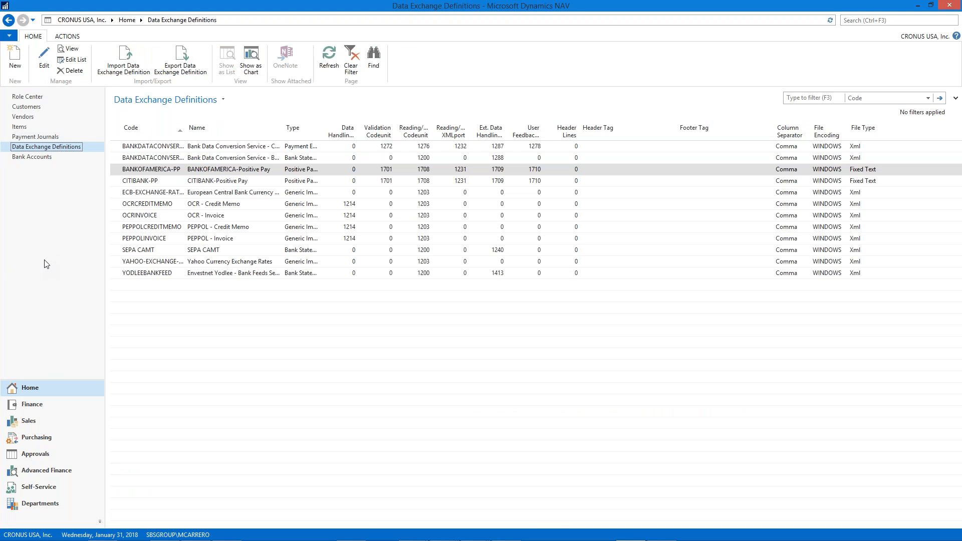
- Open the BANKOFAMERICA-PP data exchange definition for editing and examine the options available for its Type
{"action": "left_click", "coordinate": [207, 184]}
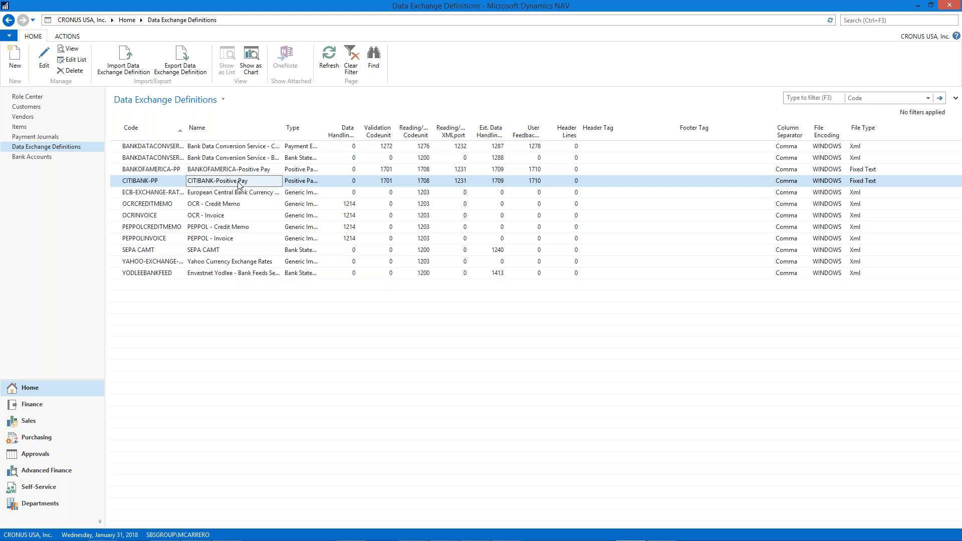
{"action": "left_click", "coordinate": [219, 173]}
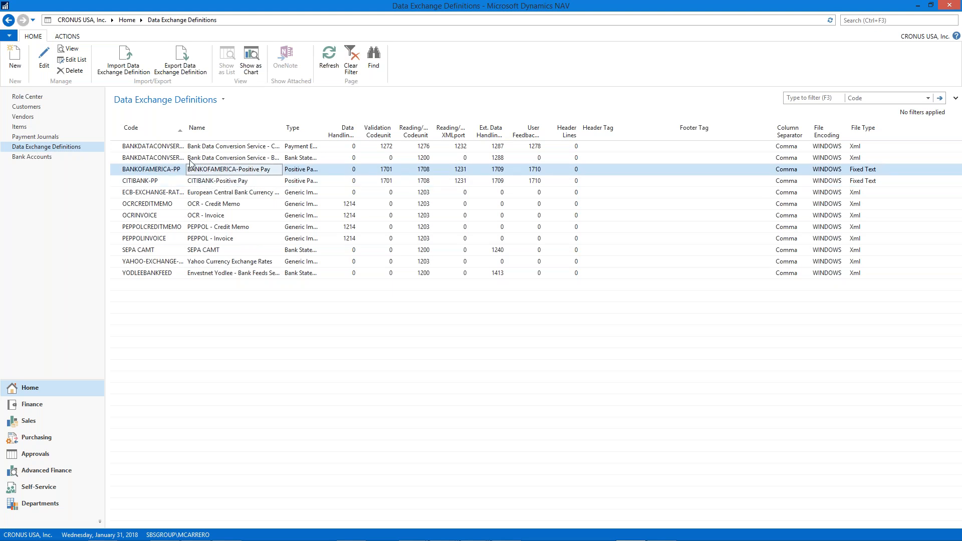
{"action": "left_click", "coordinate": [44, 61]}
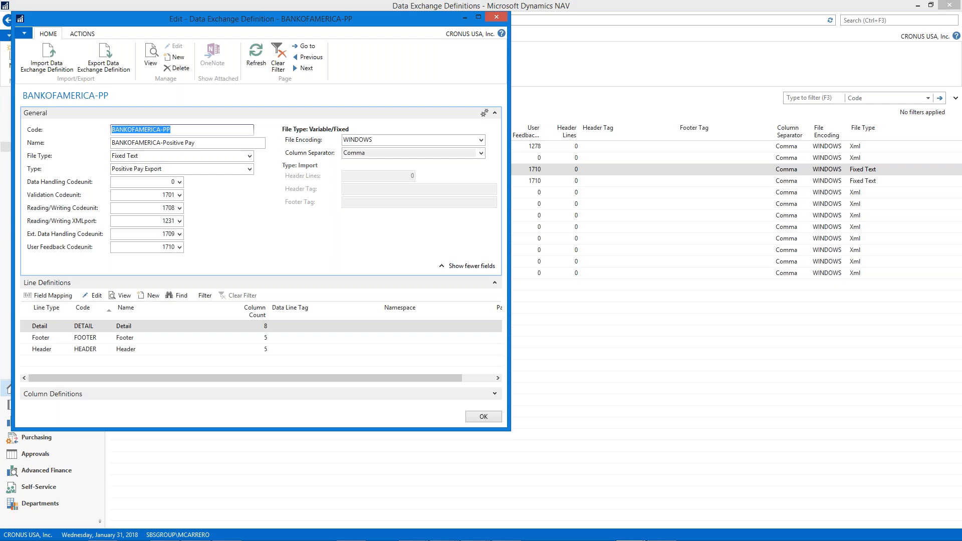
{"action": "left_click", "coordinate": [487, 540]}
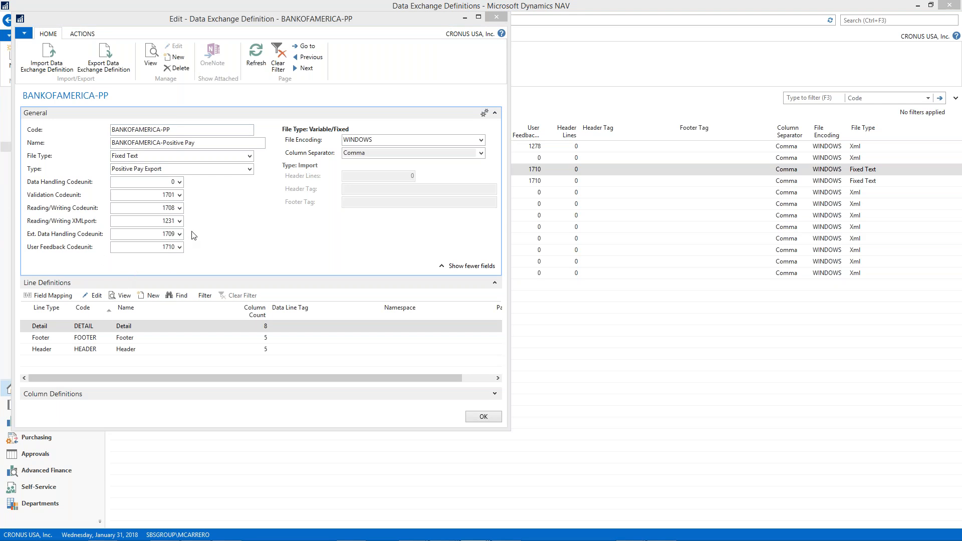
{"action": "left_click", "coordinate": [249, 170]}
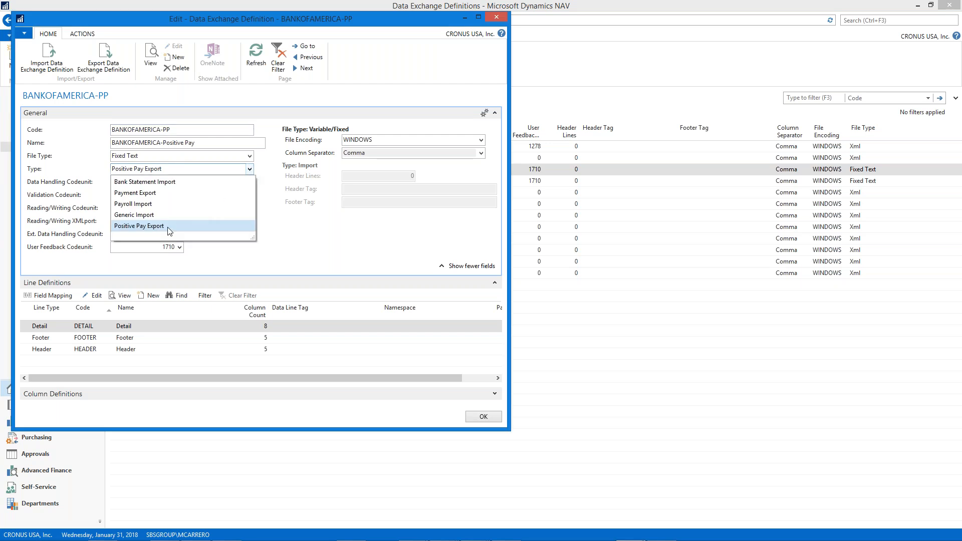
{"action": "left_click", "coordinate": [273, 209]}
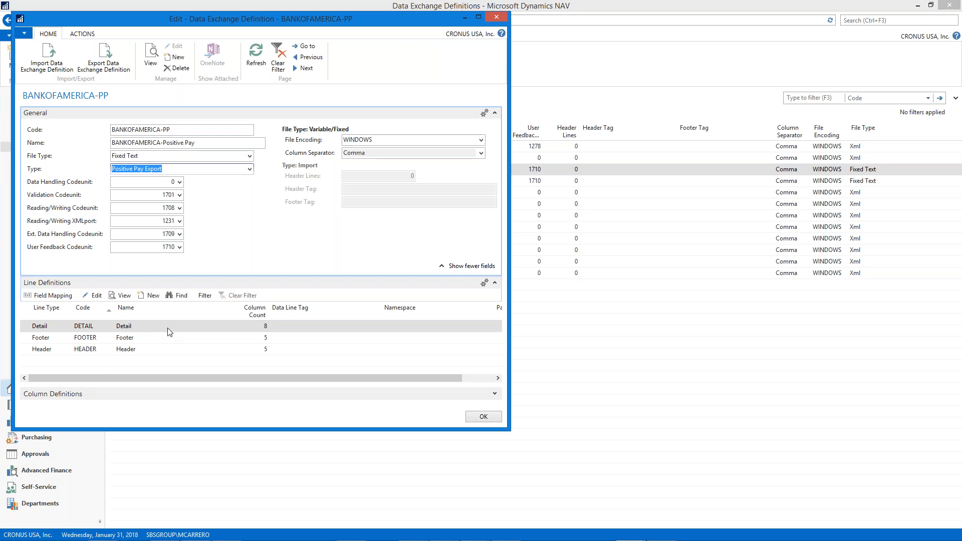
- Examine the field mapping of the Detail line definition in BANKOFAMERICA-PP, and close the mapping and the definition
{"action": "key", "text": "alt+Tab"}
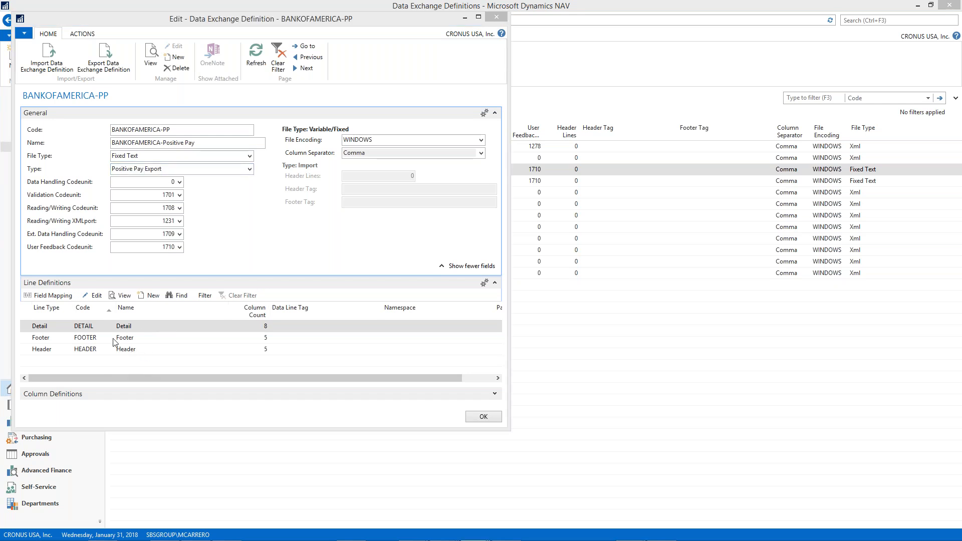
{"action": "left_click", "coordinate": [148, 327]}
{"action": "left_click", "coordinate": [50, 296]}
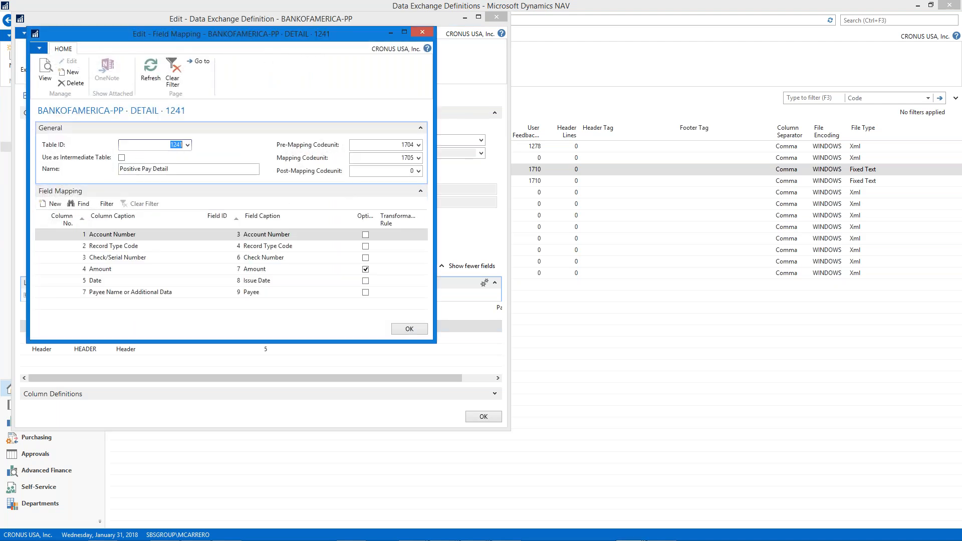
{"action": "left_click", "coordinate": [487, 540]}
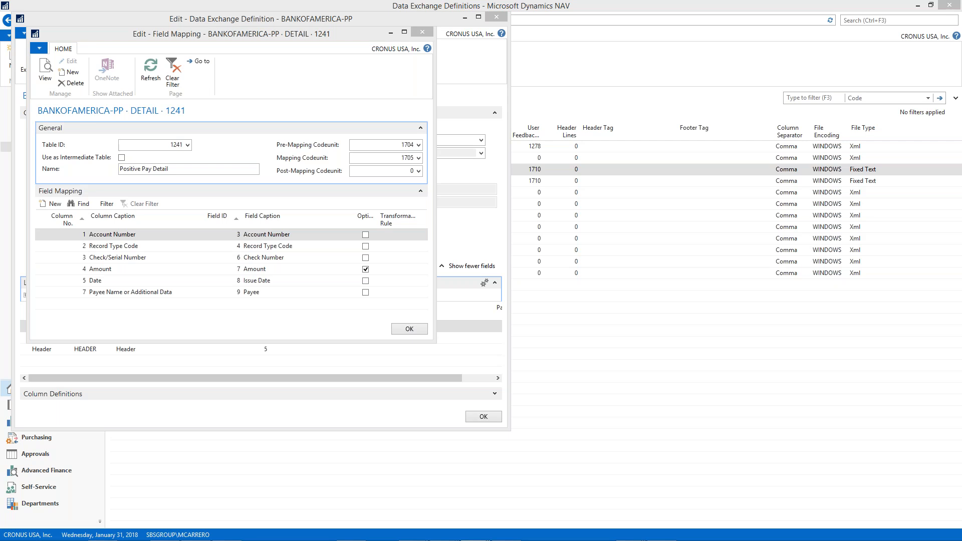
{"action": "left_click", "coordinate": [422, 32]}
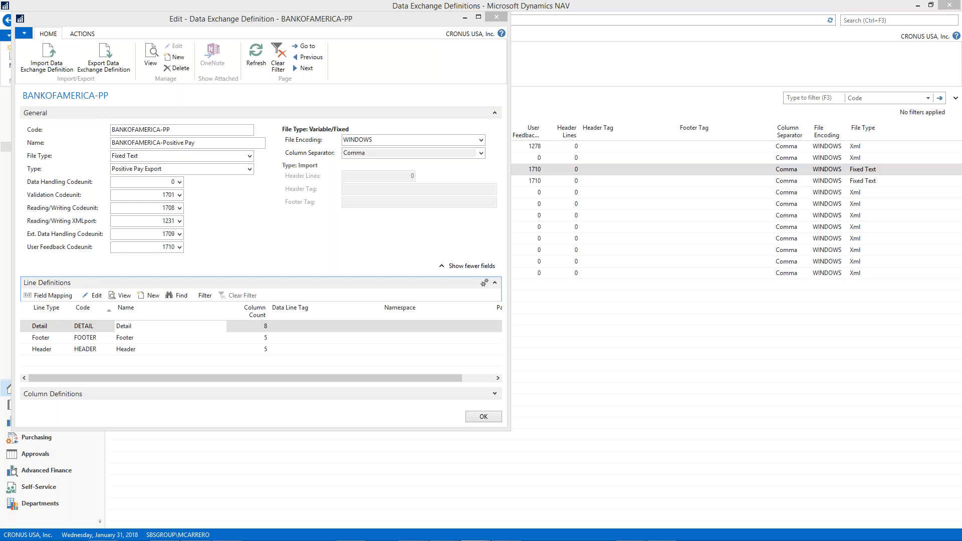
{"action": "left_click", "coordinate": [496, 17]}
- Search for "export" to open Bank Export/Import Setup, and check the Direction options of the BOA POSPAY entry
{"action": "left_click", "coordinate": [877, 20]}
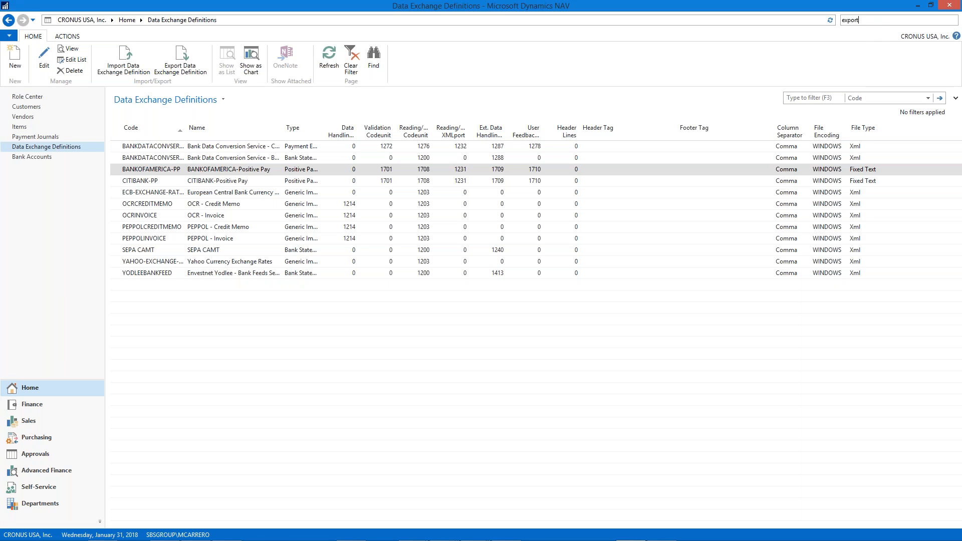
{"action": "left_click", "coordinate": [757, 77]}
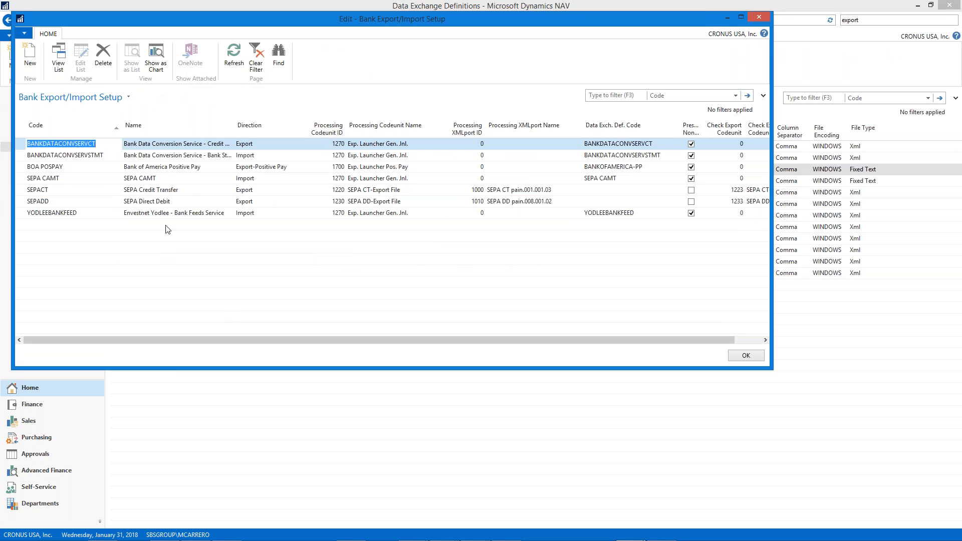
{"action": "left_click", "coordinate": [161, 167]}
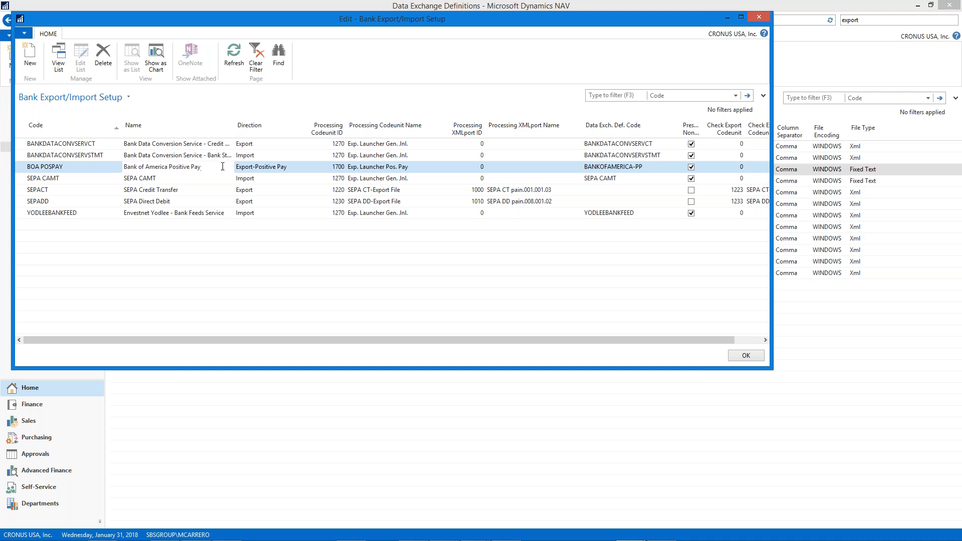
{"action": "left_click", "coordinate": [296, 167]}
{"action": "left_click", "coordinate": [299, 168]}
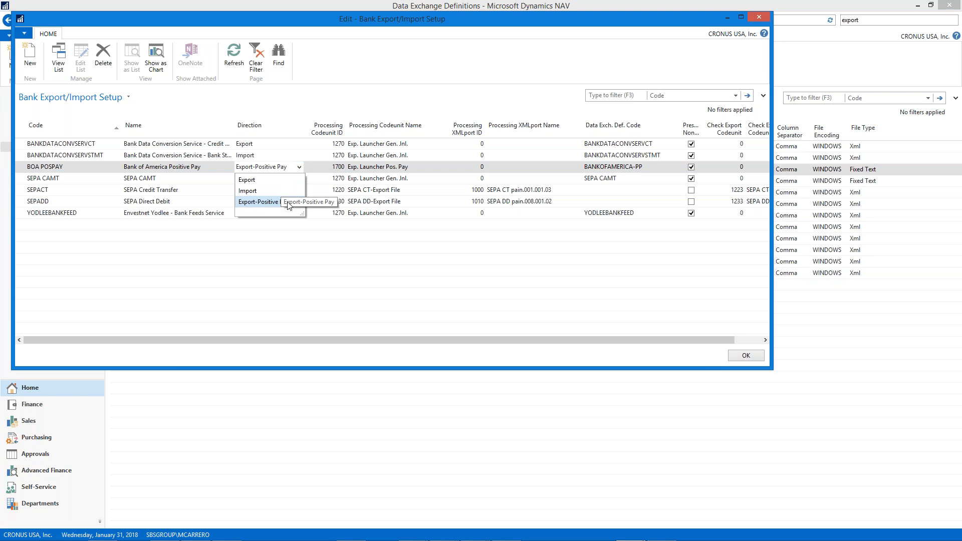
{"action": "left_click", "coordinate": [422, 167]}
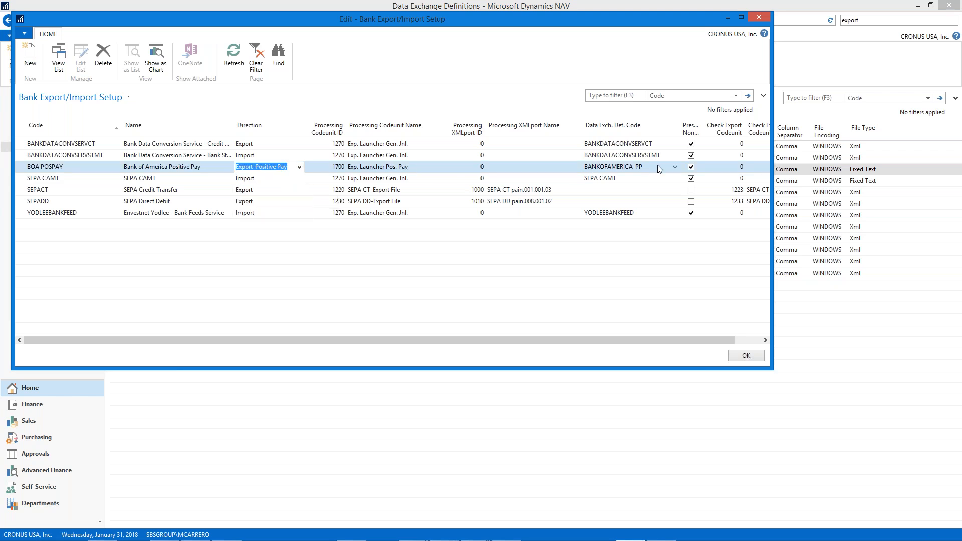
- Check which data exchange definition codes are available for BOA POSPAY, and close the bank export/import setup
{"action": "left_click", "coordinate": [675, 167]}
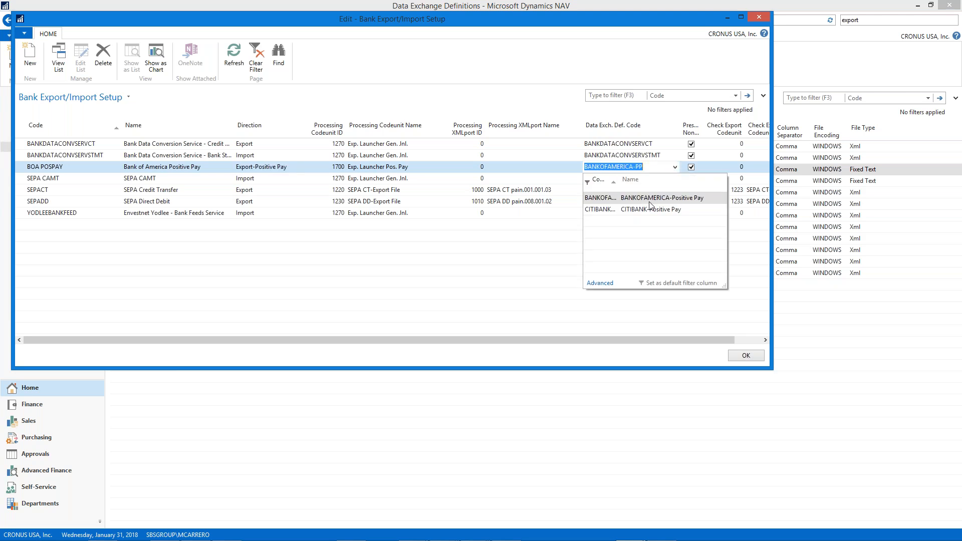
{"action": "left_click", "coordinate": [549, 235]}
{"action": "left_click", "coordinate": [489, 540]}
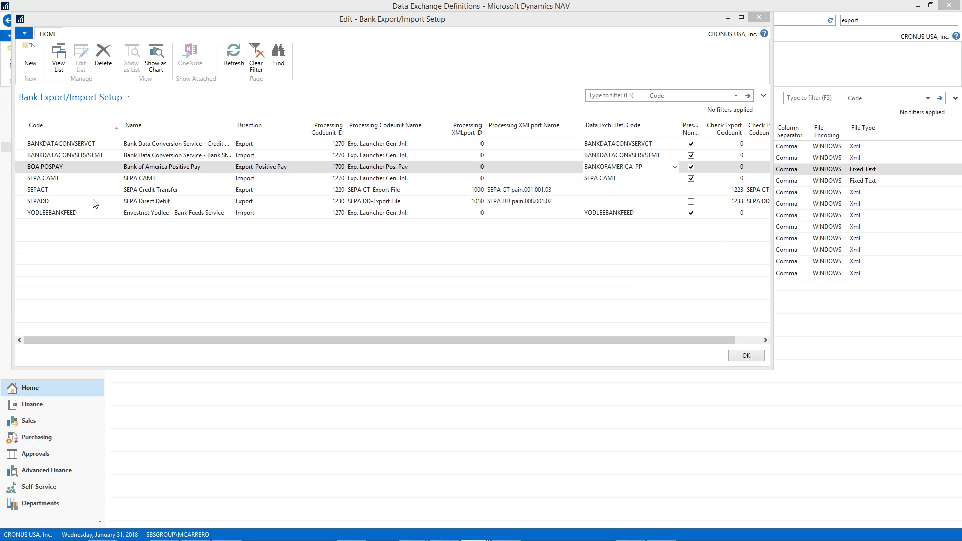
{"action": "left_click", "coordinate": [745, 356]}
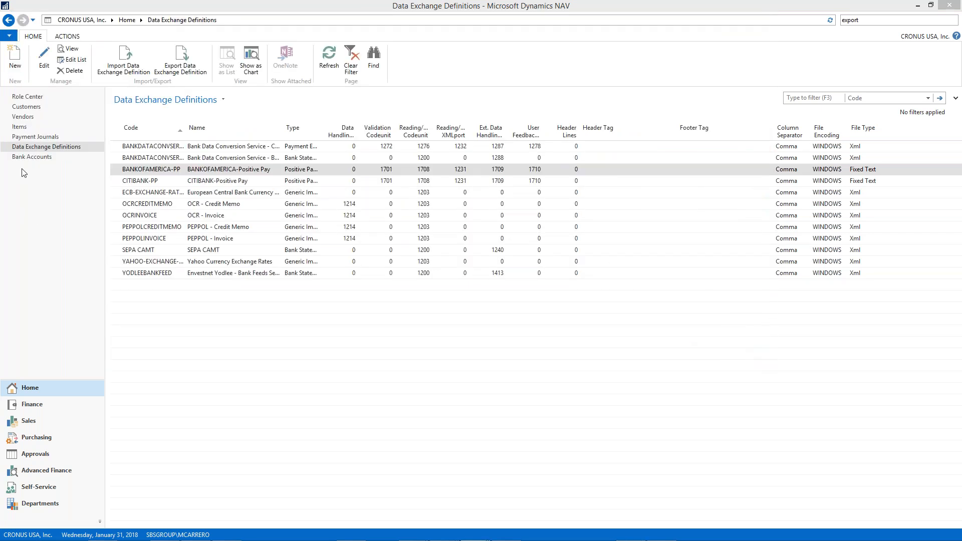
- Open the Bank of America account card from Bank Accounts, check the Positive Pay Export Code choices, and close the card
{"action": "left_click", "coordinate": [30, 157]}
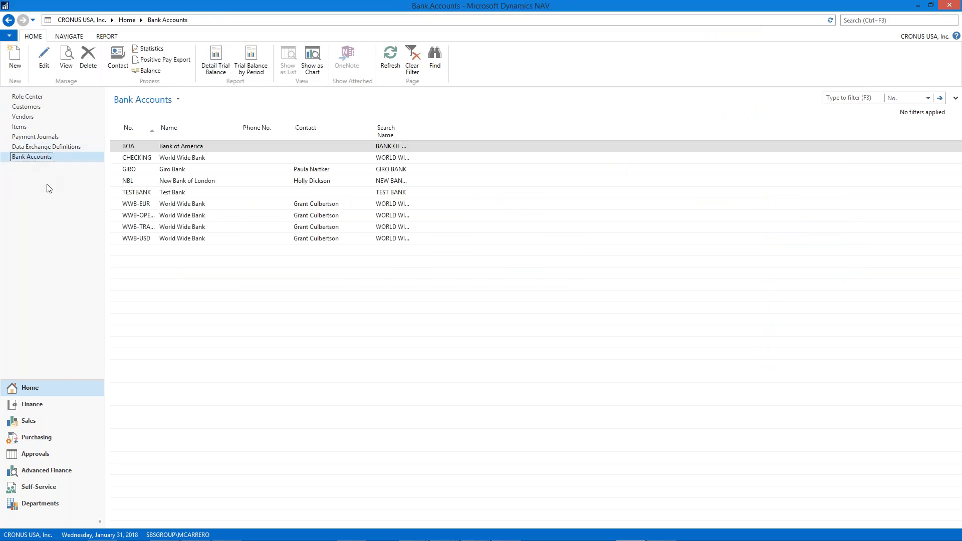
{"action": "left_click", "coordinate": [487, 540]}
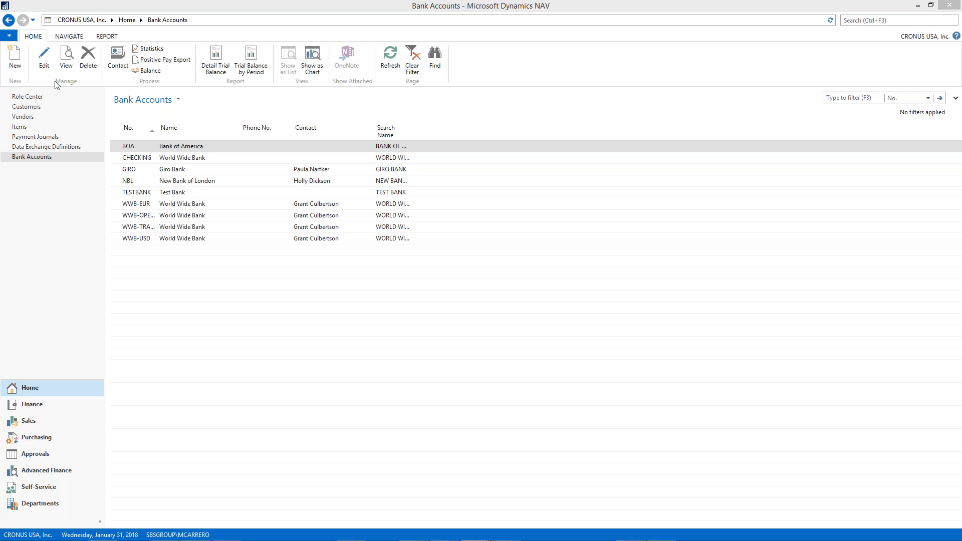
{"action": "left_click", "coordinate": [45, 58]}
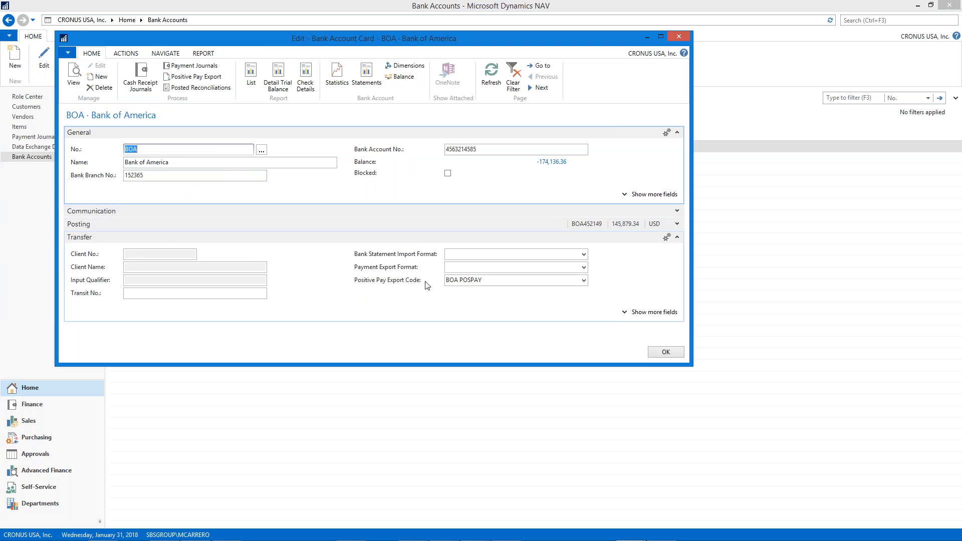
{"action": "left_click", "coordinate": [584, 281]}
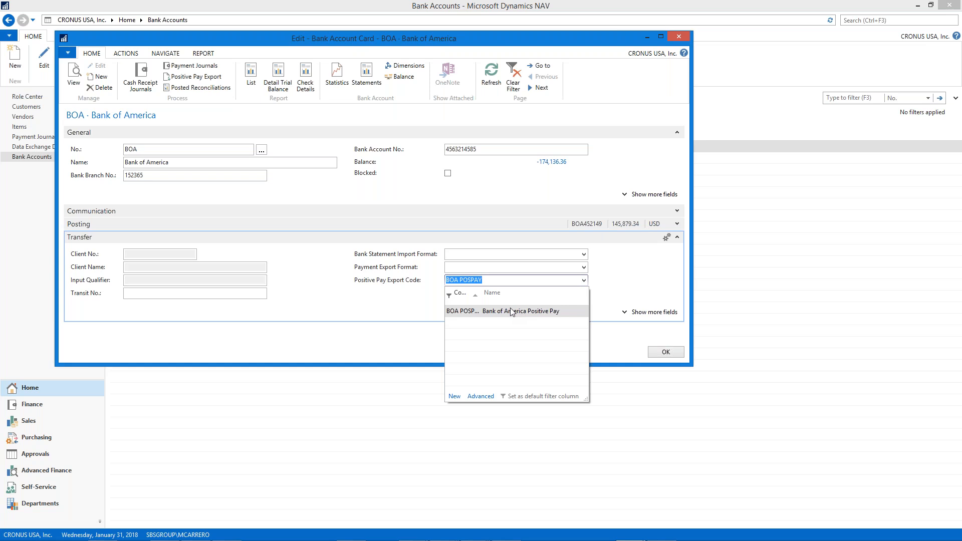
{"action": "left_click", "coordinate": [627, 281]}
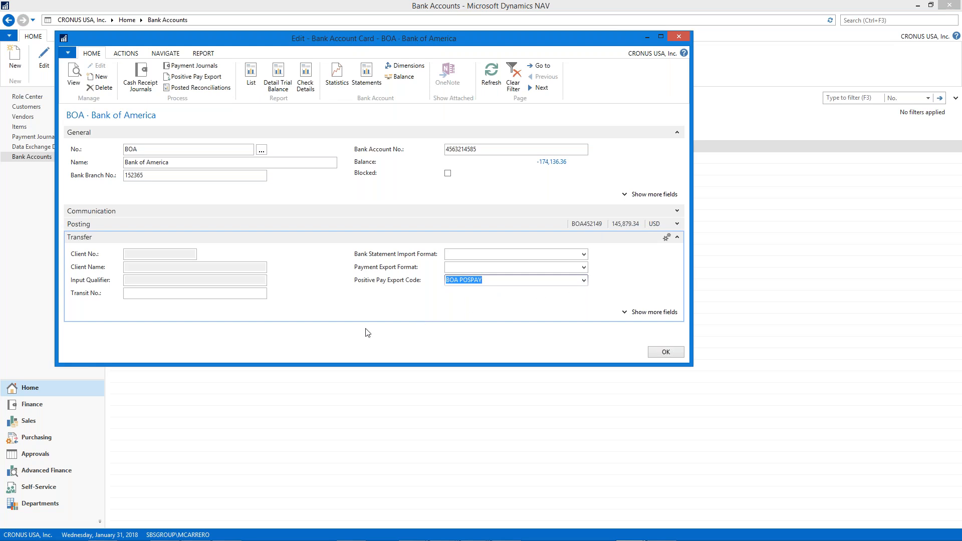
{"action": "left_click", "coordinate": [488, 540]}
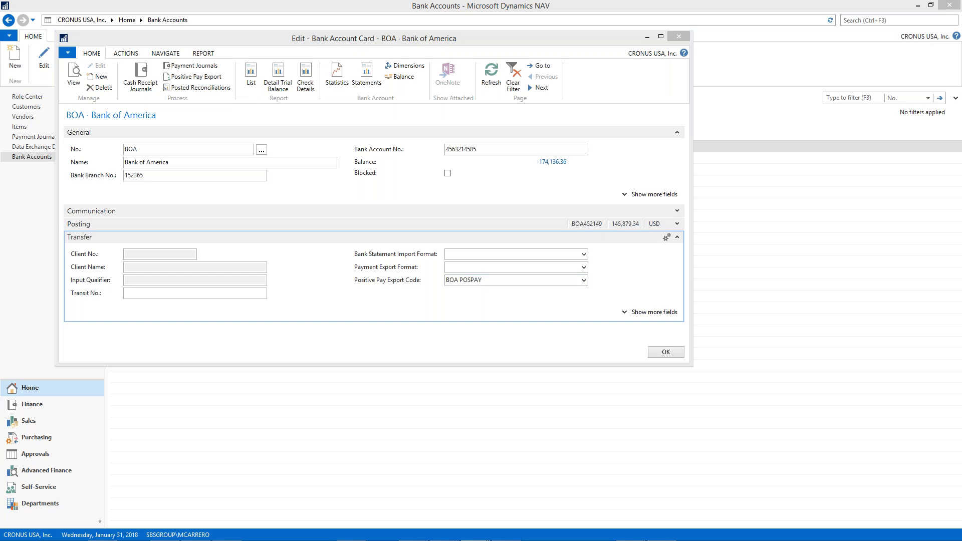
{"action": "left_click", "coordinate": [665, 353]}
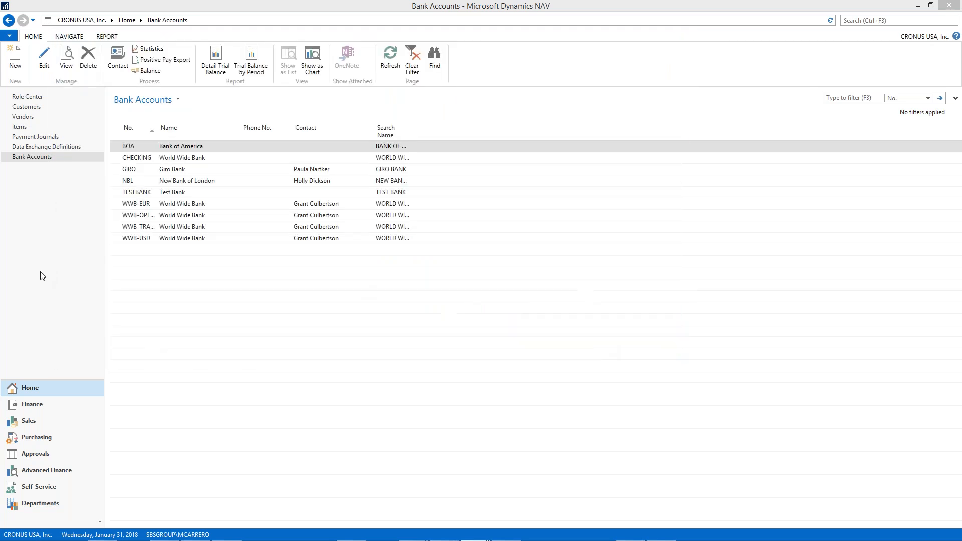
- Open the CHECKS payment journal batch and try to print its checks to PDF from the BOA bank account
{"action": "left_click", "coordinate": [53, 137]}
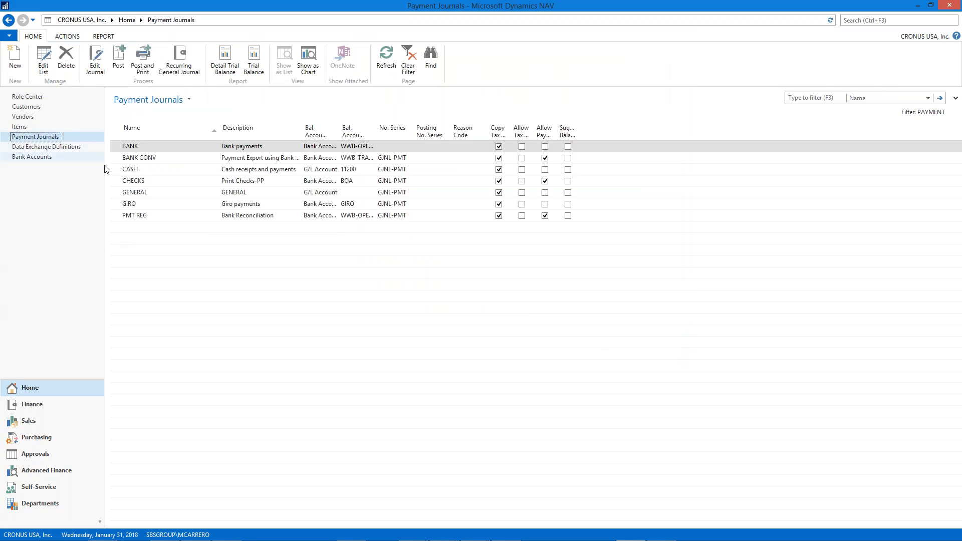
{"action": "double_click", "coordinate": [238, 182]}
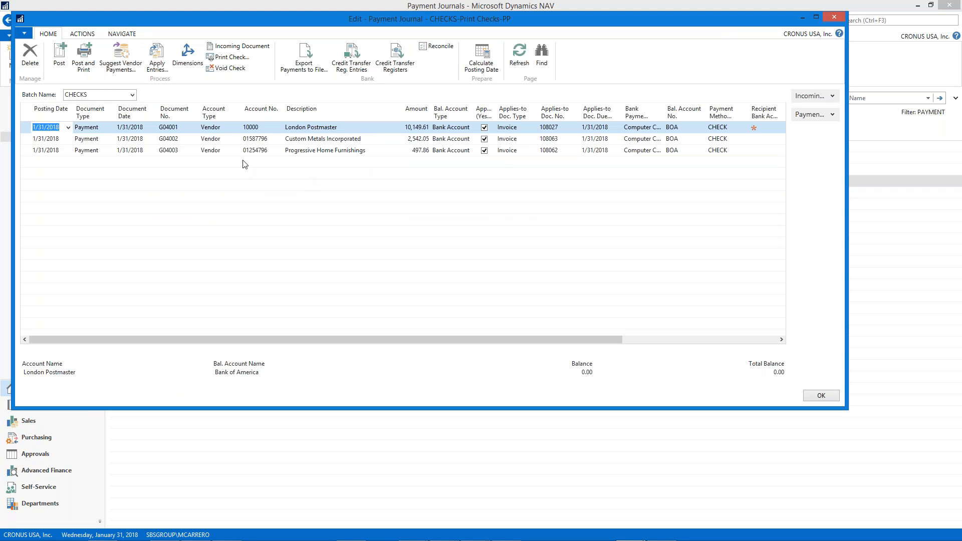
{"action": "left_click", "coordinate": [244, 60]}
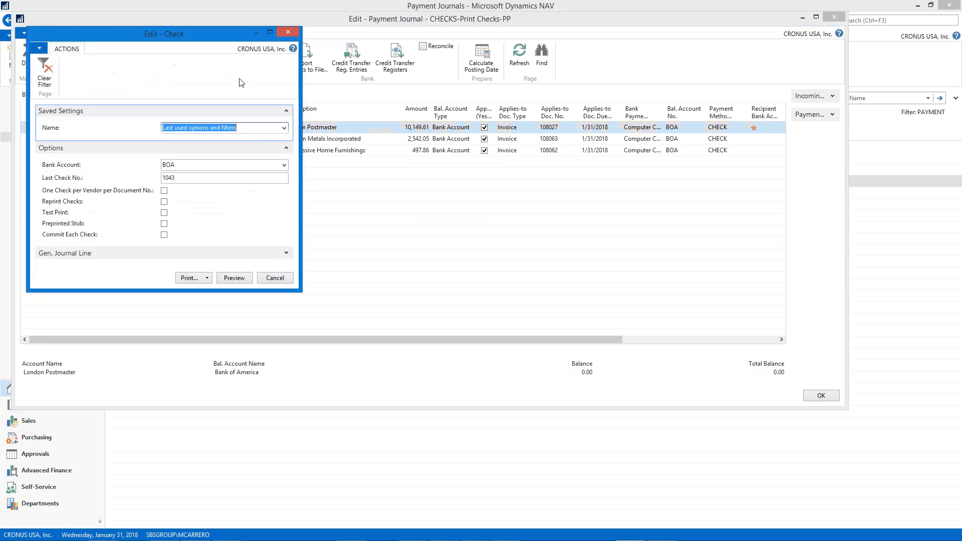
{"action": "left_click", "coordinate": [209, 278]}
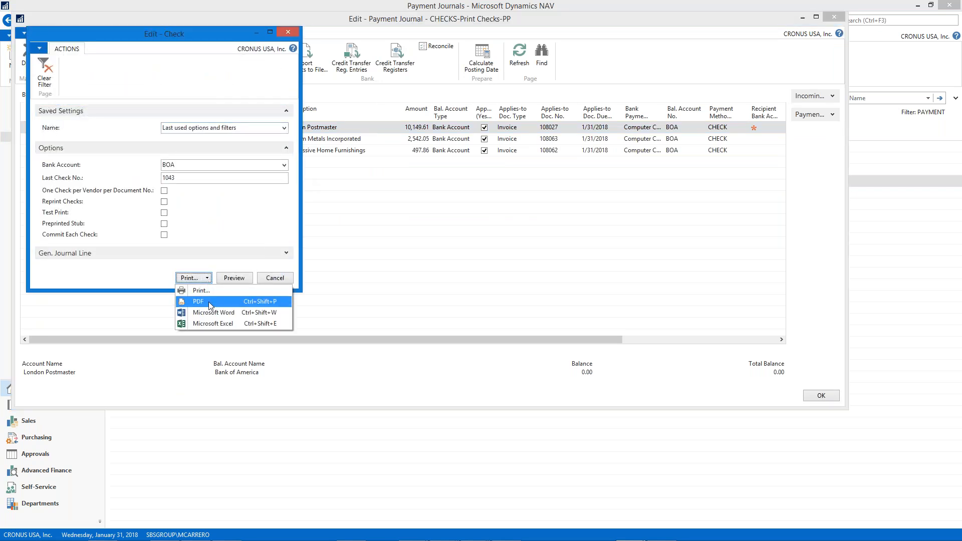
{"action": "left_click", "coordinate": [215, 302]}
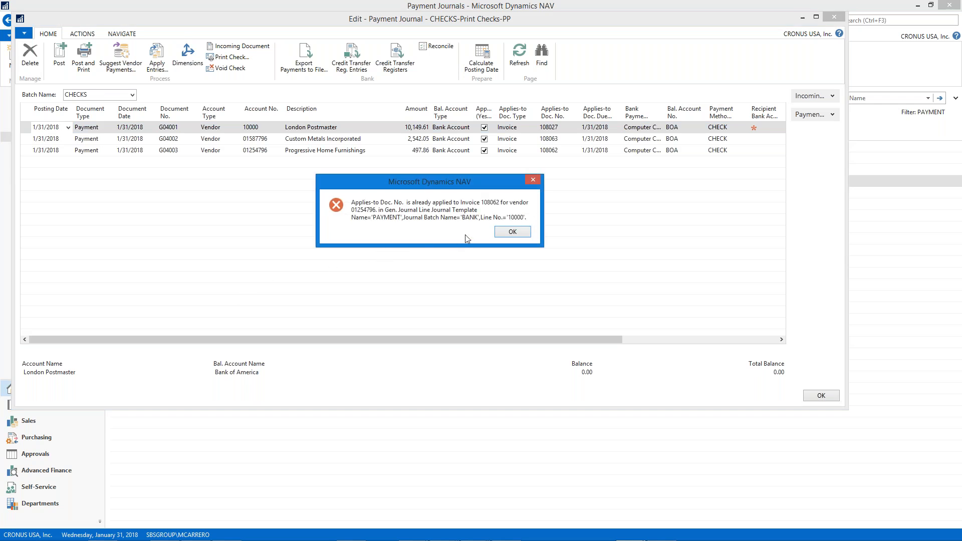
{"action": "left_click", "coordinate": [512, 233]}
- Check the vendor entry applied to the London Postmaster payment through its Applies-to Doc. No., and close the entries window
{"action": "left_click_drag", "start_coordinate": [398, 340], "coordinate": [453, 343]}
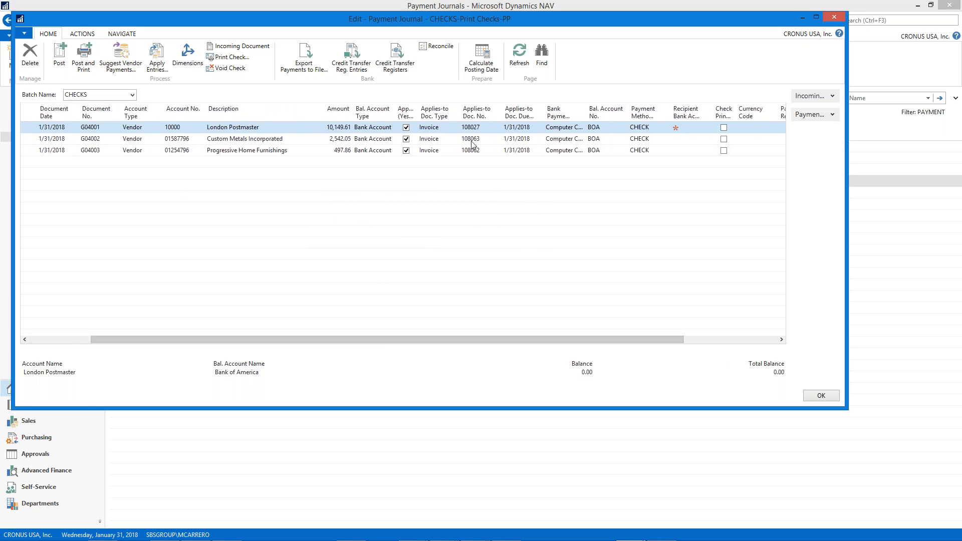
{"action": "left_click", "coordinate": [479, 127]}
{"action": "left_click", "coordinate": [497, 128]}
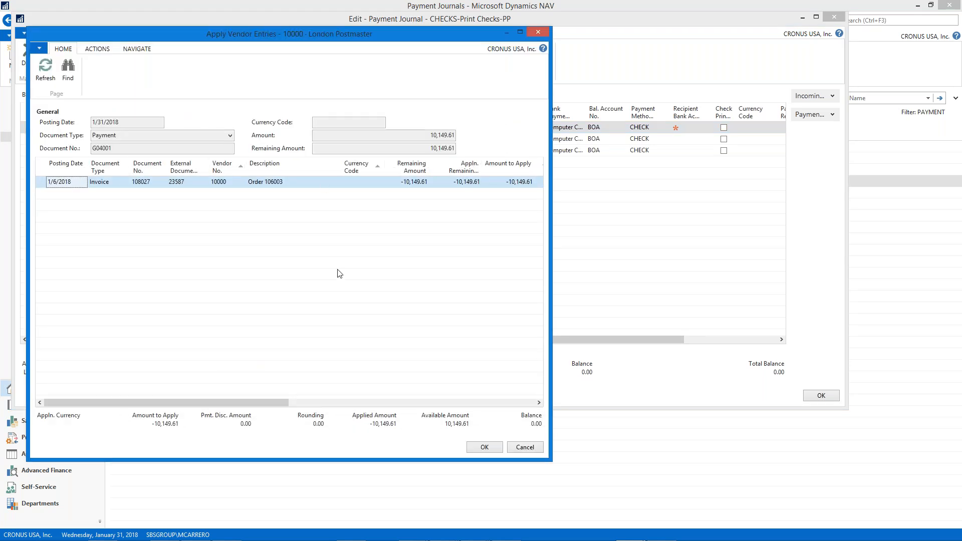
{"action": "left_click", "coordinate": [483, 447]}
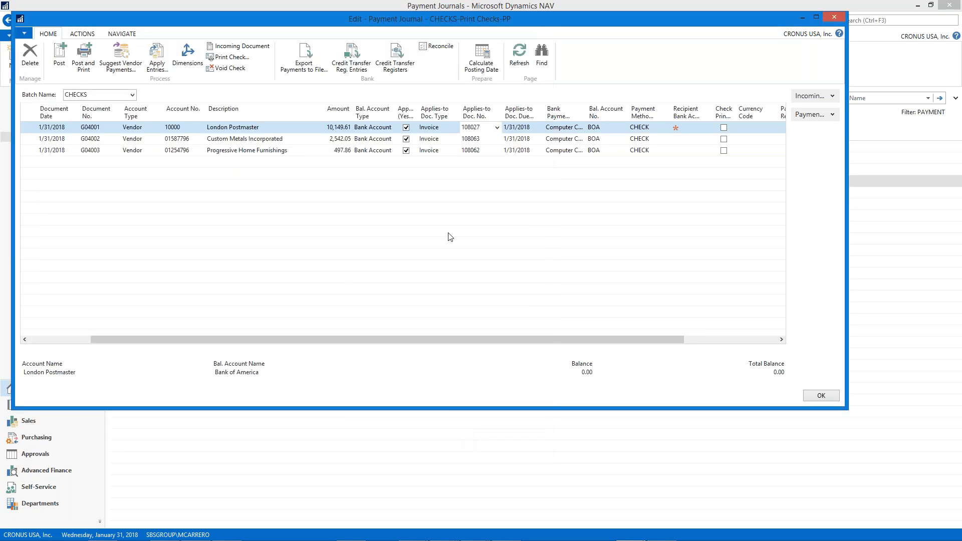
- Delete the London Postmaster payment line from the CHECKS batch and confirm the deletion
{"action": "left_click_drag", "start_coordinate": [253, 340], "coordinate": [104, 339]}
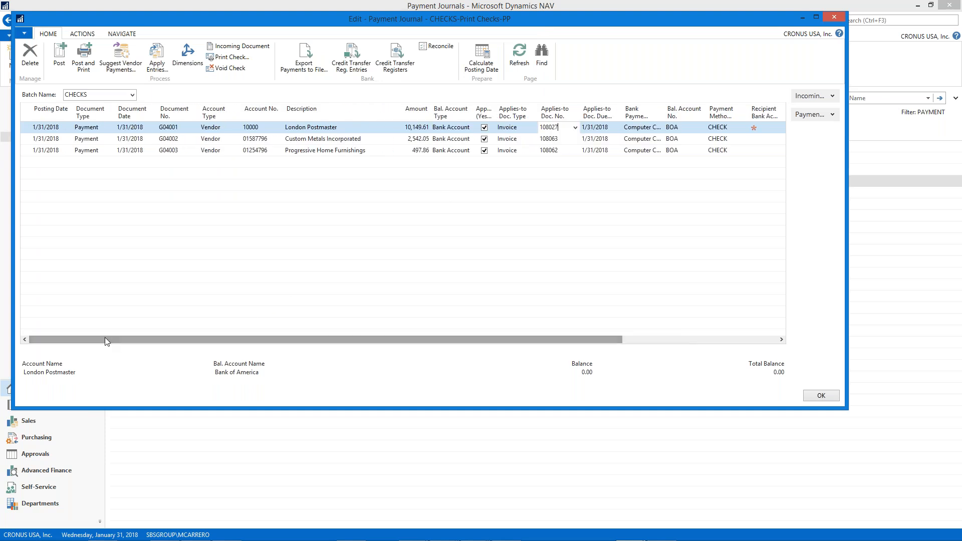
{"action": "left_click", "coordinate": [30, 55]}
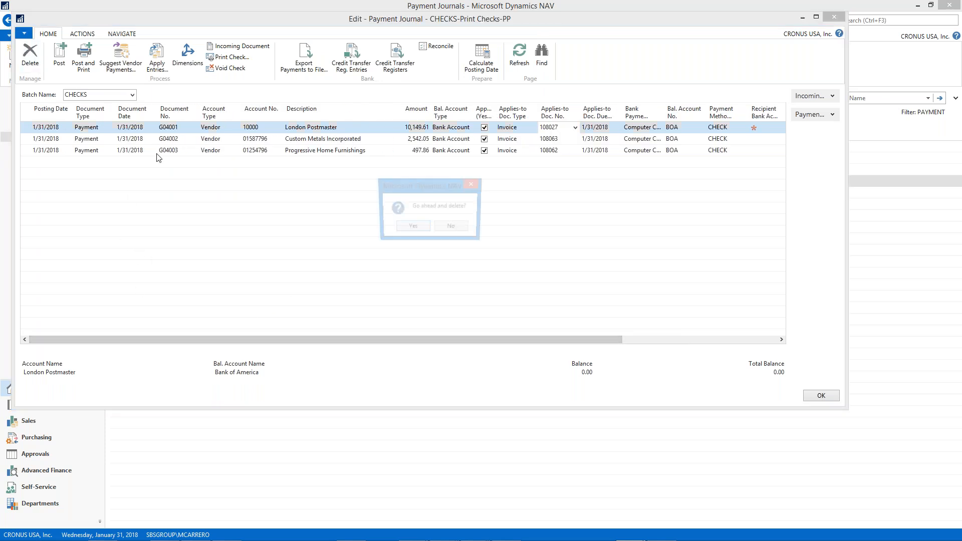
{"action": "left_click", "coordinate": [415, 231]}
- Try to print the remaining CHECKS payments to PDF from the BOA bank account, and close the payment journal
{"action": "left_click", "coordinate": [230, 57]}
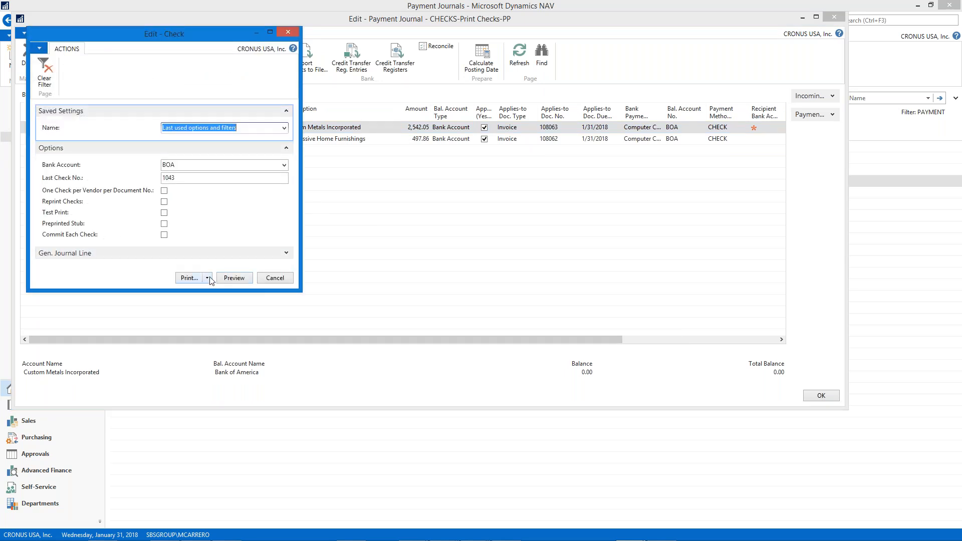
{"action": "left_click", "coordinate": [210, 278]}
{"action": "left_click", "coordinate": [207, 304]}
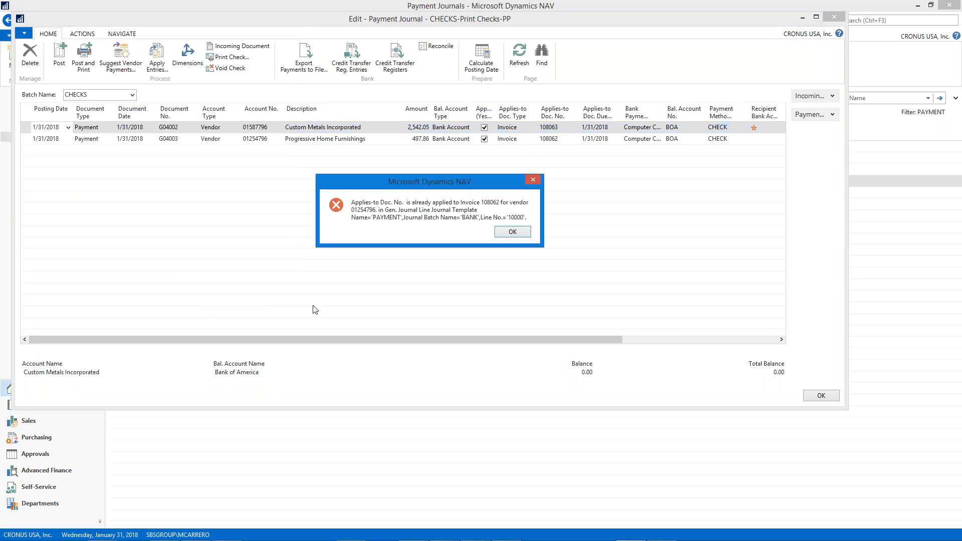
{"action": "left_click", "coordinate": [514, 231]}
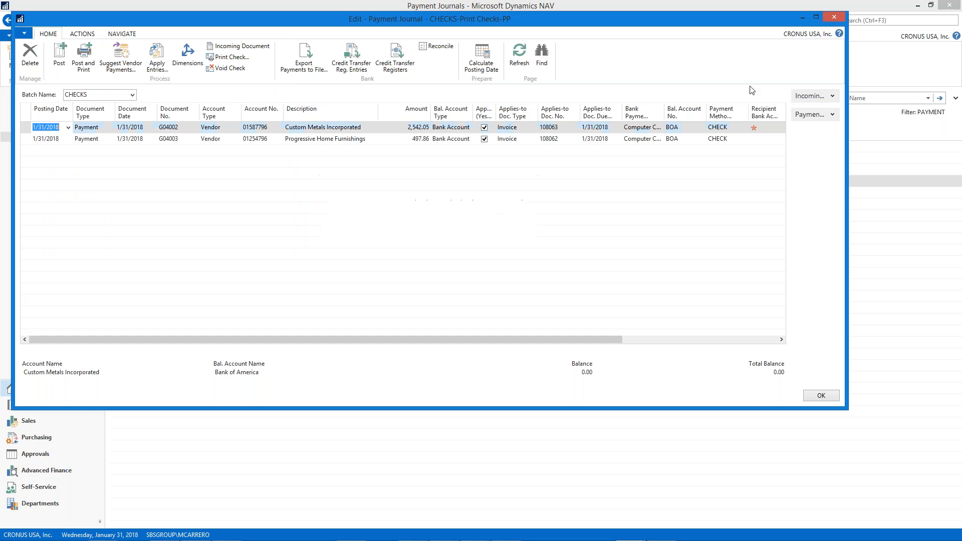
{"action": "left_click", "coordinate": [834, 18]}
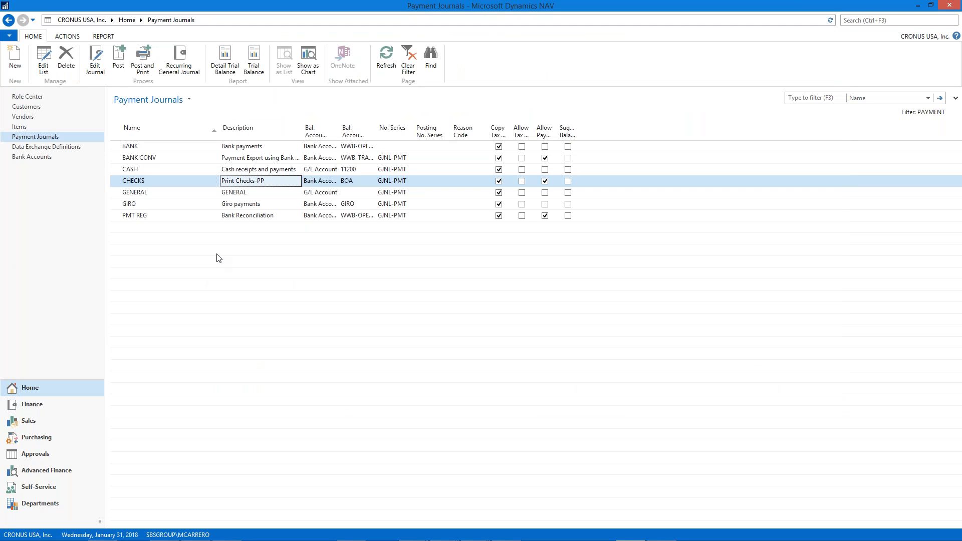
- Open Positive Pay Export from the Bank of America account card and clear its Last Upload Date
{"action": "left_click", "coordinate": [47, 159]}
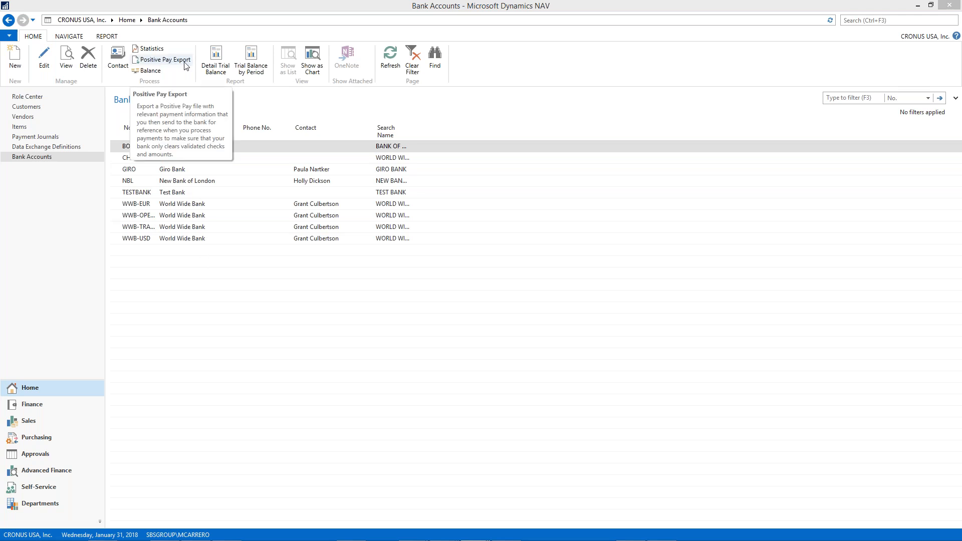
{"action": "left_click", "coordinate": [185, 147]}
{"action": "double_click", "coordinate": [185, 147]}
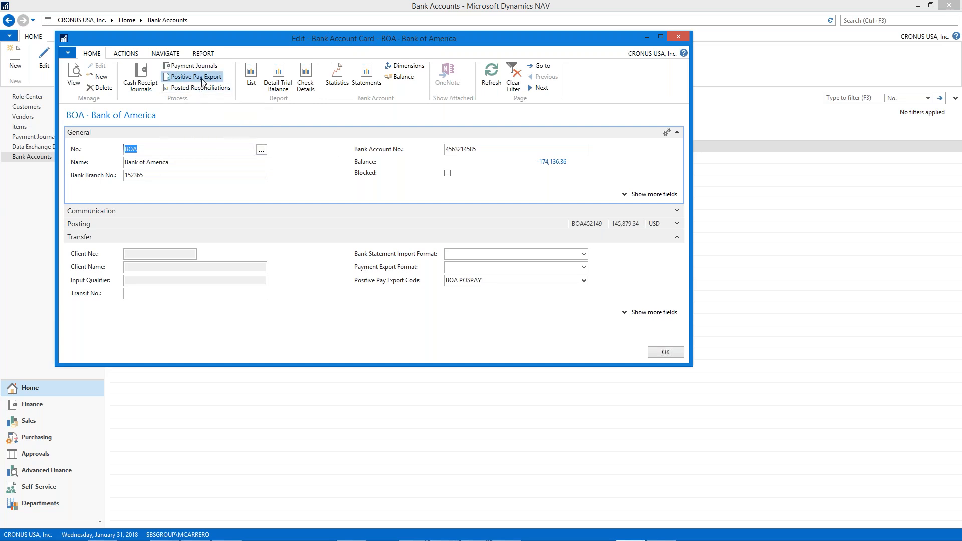
{"action": "left_click", "coordinate": [195, 76]}
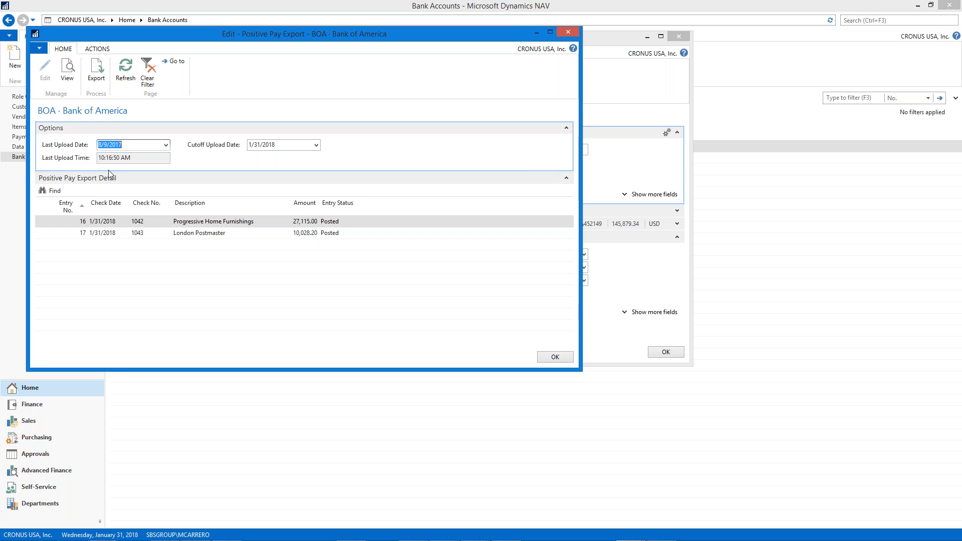
{"action": "key", "text": "Delete"}
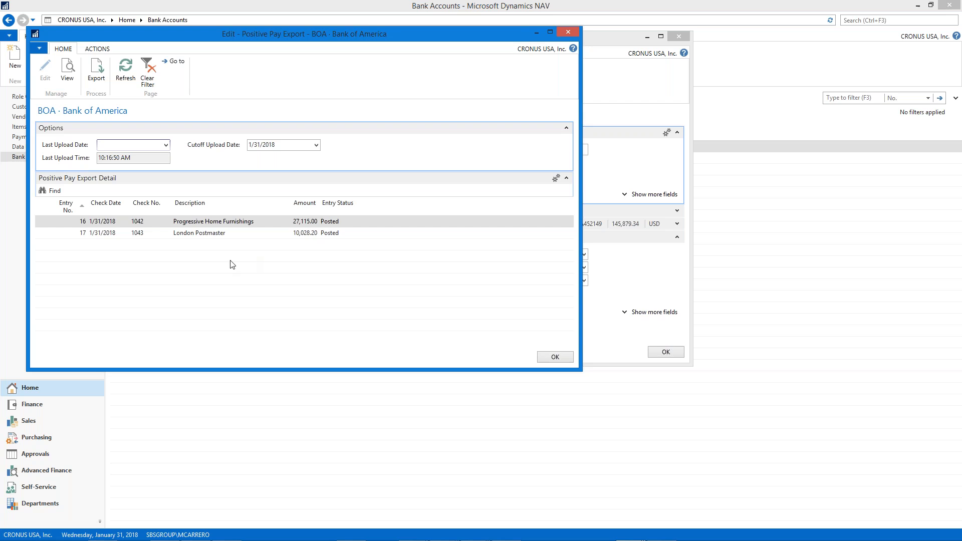
- Export the Bank of America positive pay file, open it as text to examine its lines, and close it
{"action": "left_click", "coordinate": [488, 540]}
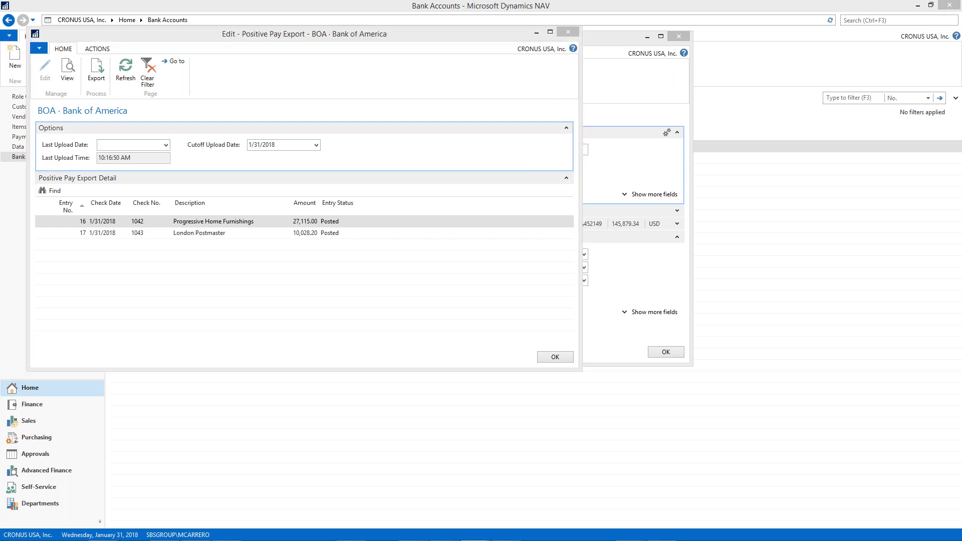
{"action": "left_click", "coordinate": [97, 71]}
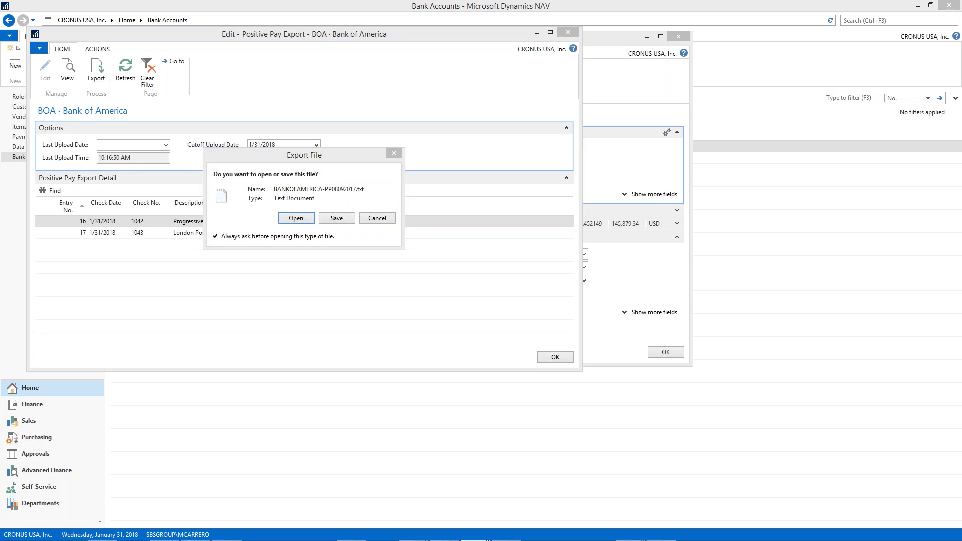
{"action": "left_click", "coordinate": [296, 219]}
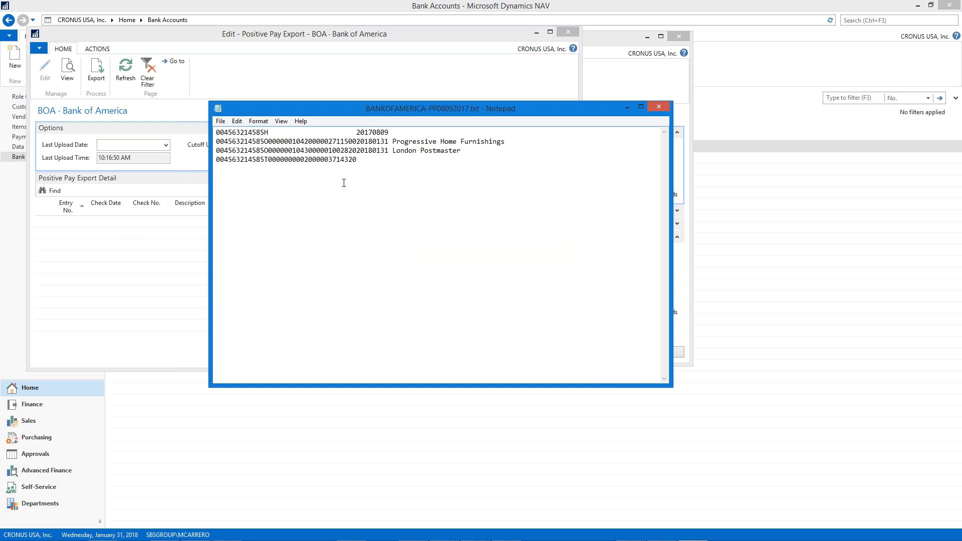
{"action": "left_click", "coordinate": [220, 122]}
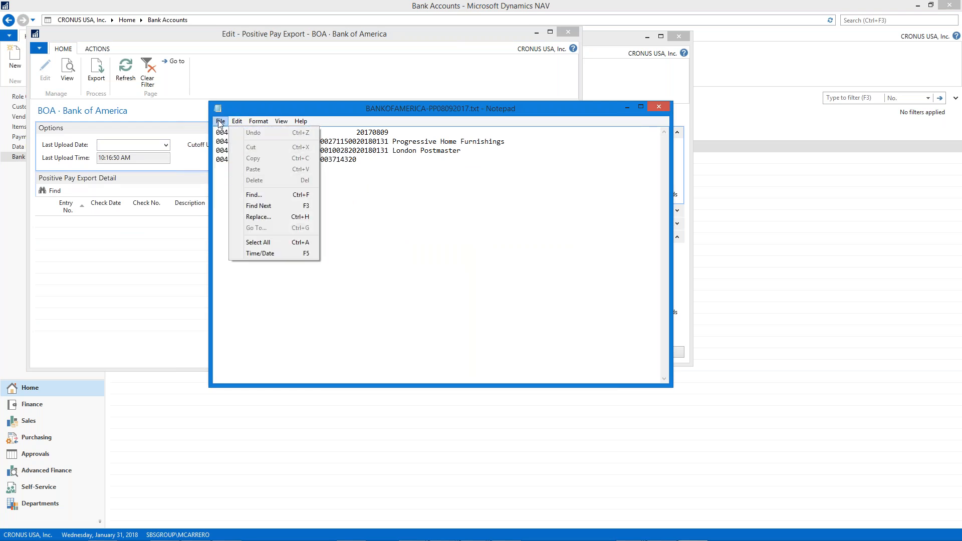
{"action": "left_click", "coordinate": [220, 122]}
{"action": "left_click", "coordinate": [653, 109]}
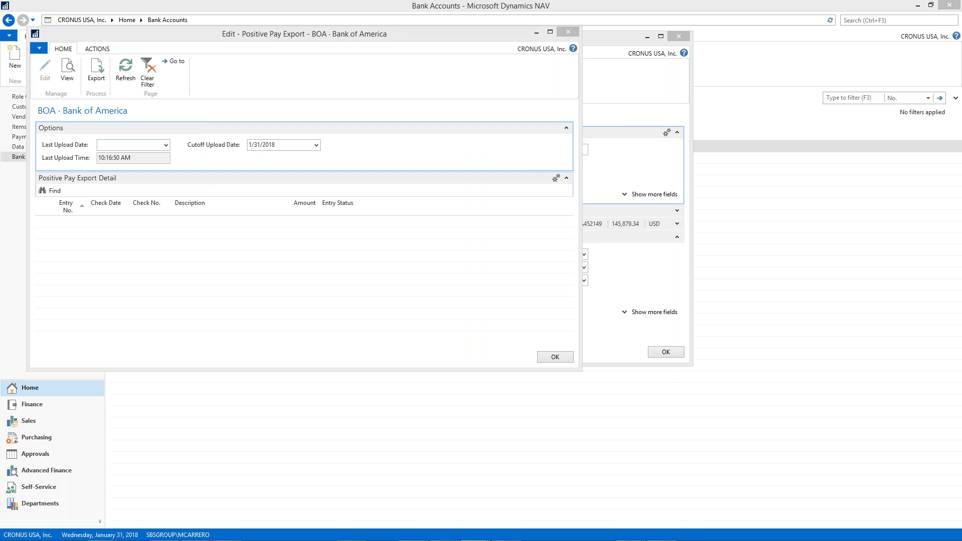
- Close the Positive Pay Export window and the Bank of America account card
{"action": "left_click", "coordinate": [568, 35]}
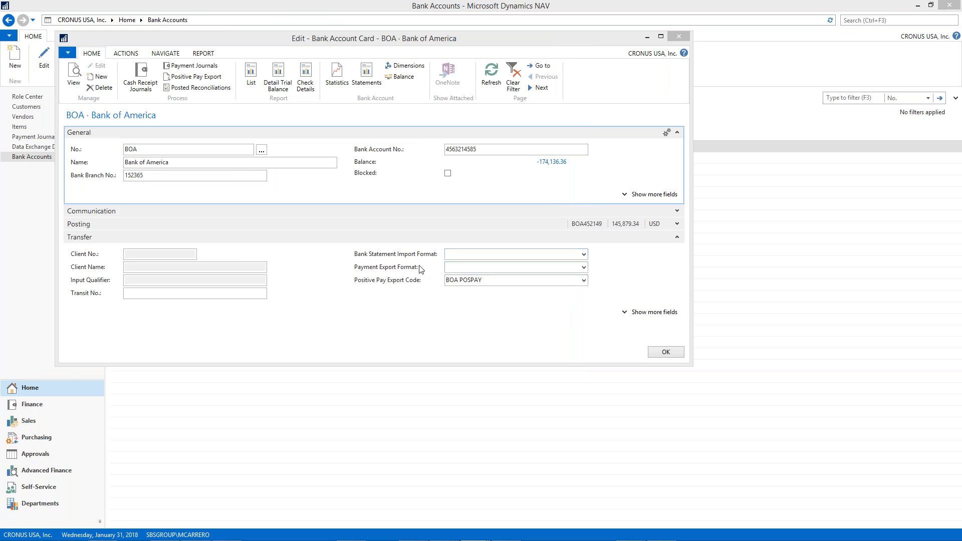
{"action": "left_click_drag", "start_coordinate": [567, 43], "coordinate": [660, 80]}
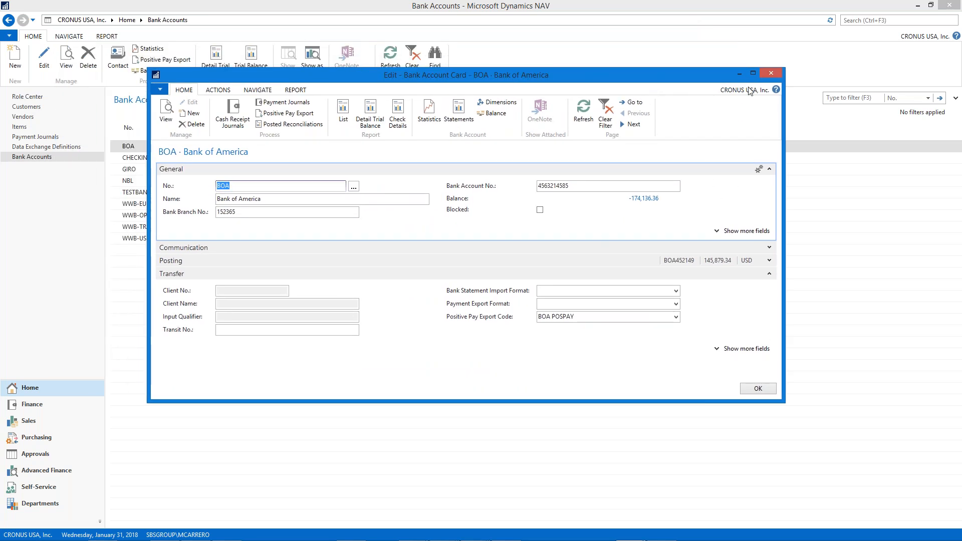
{"action": "left_click", "coordinate": [770, 74]}
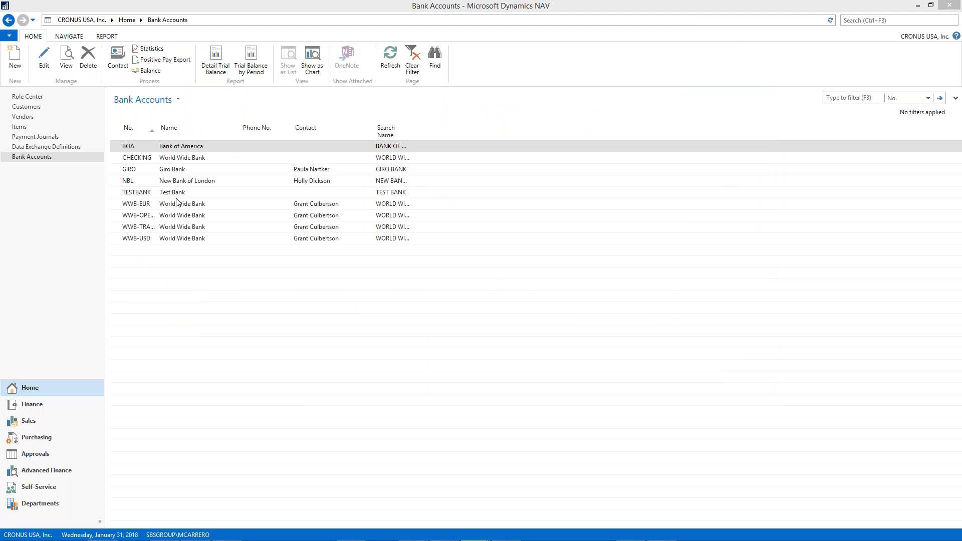
- Open Positive Pay Entries from the Bank of America account card and inspect the latest upload's Confirmation Number and Last Upload Date fields
{"action": "left_click", "coordinate": [69, 37]}
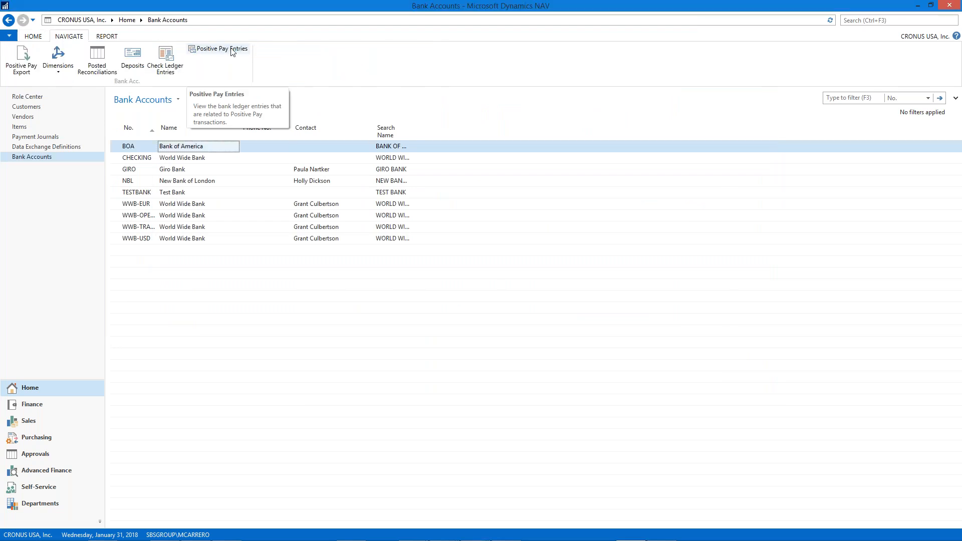
{"action": "double_click", "coordinate": [179, 149]}
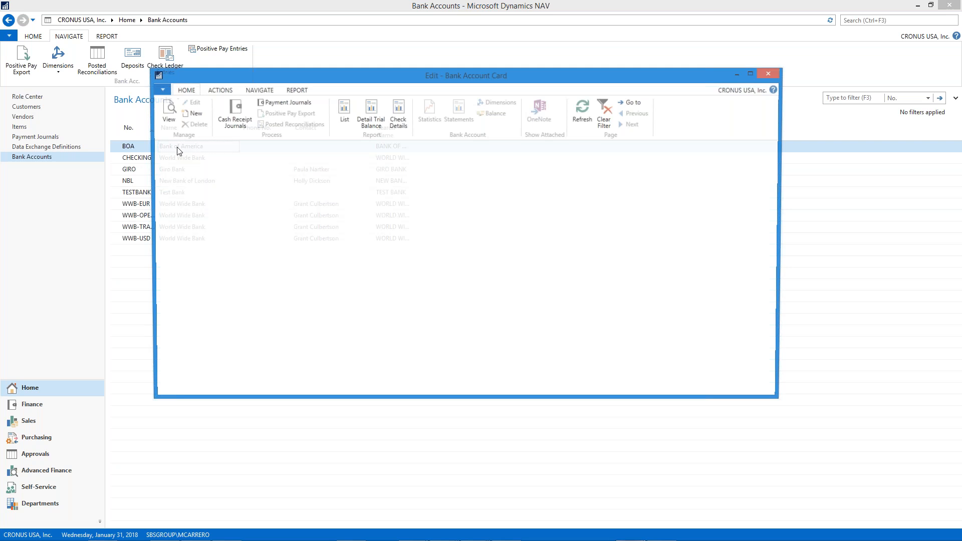
{"action": "left_click", "coordinate": [257, 92]}
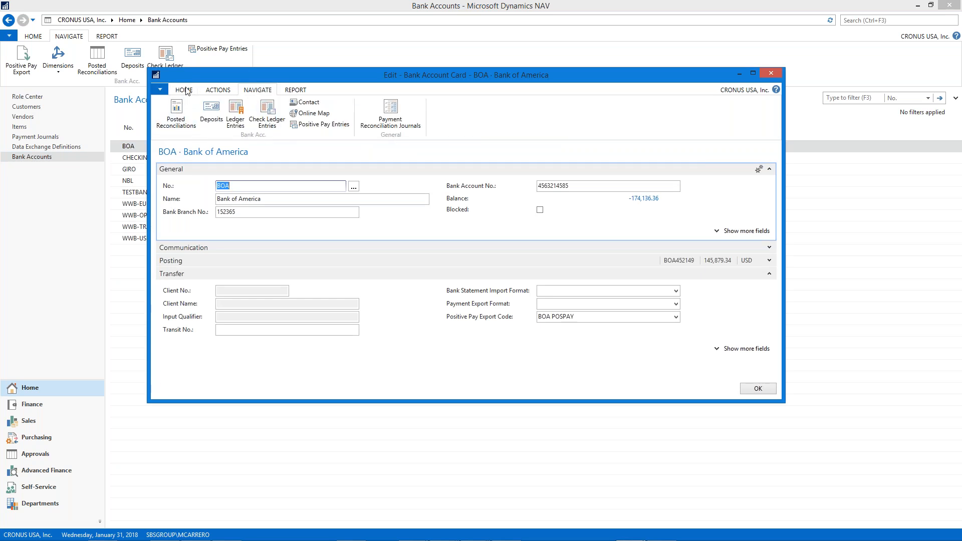
{"action": "left_click", "coordinate": [323, 126]}
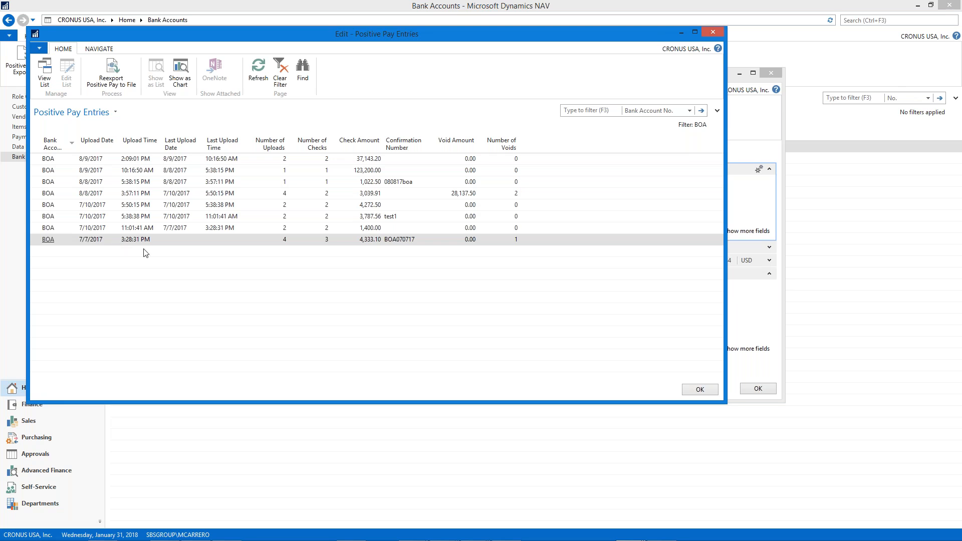
{"action": "left_click", "coordinate": [412, 161]}
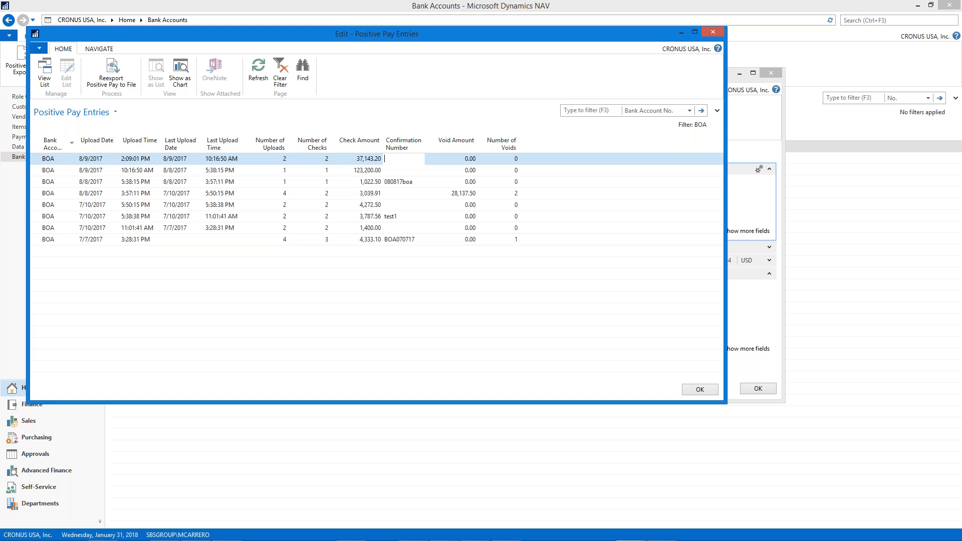
{"action": "left_click", "coordinate": [488, 540]}
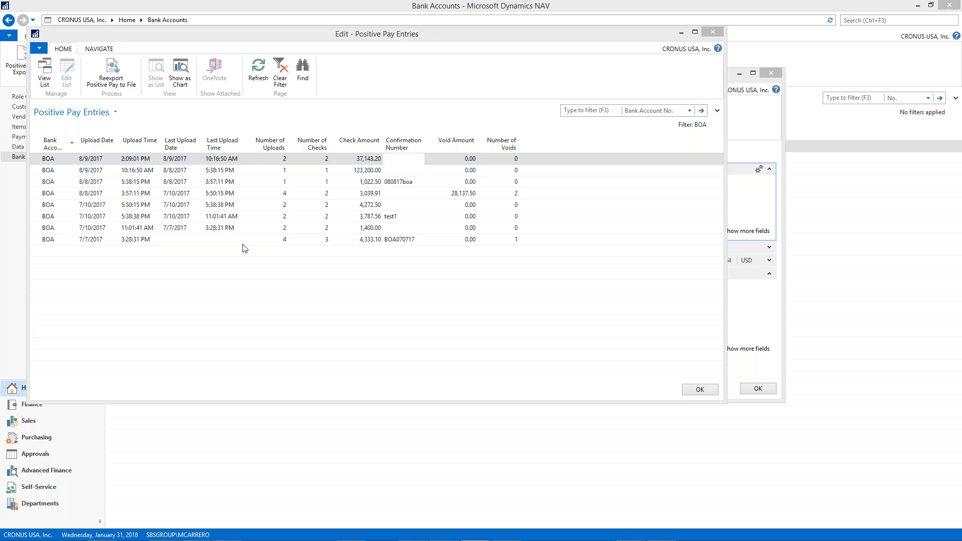
{"action": "left_click", "coordinate": [196, 161]}
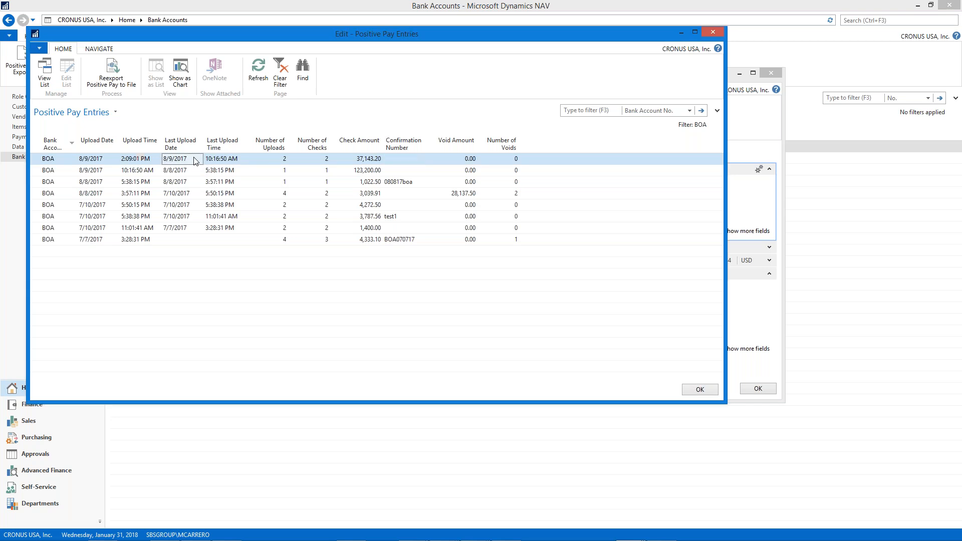
- Review the positive pay entry details of the latest BOA upload, and close the entries and the account card
{"action": "left_click", "coordinate": [93, 52]}
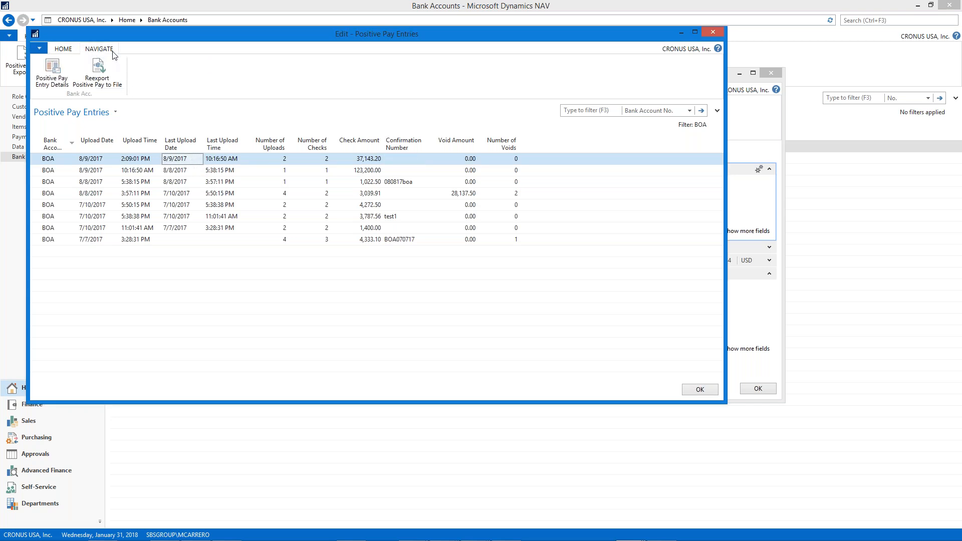
{"action": "left_click", "coordinate": [52, 75]}
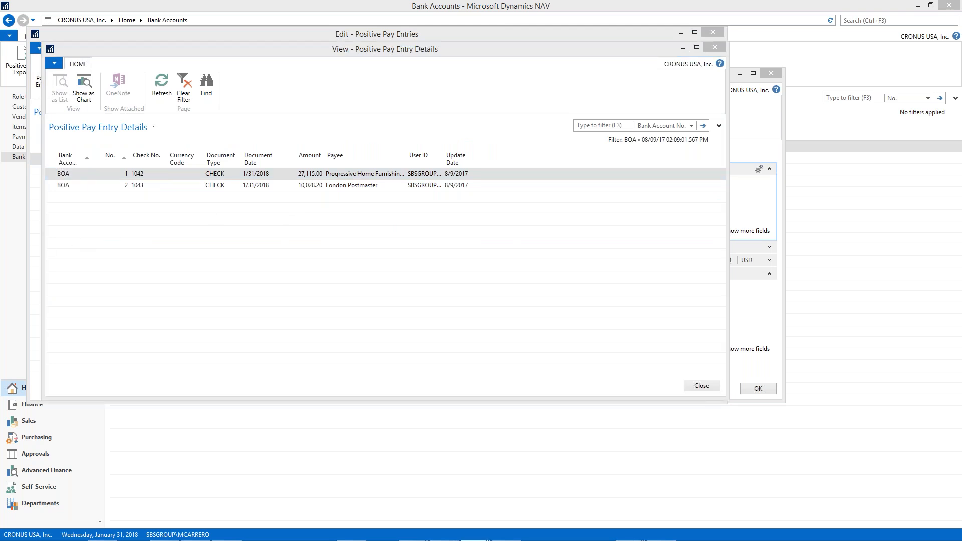
{"action": "left_click", "coordinate": [715, 47]}
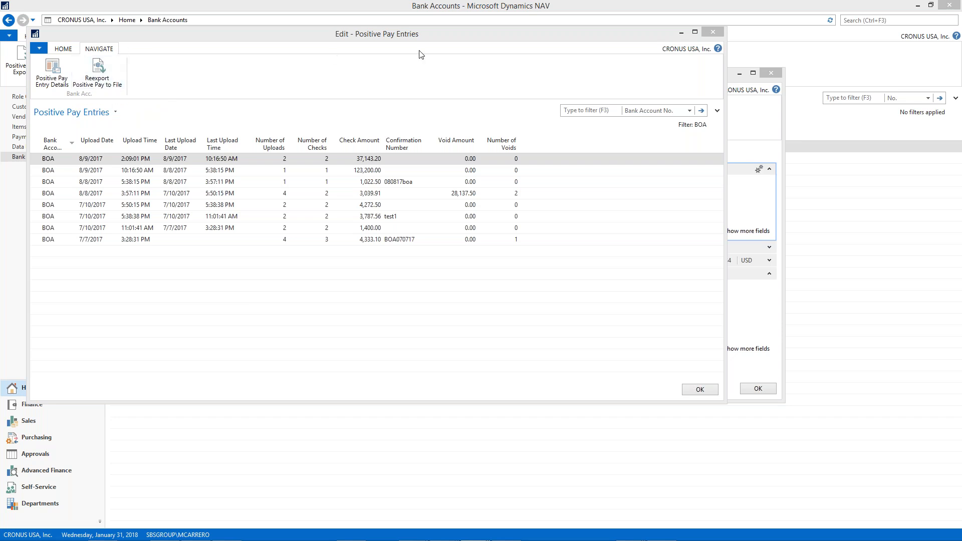
{"action": "left_click", "coordinate": [718, 31]}
{"action": "left_click", "coordinate": [718, 33]}
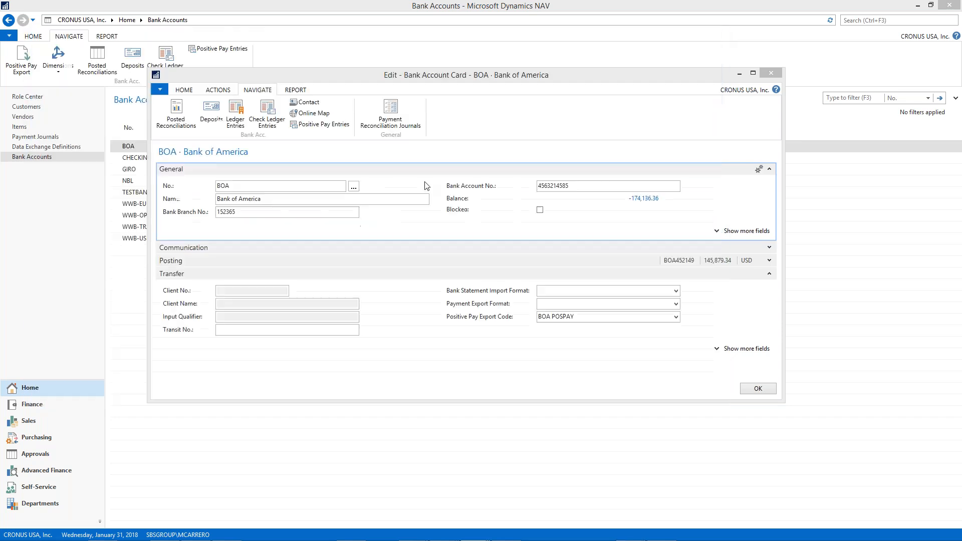
{"action": "left_click", "coordinate": [769, 74]}
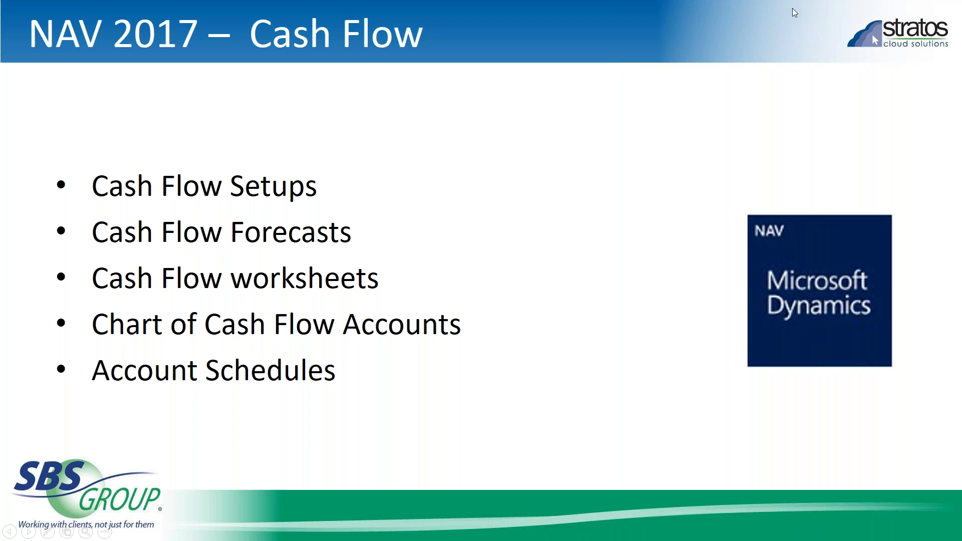
- Switch to the remote Dynamics NAV session and open the Cash Flow page under Financial Management in Departments
{"action": "key", "text": "alt+Tab"}
{"action": "key", "text": "alt+Tab"}
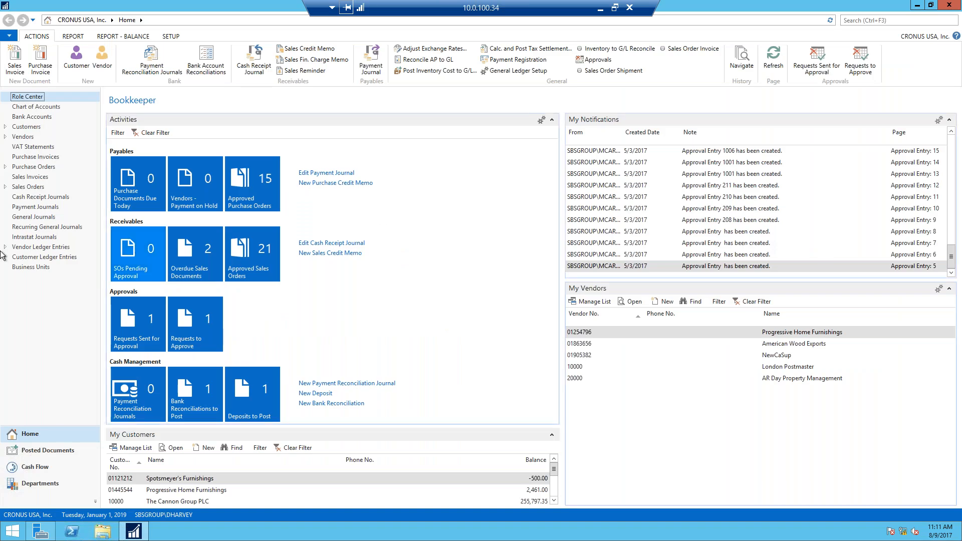
{"action": "left_click", "coordinate": [36, 484]}
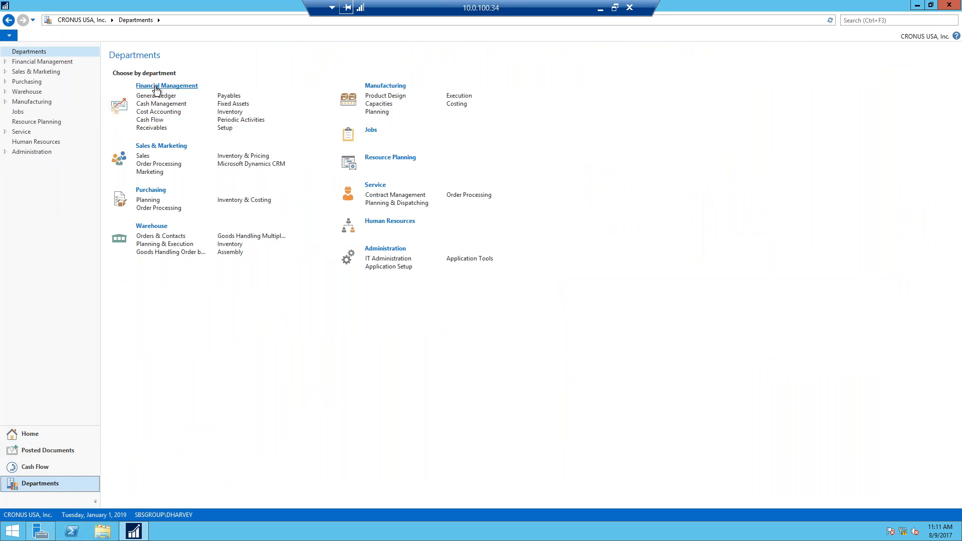
{"action": "left_click", "coordinate": [154, 120]}
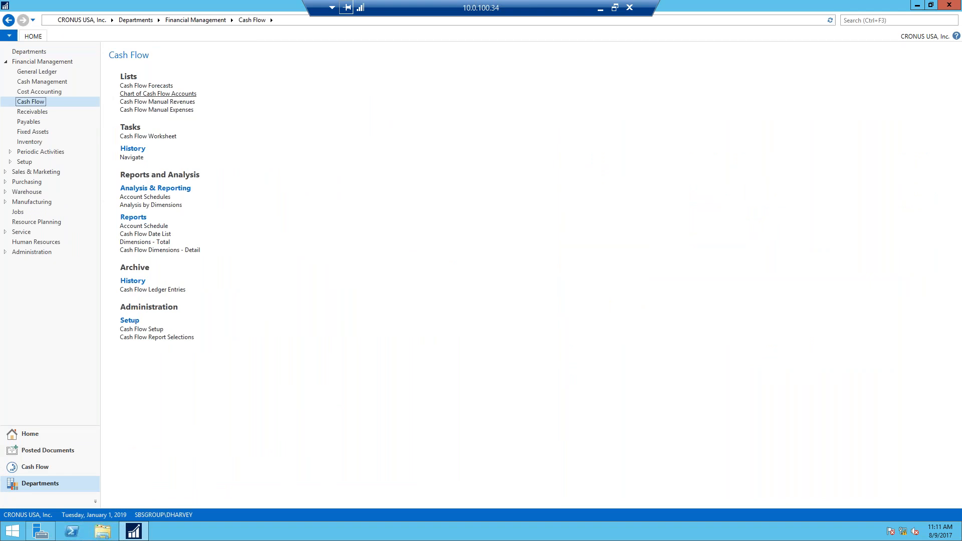
- Open the account card of 0010 Receivables from the Chart of Cash Flow Accounts
{"action": "left_click", "coordinate": [158, 93]}
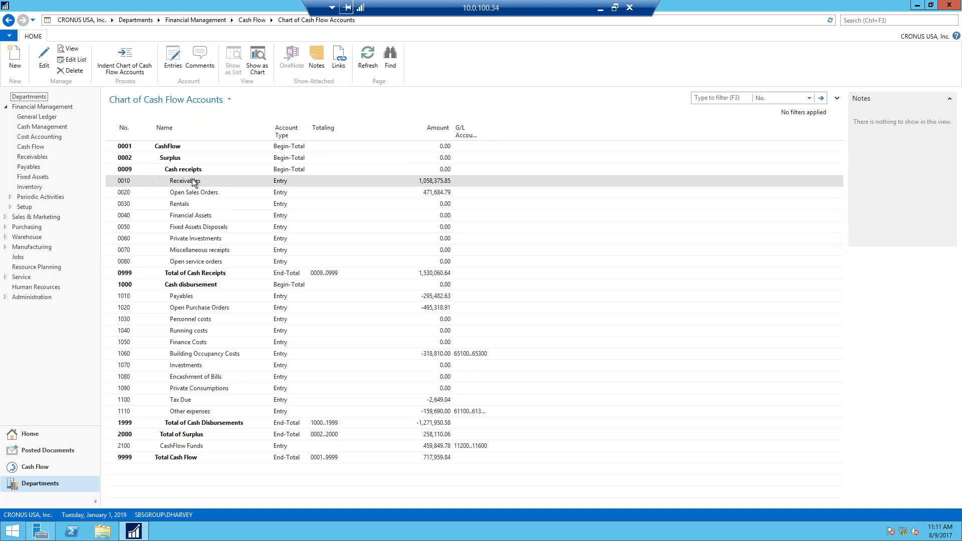
{"action": "left_click", "coordinate": [44, 66]}
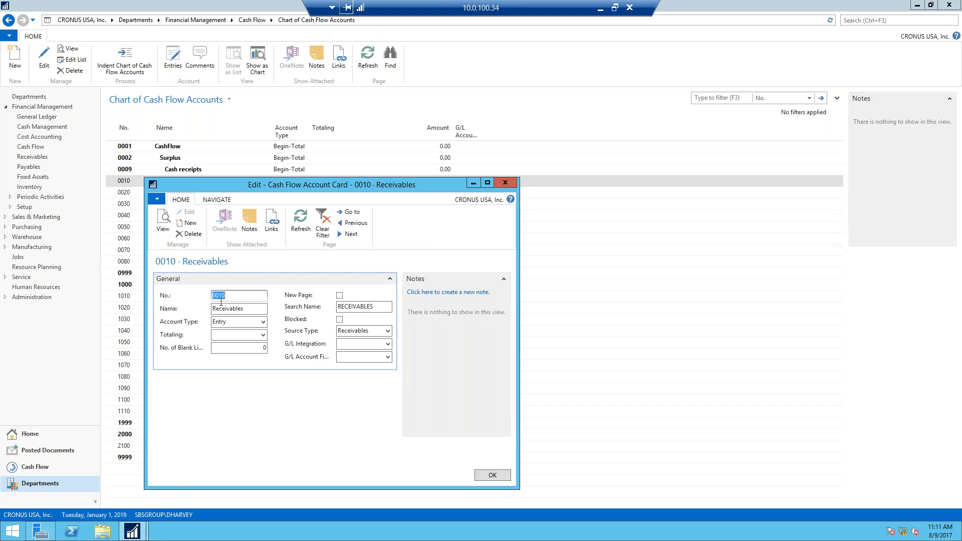
- Review the Account Type and Source Type options on the 0010 Receivables account card, and close the card
{"action": "left_click", "coordinate": [263, 321]}
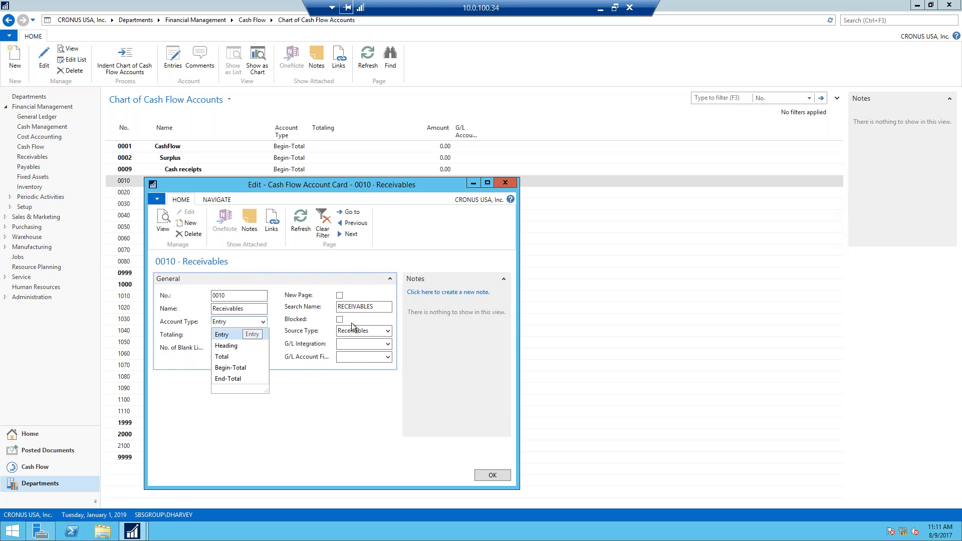
{"action": "left_click", "coordinate": [364, 330]}
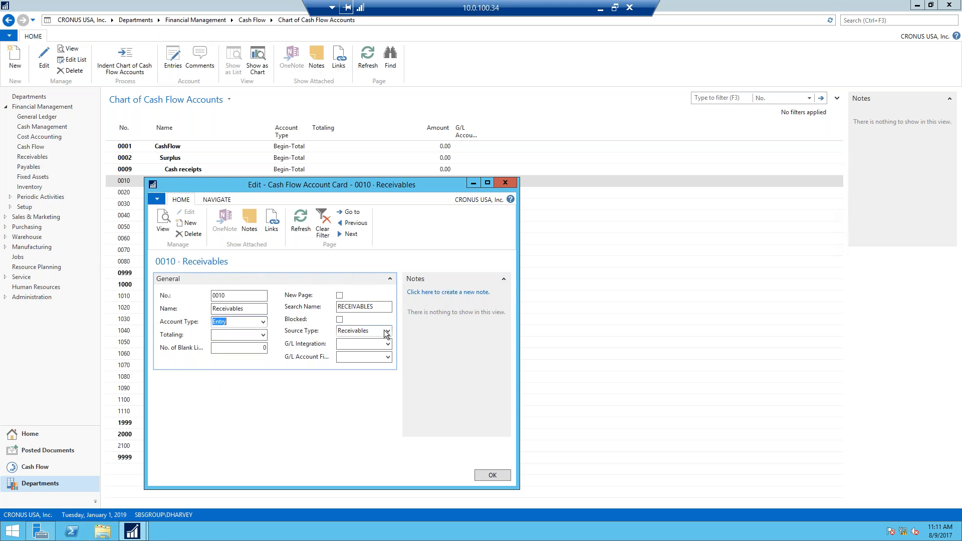
{"action": "left_click", "coordinate": [388, 332]}
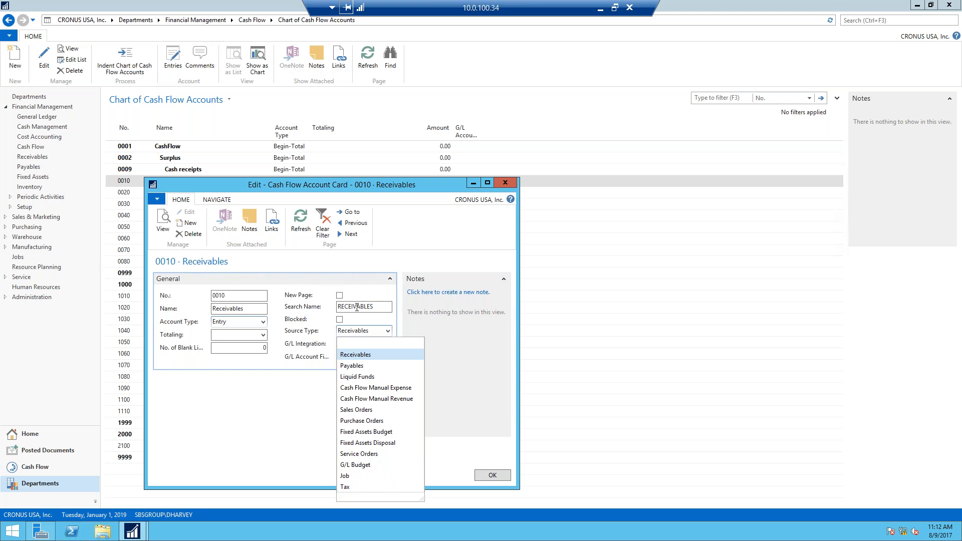
{"action": "left_click", "coordinate": [458, 365]}
{"action": "left_click", "coordinate": [492, 475]}
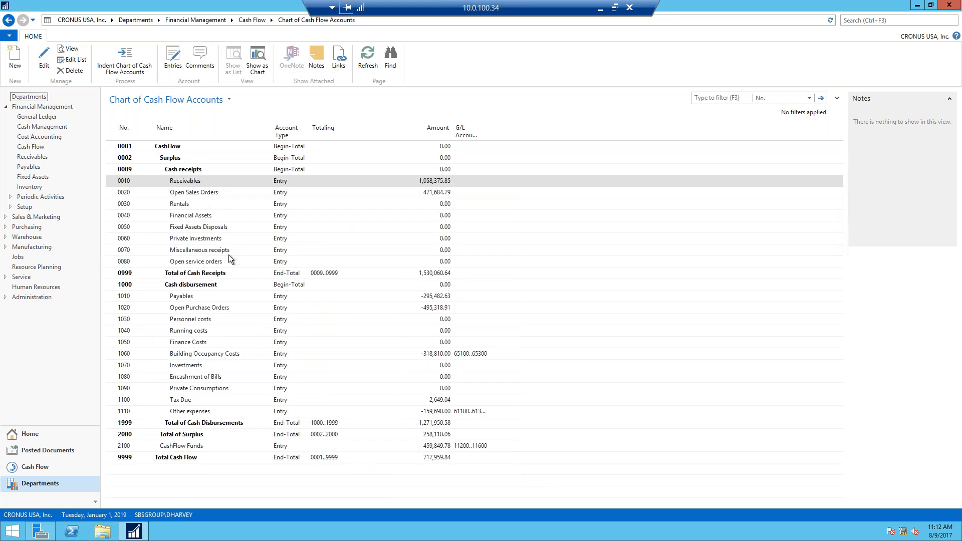
- Open the account card of 0060 Private Investments, review its Source Type selection, and close the card
{"action": "left_click", "coordinate": [195, 239]}
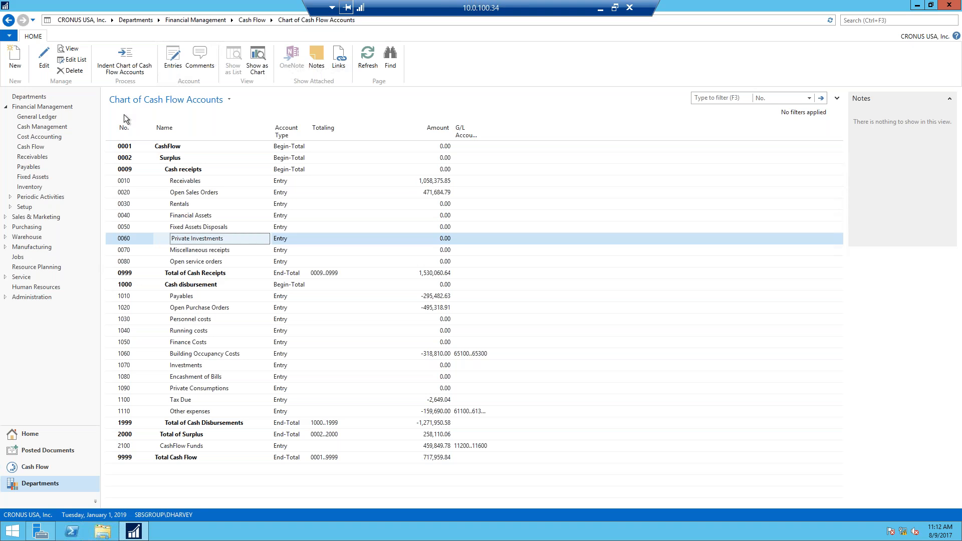
{"action": "left_click", "coordinate": [47, 69]}
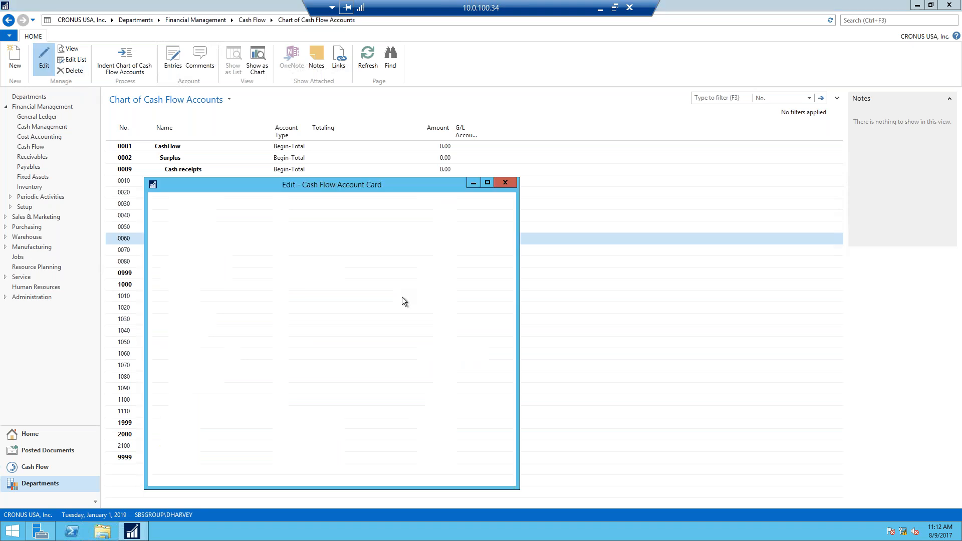
{"action": "left_click", "coordinate": [388, 331]}
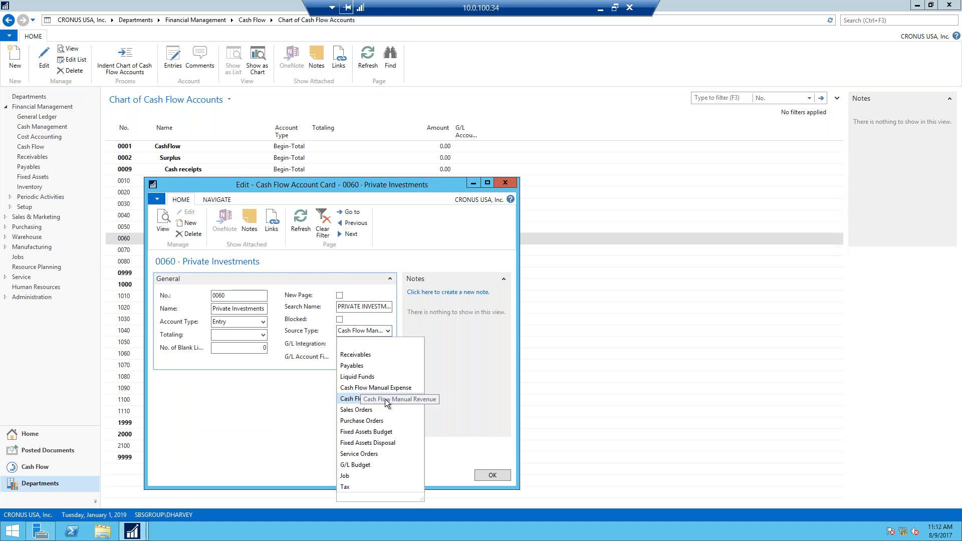
{"action": "key", "text": "Return"}
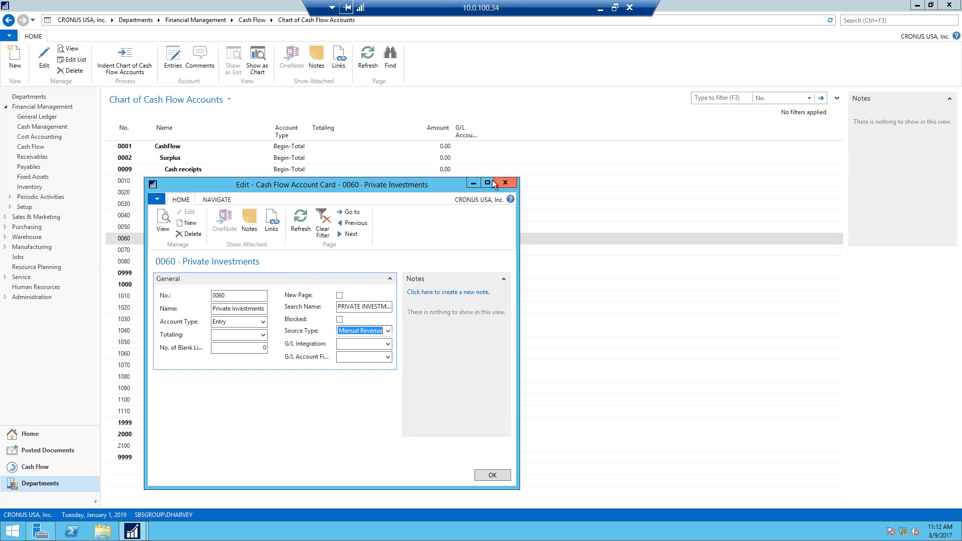
{"action": "left_click", "coordinate": [506, 182]}
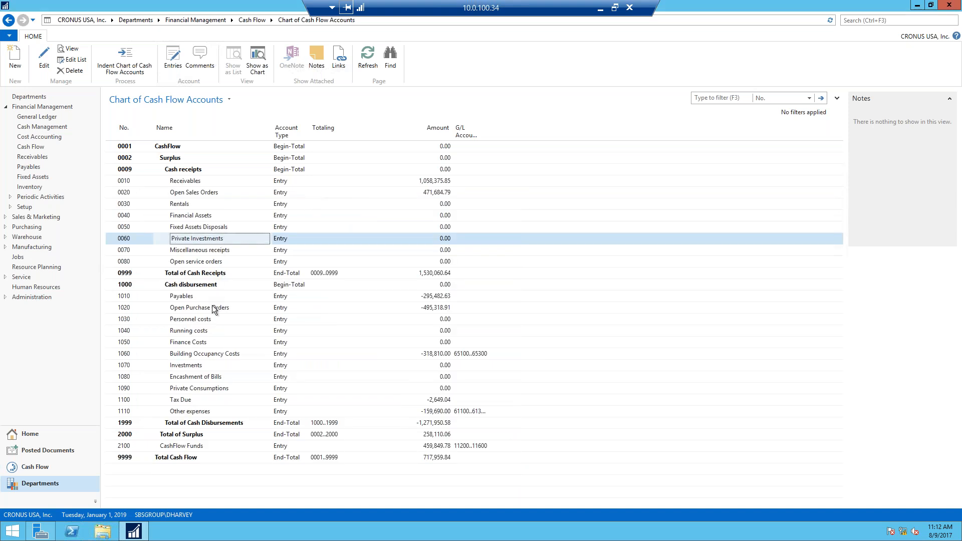
- Inspect the G/L Account Filter on the 1060 Building Occupancy Costs card, and view a blank new account card without entering anything
{"action": "left_click", "coordinate": [189, 355]}
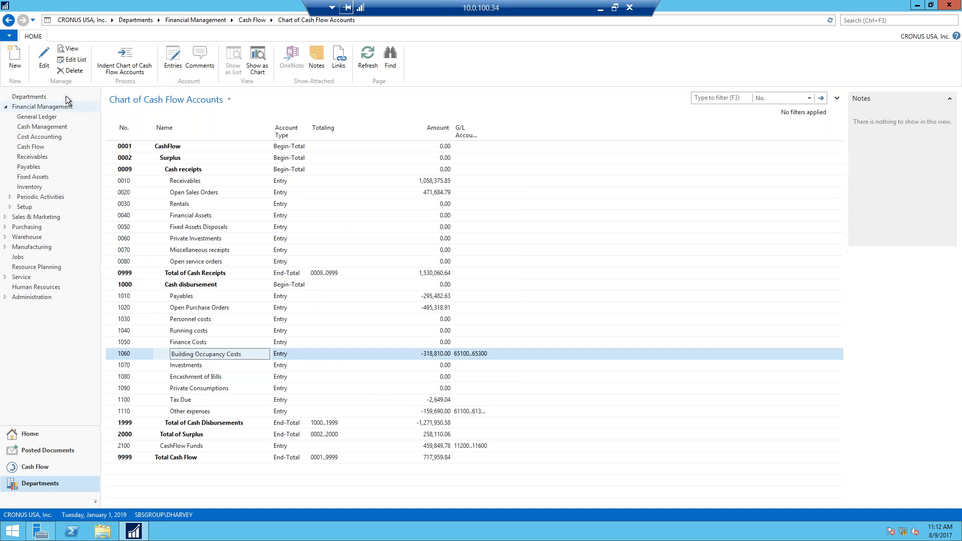
{"action": "left_click", "coordinate": [44, 63]}
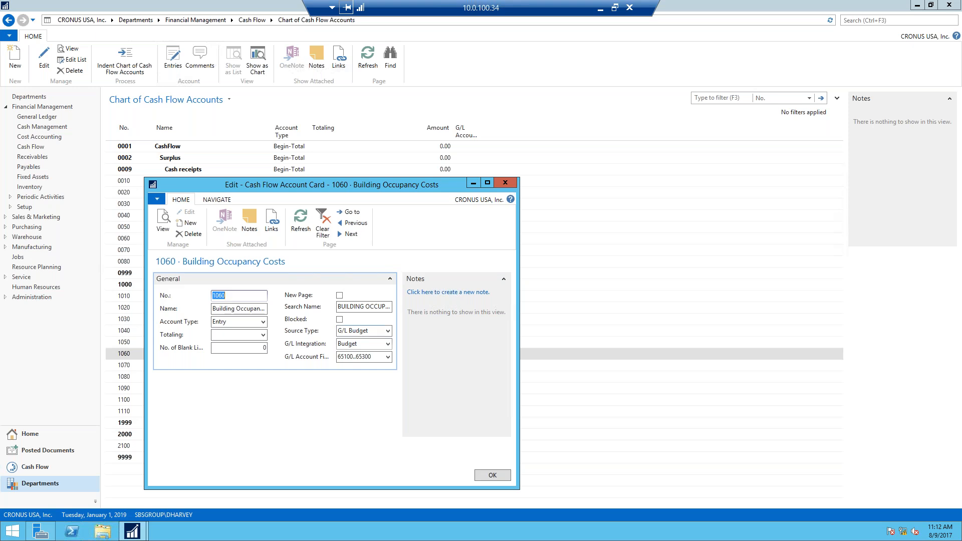
{"action": "left_click", "coordinate": [369, 360]}
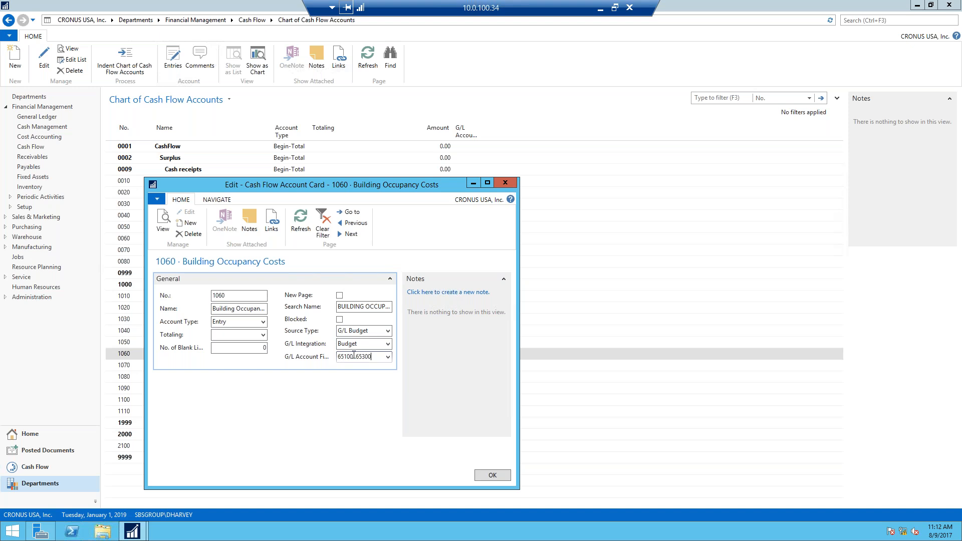
{"action": "left_click", "coordinate": [506, 182]}
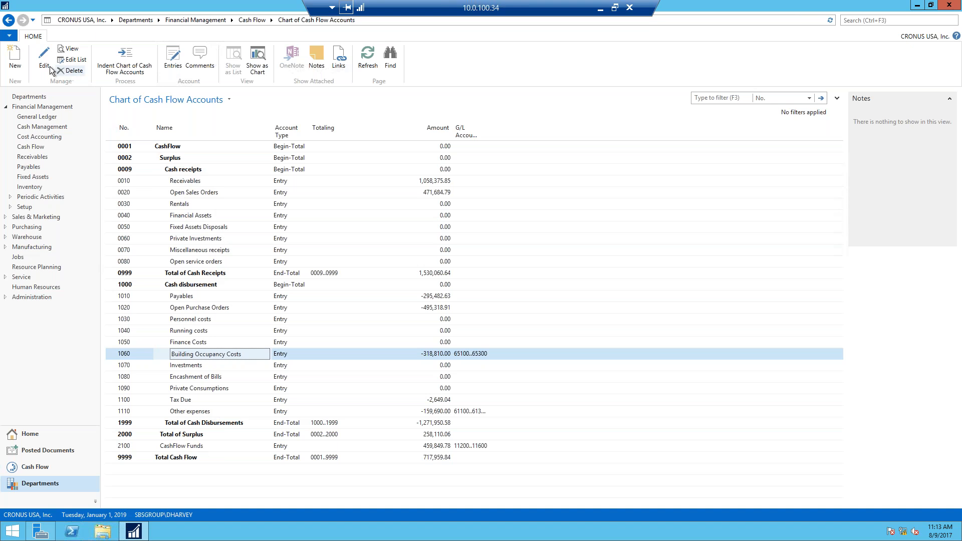
{"action": "left_click", "coordinate": [15, 67]}
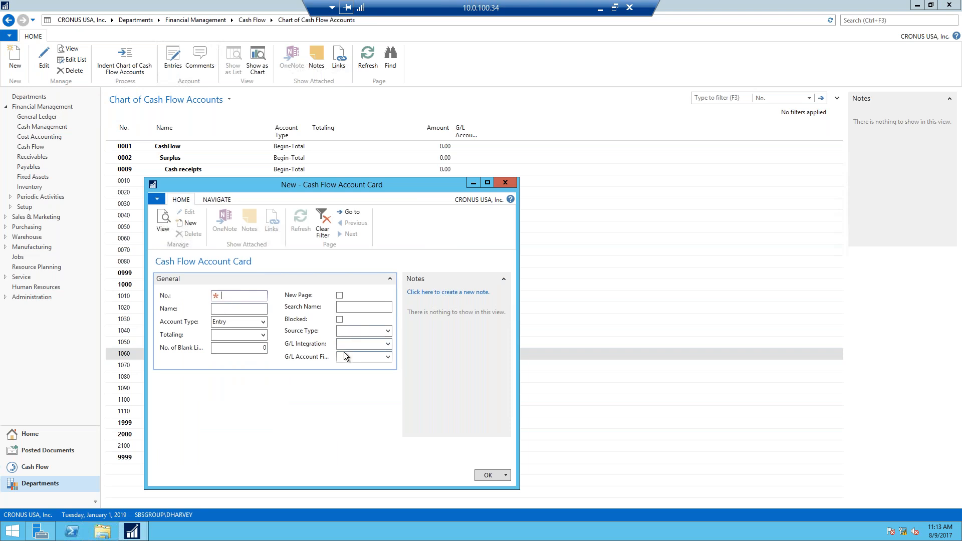
{"action": "key", "text": "Escape"}
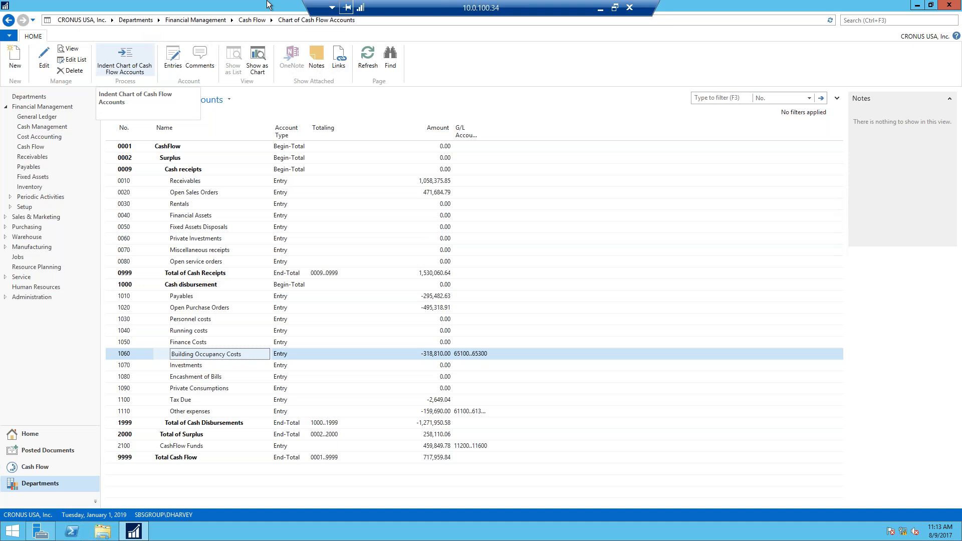
- Open the Cash Flow Manual Revenues list from the Cash Flow page and select the Private Investments line
{"action": "left_click", "coordinate": [249, 20]}
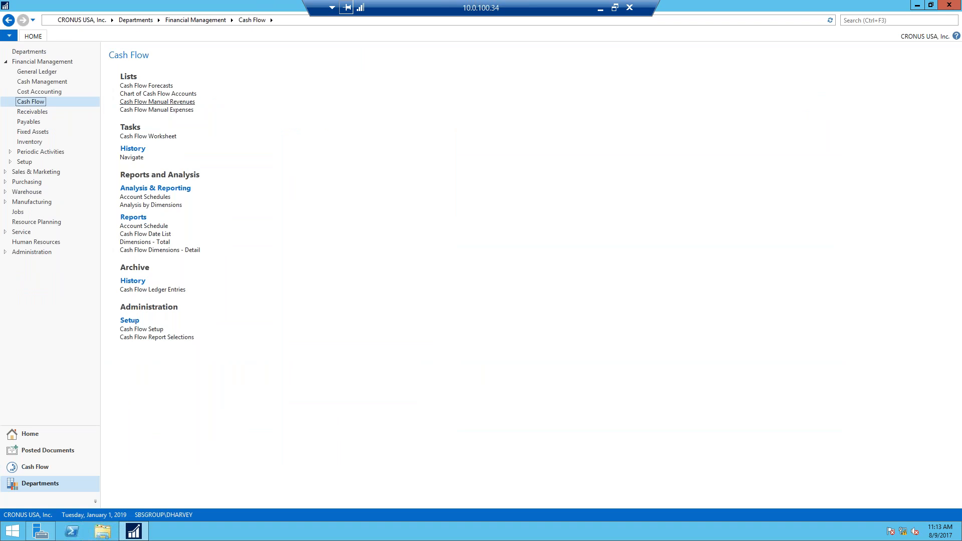
{"action": "left_click", "coordinate": [143, 102]}
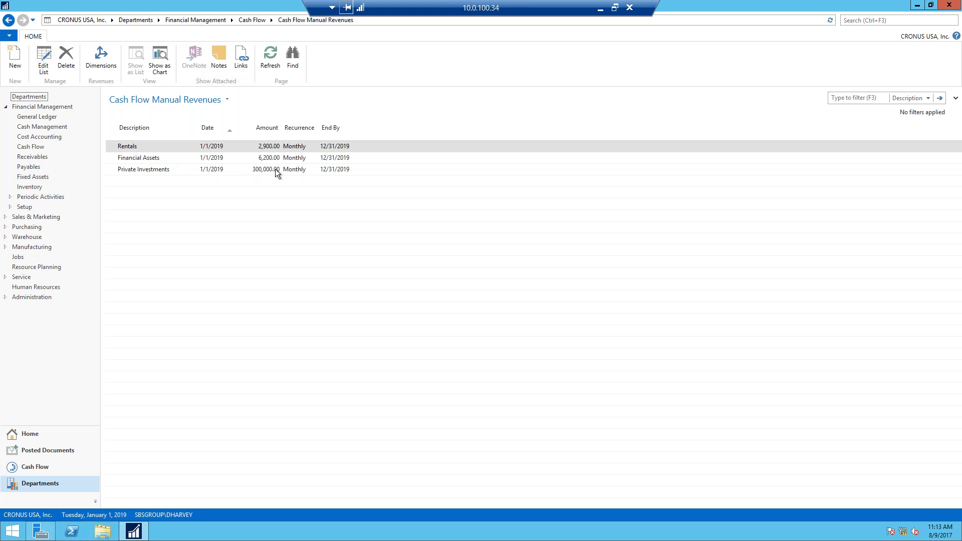
{"action": "left_click", "coordinate": [302, 170]}
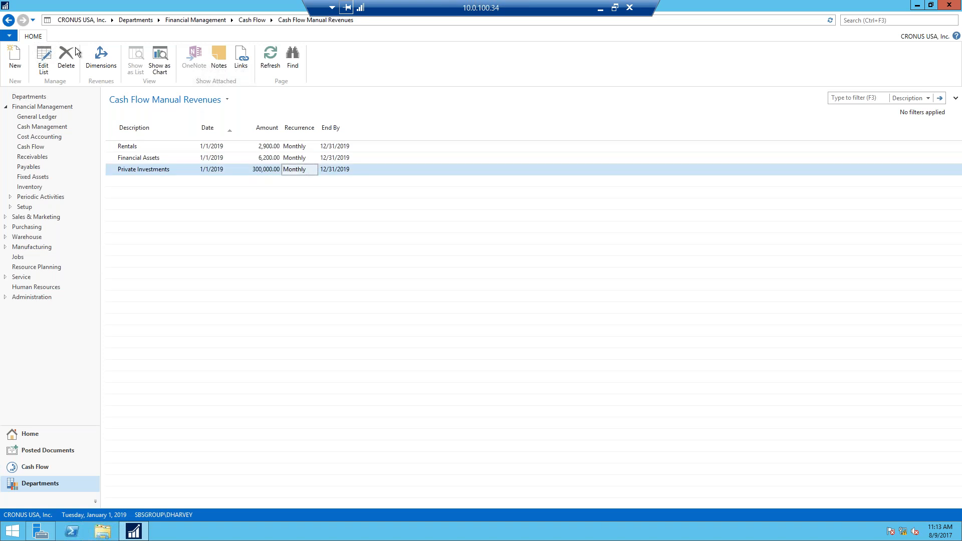
- Review the Recurrence options and End By date of the Private Investments line in the editable revenues list, and close it
{"action": "left_click", "coordinate": [41, 60]}
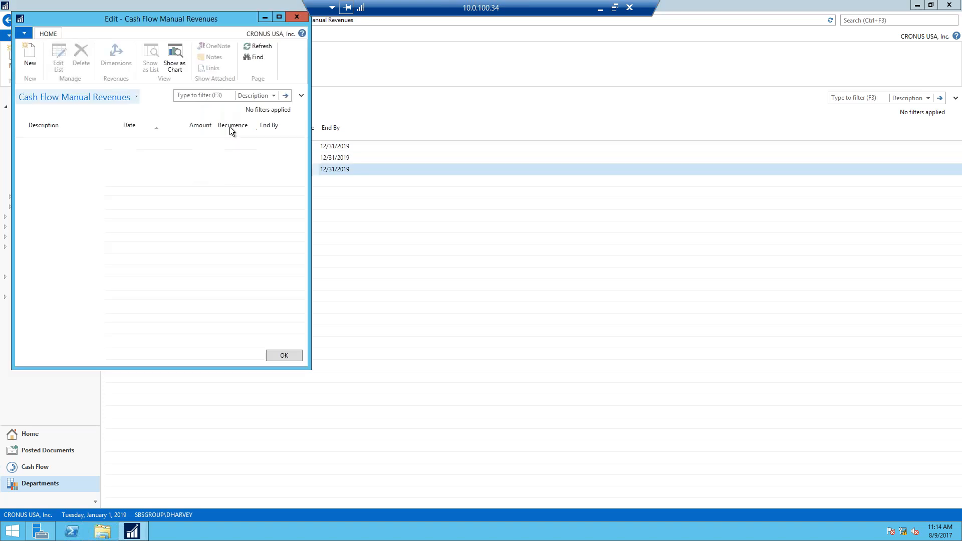
{"action": "left_click", "coordinate": [245, 168]}
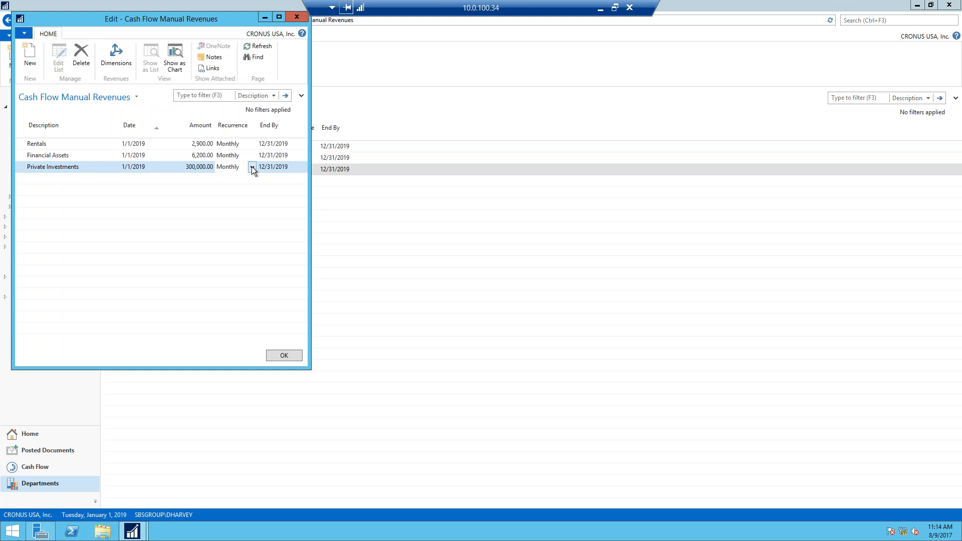
{"action": "left_click", "coordinate": [251, 167]}
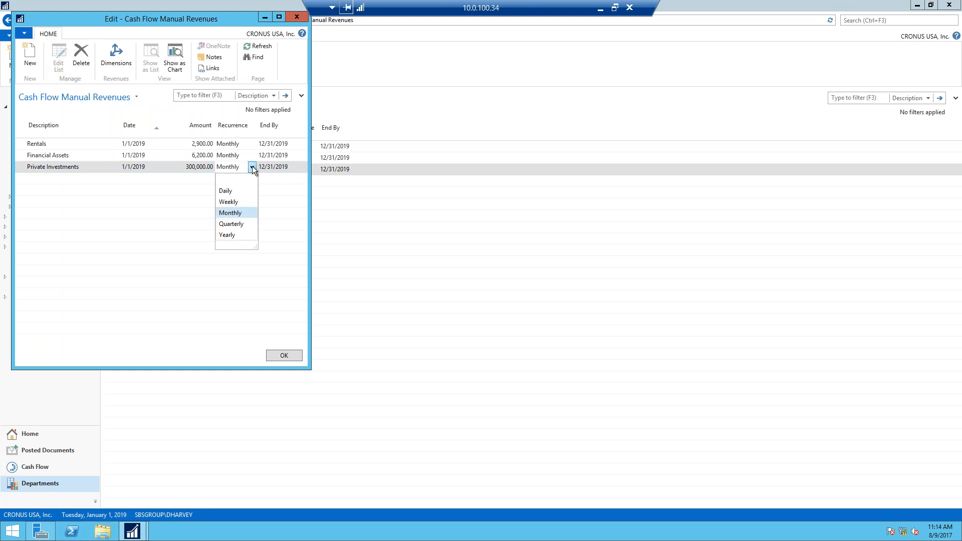
{"action": "left_click", "coordinate": [265, 166]}
{"action": "left_click", "coordinate": [266, 167]}
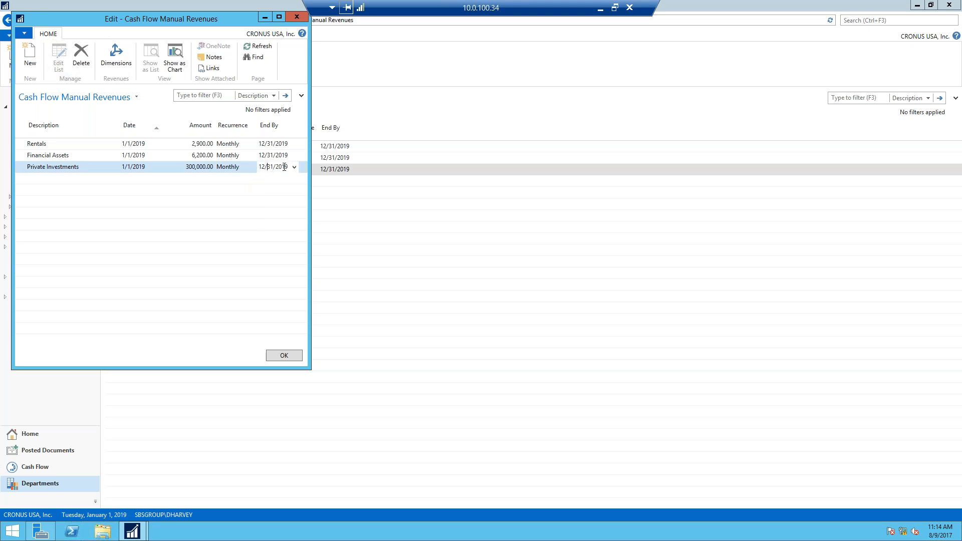
{"action": "left_click", "coordinate": [283, 166]}
{"action": "left_click", "coordinate": [297, 17]}
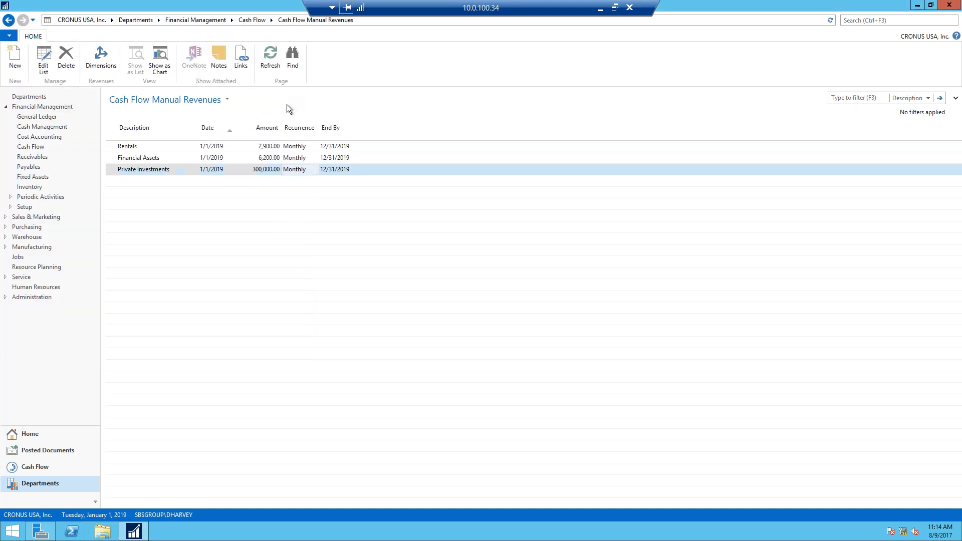
- Review the Cash Flow Manual Expenses list down to Finance Costs, and view a blank new expense line without filling it in
{"action": "left_click", "coordinate": [255, 20]}
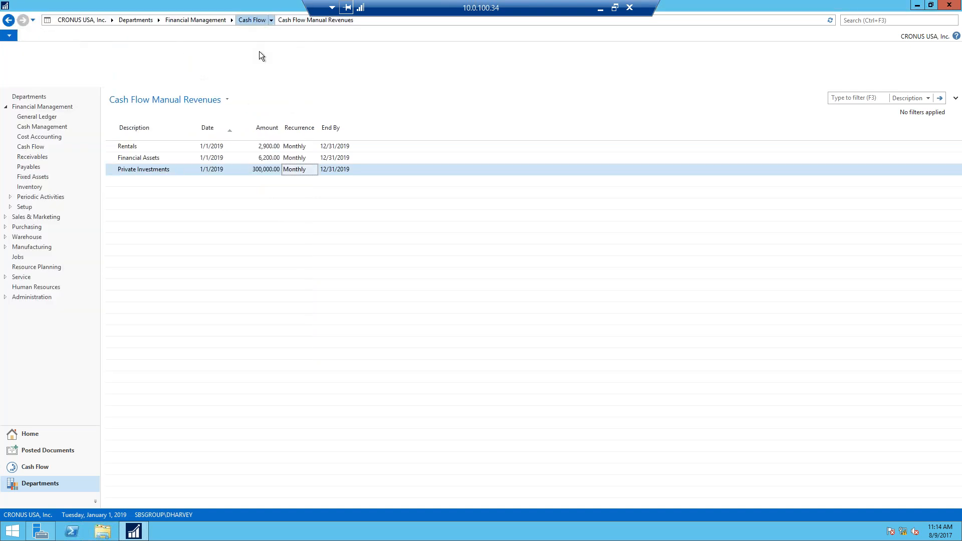
{"action": "left_click", "coordinate": [163, 110]}
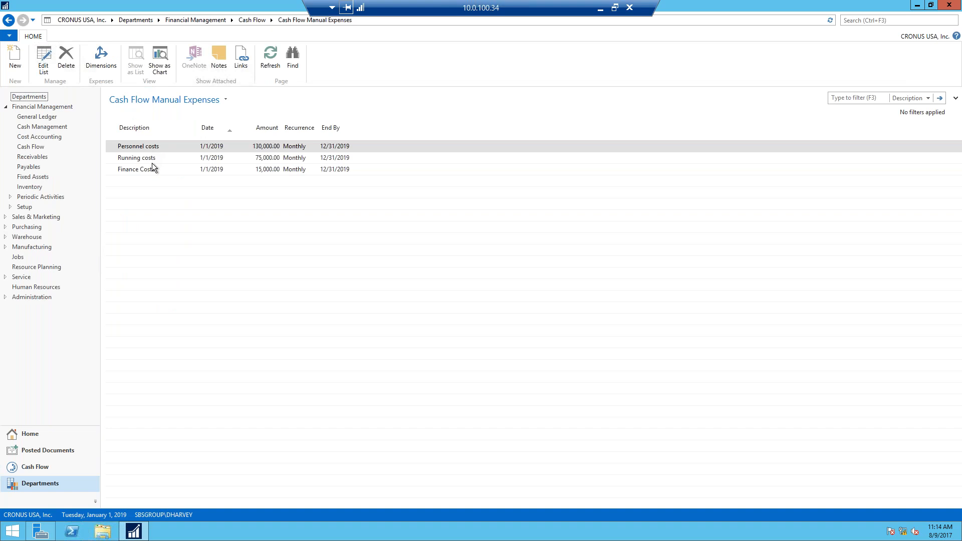
{"action": "left_click", "coordinate": [152, 164]}
{"action": "left_click", "coordinate": [155, 169]}
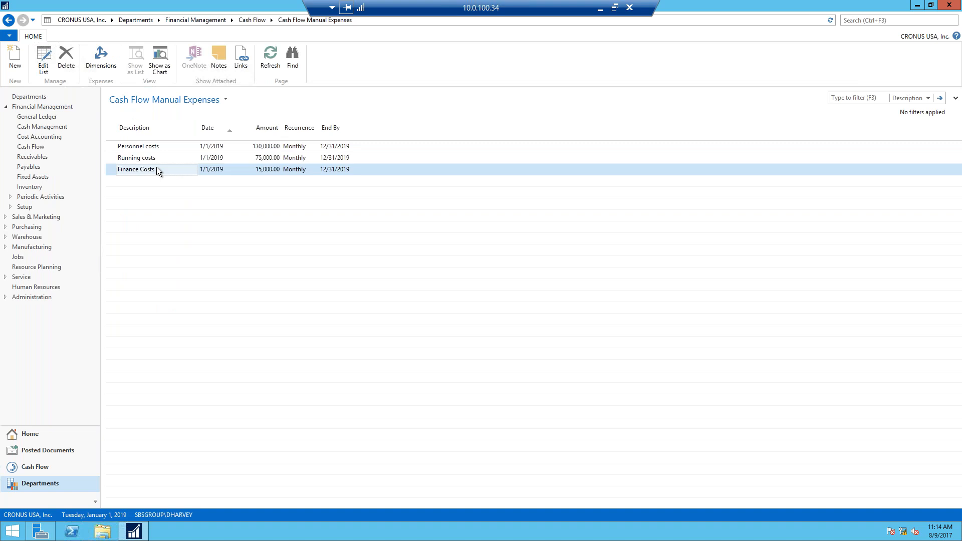
{"action": "left_click", "coordinate": [255, 21]}
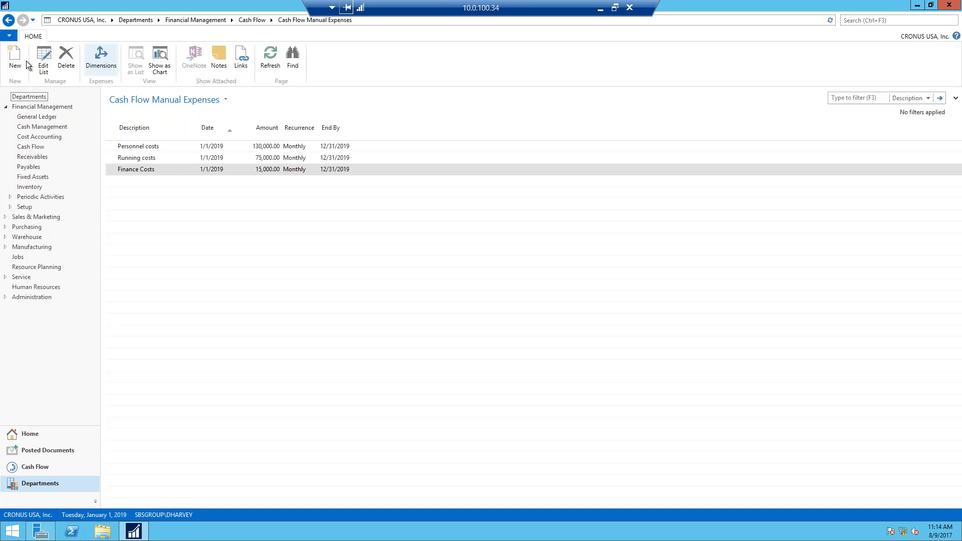
{"action": "left_click", "coordinate": [23, 65]}
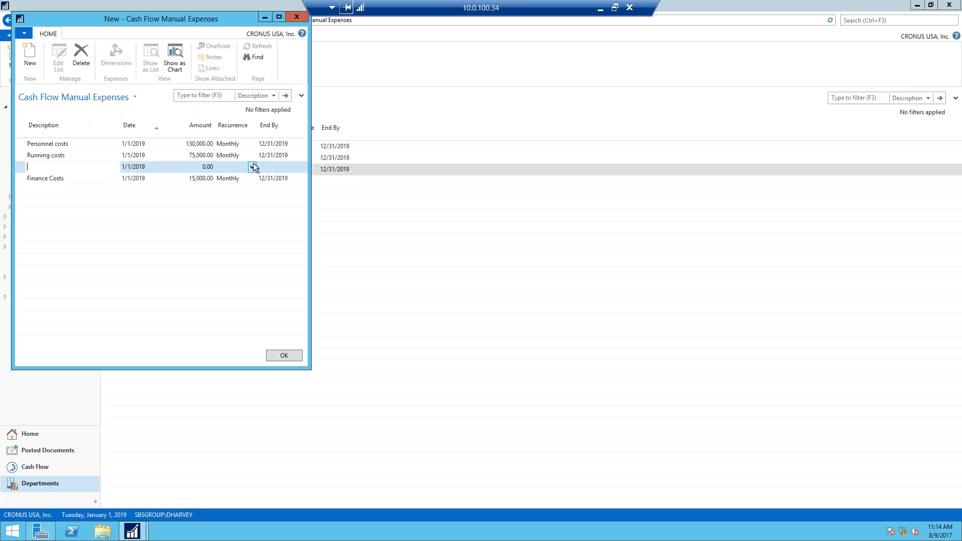
{"action": "left_click", "coordinate": [296, 17]}
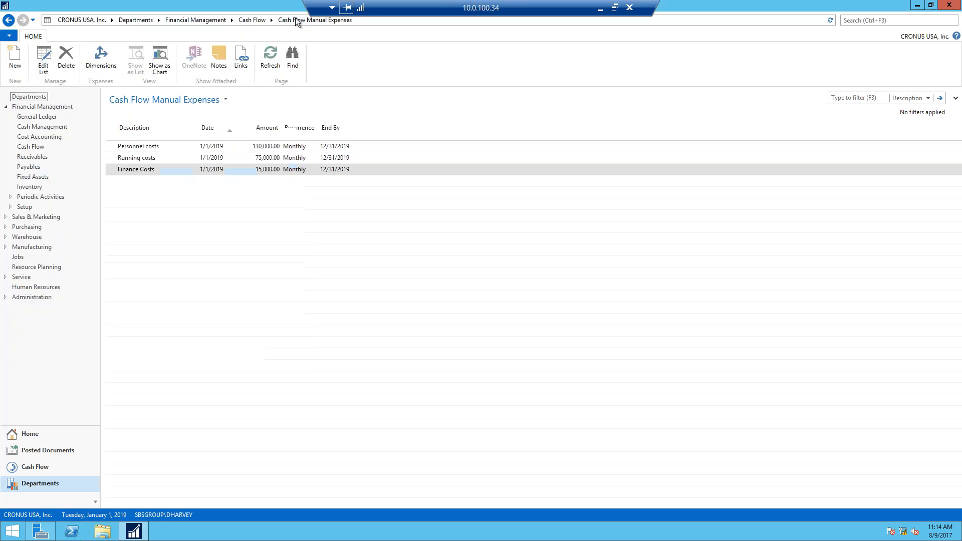
- Create a new cash flow forecast from the Cash Flow Forecasts list with the description "CF Jan 2019" and enable Consider CF Payment Terms
{"action": "left_click", "coordinate": [243, 21]}
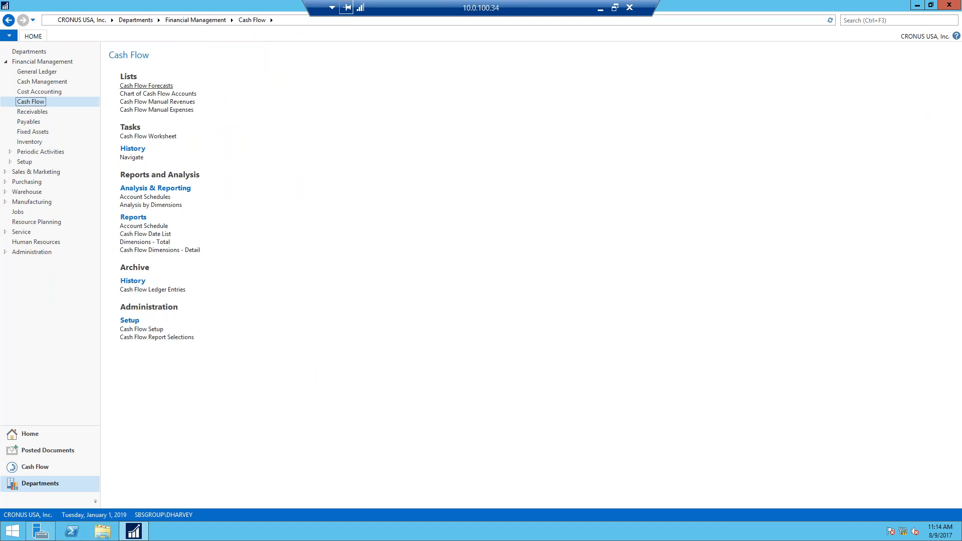
{"action": "left_click", "coordinate": [146, 86]}
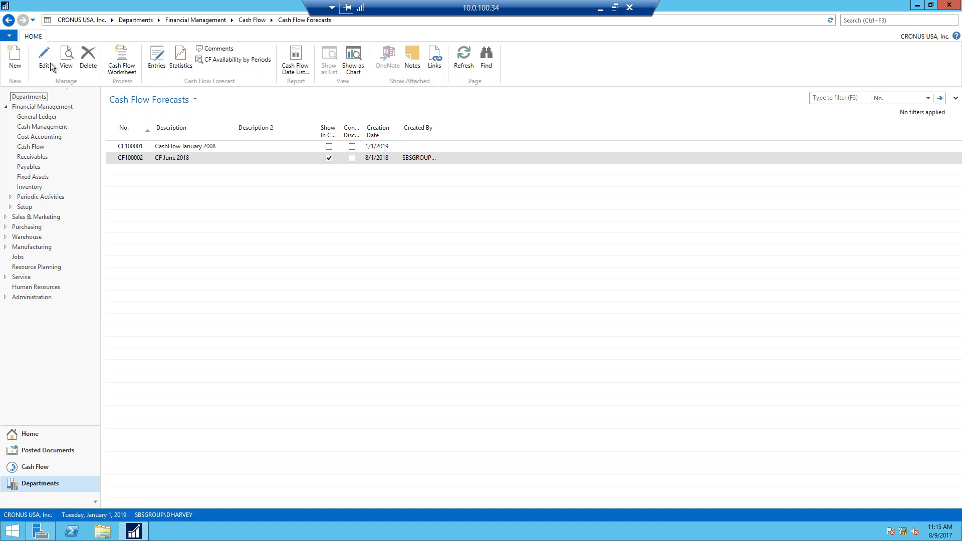
{"action": "left_click", "coordinate": [20, 62]}
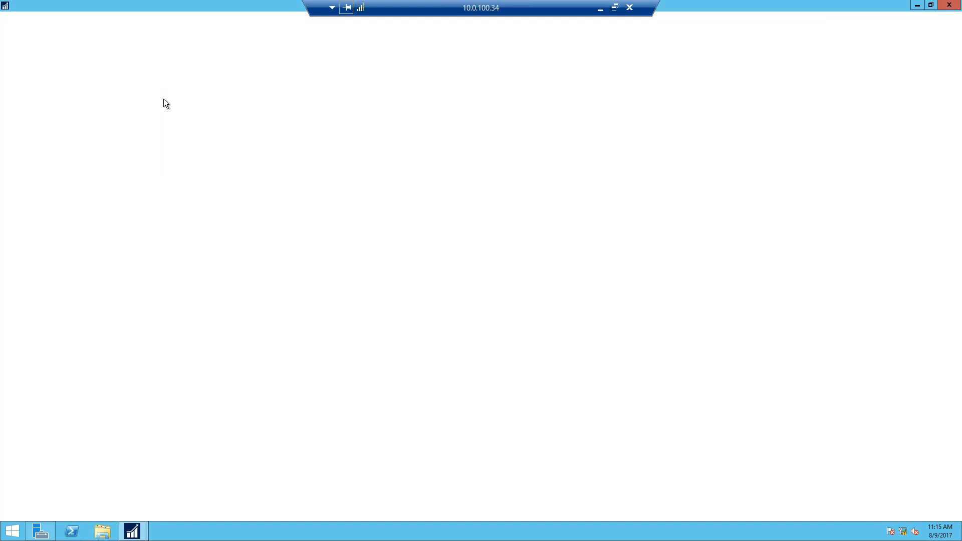
{"action": "left_click", "coordinate": [132, 127]}
{"action": "type", "text": "C"}
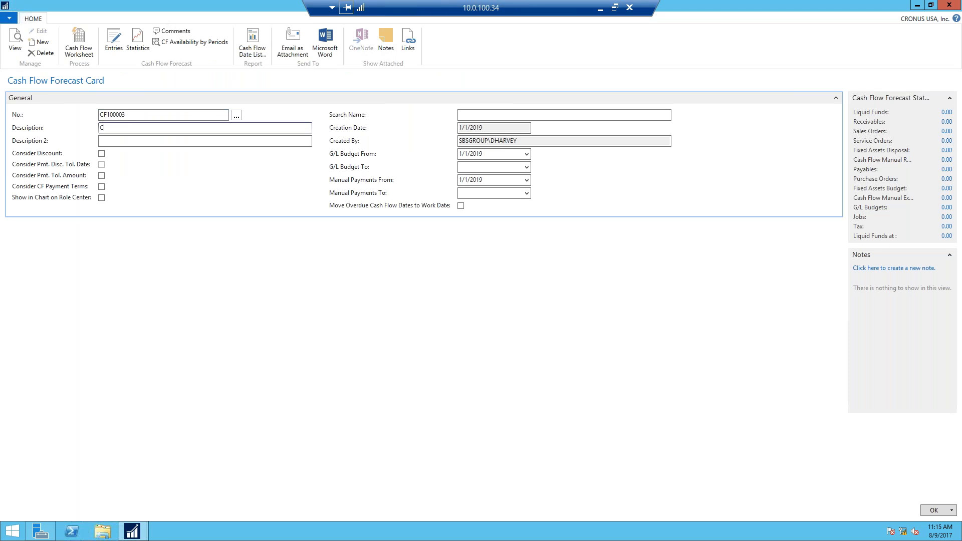
{"action": "type", "text": "F Jan 2019"}
{"action": "left_click", "coordinate": [141, 143]}
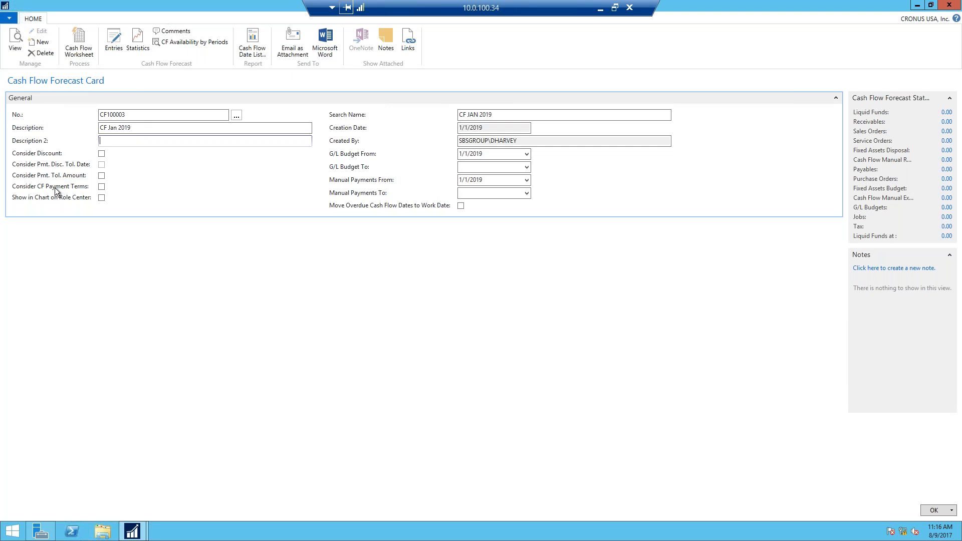
{"action": "left_click", "coordinate": [102, 186]}
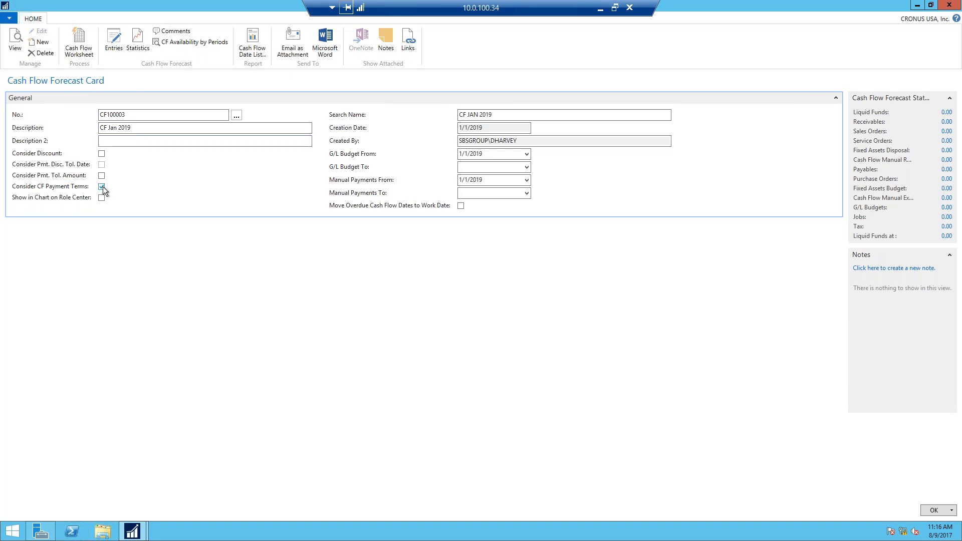
- Open the Customers list from the Receivables page in the main window and open the Spotsmeyer's Furnishings customer card
{"action": "mouse_move", "coordinate": [132, 530]}
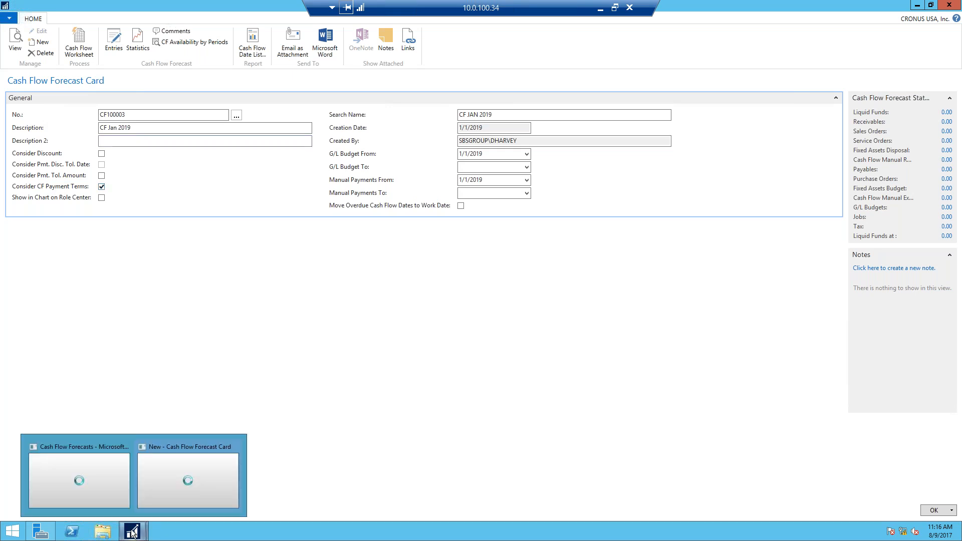
{"action": "left_click", "coordinate": [96, 446]}
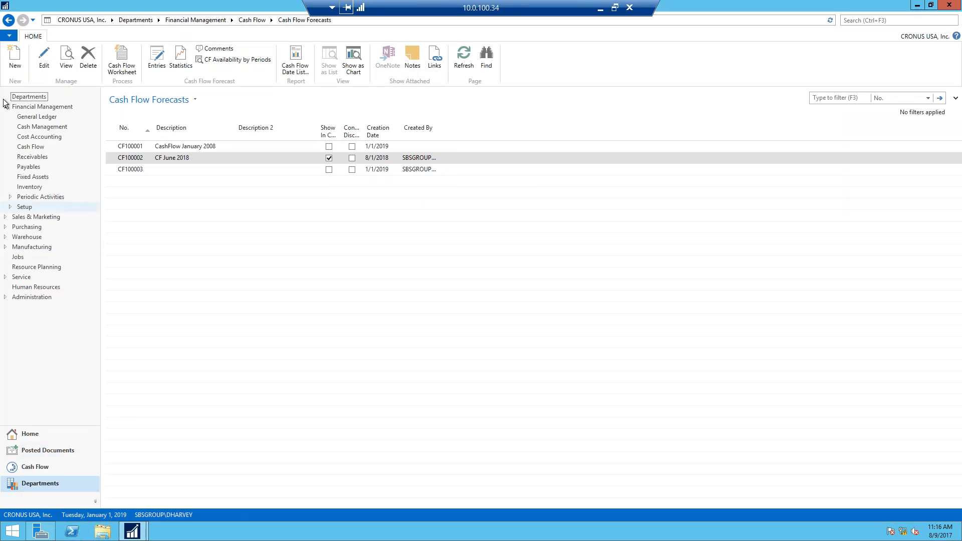
{"action": "left_click", "coordinate": [71, 156]}
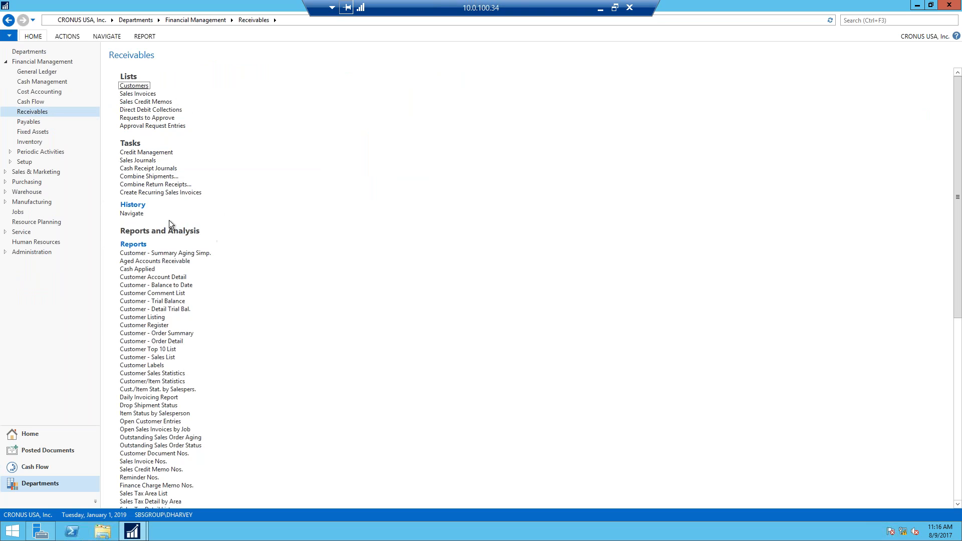
{"action": "left_click", "coordinate": [159, 184]}
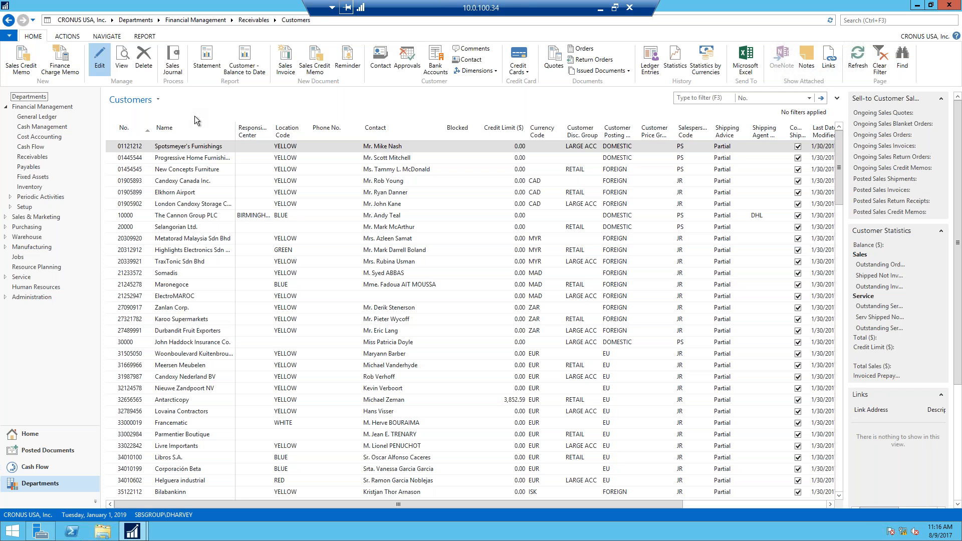
{"action": "left_click", "coordinate": [100, 70]}
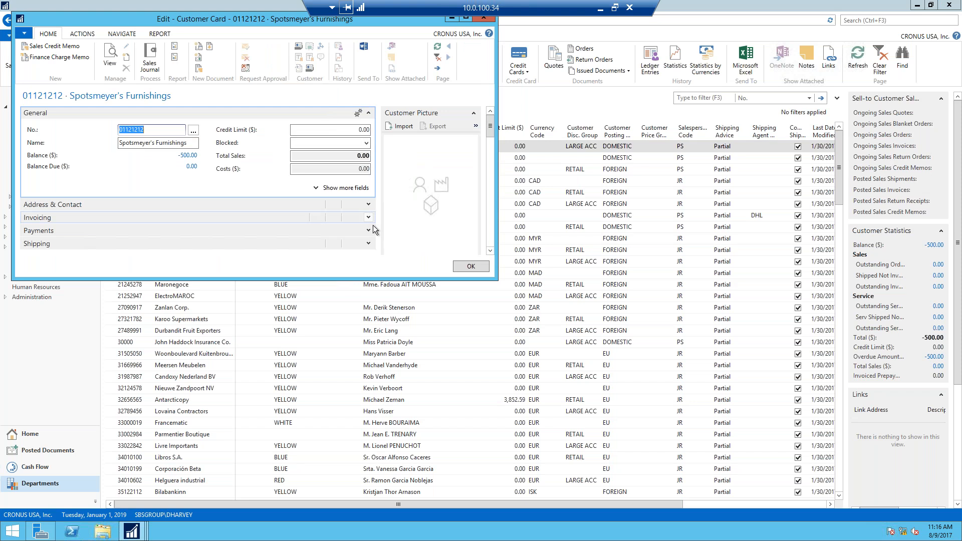
- Review the Cash Flow Payment Terms Code and Payment Terms Code in the customer's payment settings, and close the card
{"action": "left_click", "coordinate": [369, 217]}
{"action": "left_click_drag", "start_coordinate": [373, 218], "coordinate": [377, 239]}
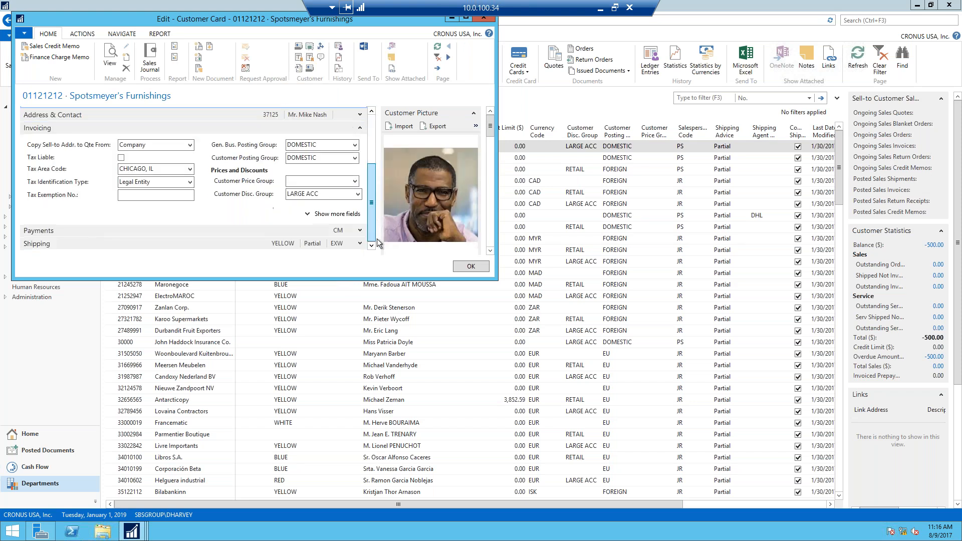
{"action": "left_click", "coordinate": [361, 231]}
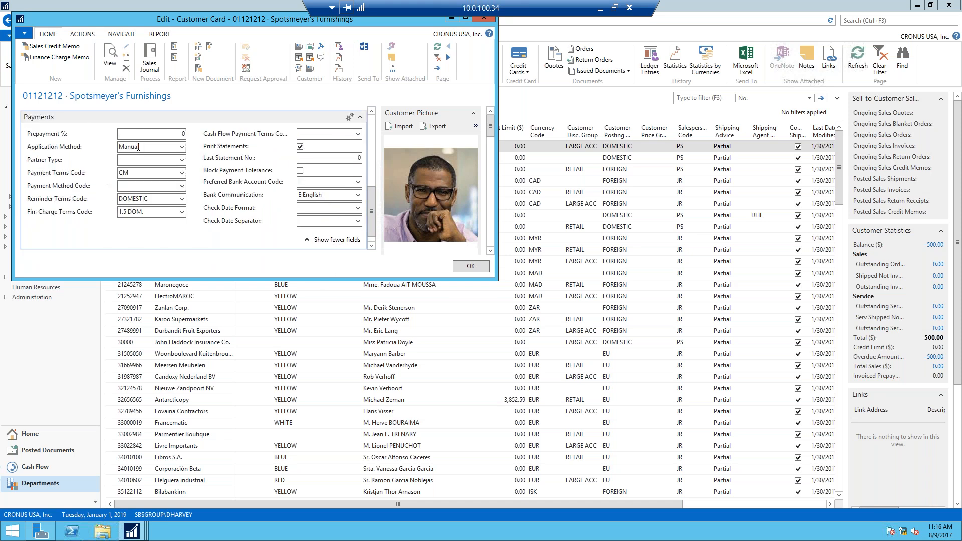
{"action": "mouse_move", "coordinate": [267, 135]}
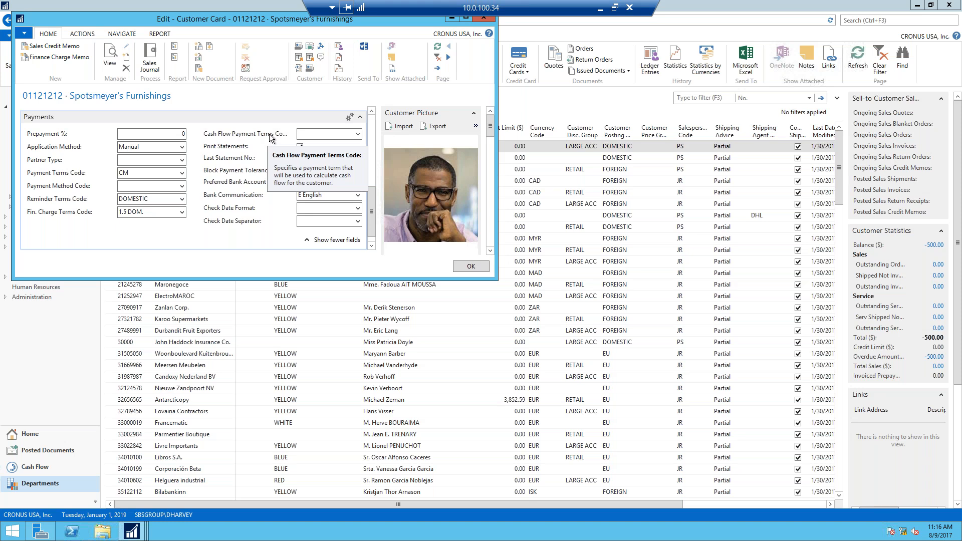
{"action": "left_click", "coordinate": [146, 172]}
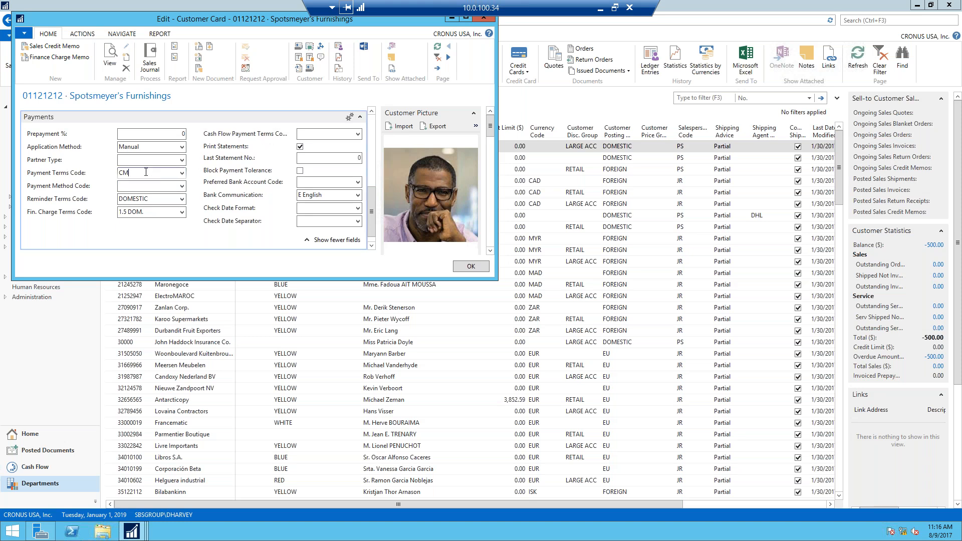
{"action": "left_click", "coordinate": [482, 19]}
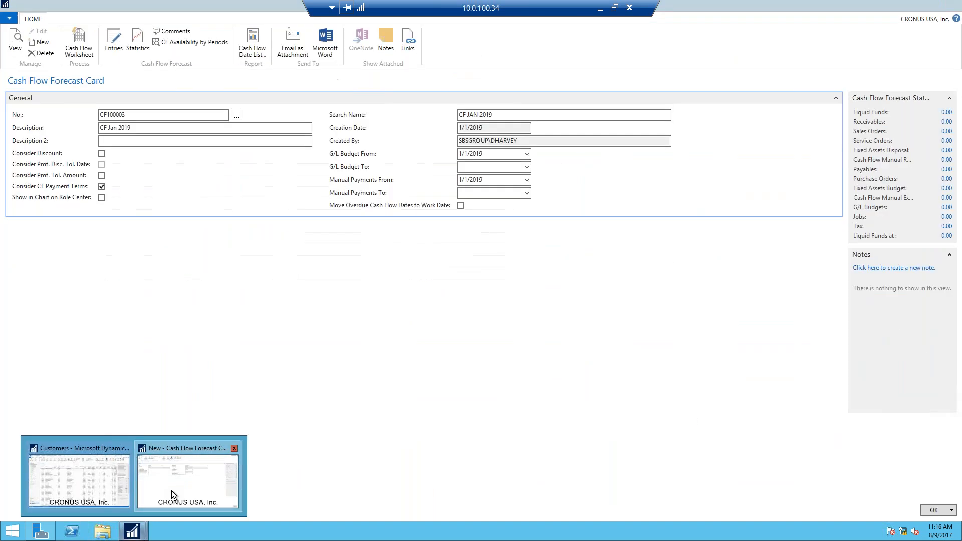
- Return to the new Cash Flow Forecast Card and show this forecast in the Role Center chart instead of CF June 2018
{"action": "left_click", "coordinate": [171, 491]}
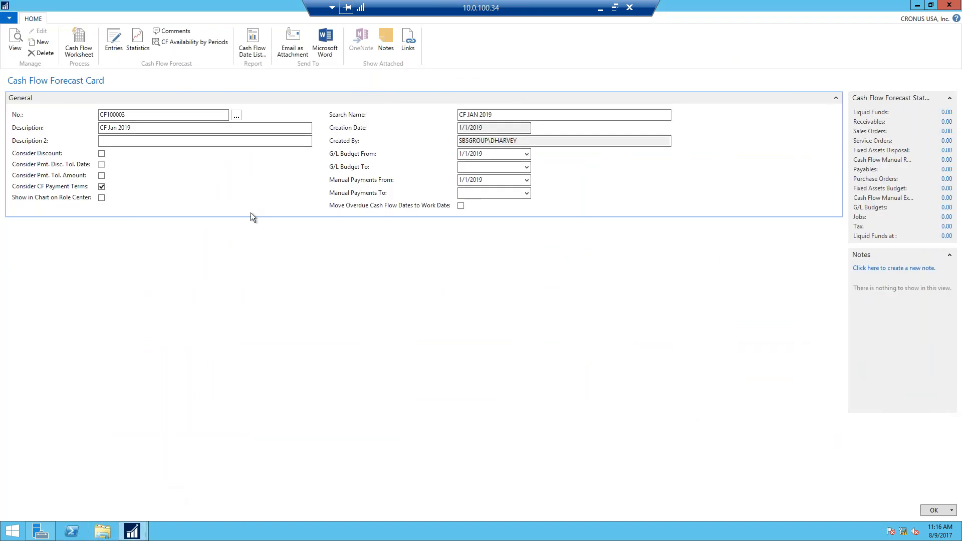
{"action": "left_click", "coordinate": [102, 199]}
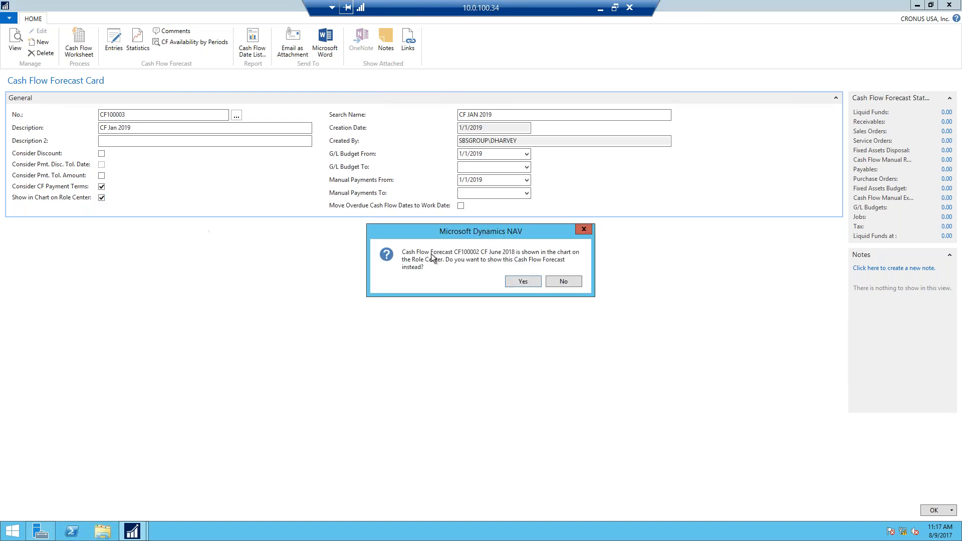
{"action": "left_click", "coordinate": [524, 282]}
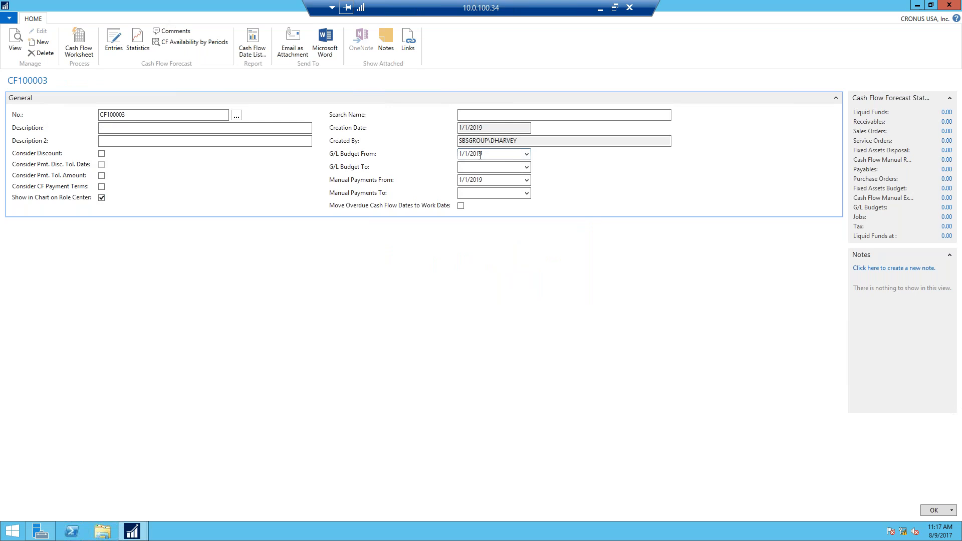
- Set G/L Budget To and Manual Payments To to 12/31/2019, enable Consider CF Payment Terms and Move Overdue Cash Flow Dates to Work Date, and close the card
{"action": "left_click", "coordinate": [503, 170]}
{"action": "type", "text": "123119"}
{"action": "left_click", "coordinate": [506, 193]}
{"action": "type", "text": "1231"}
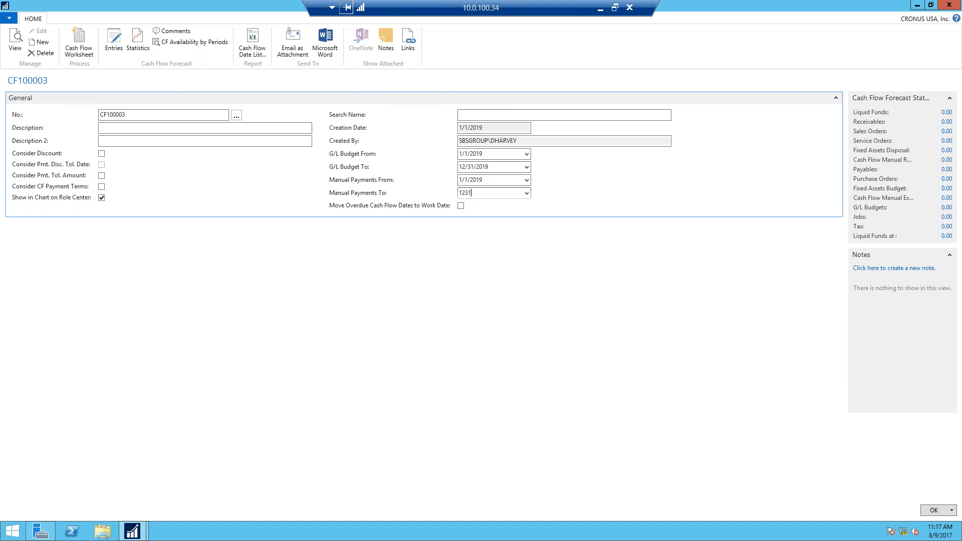
{"action": "type", "text": "19"}
{"action": "left_click", "coordinate": [102, 187]}
{"action": "left_click", "coordinate": [933, 510]}
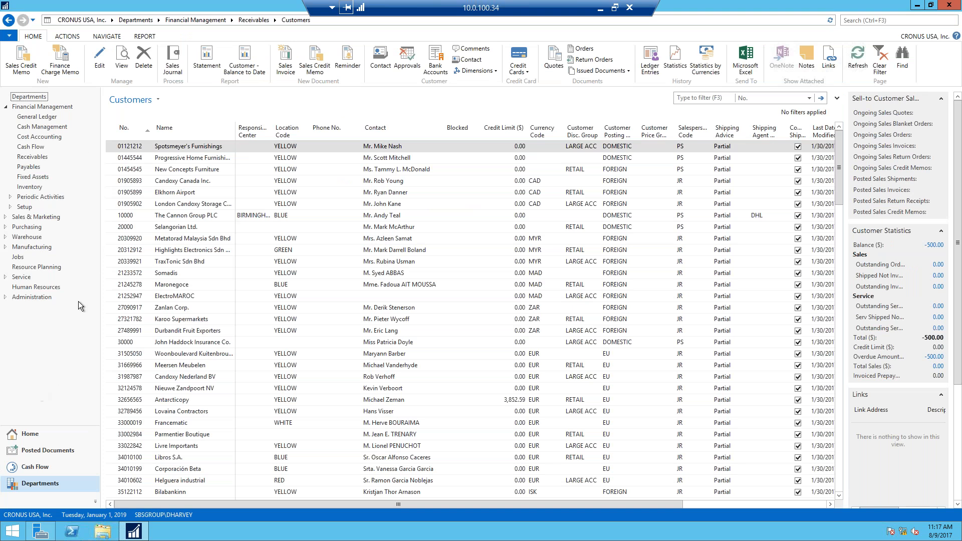
- Go back to the Cash Flow Forecasts list through the Cash Flow page of Financial Management
{"action": "left_click", "coordinate": [37, 433]}
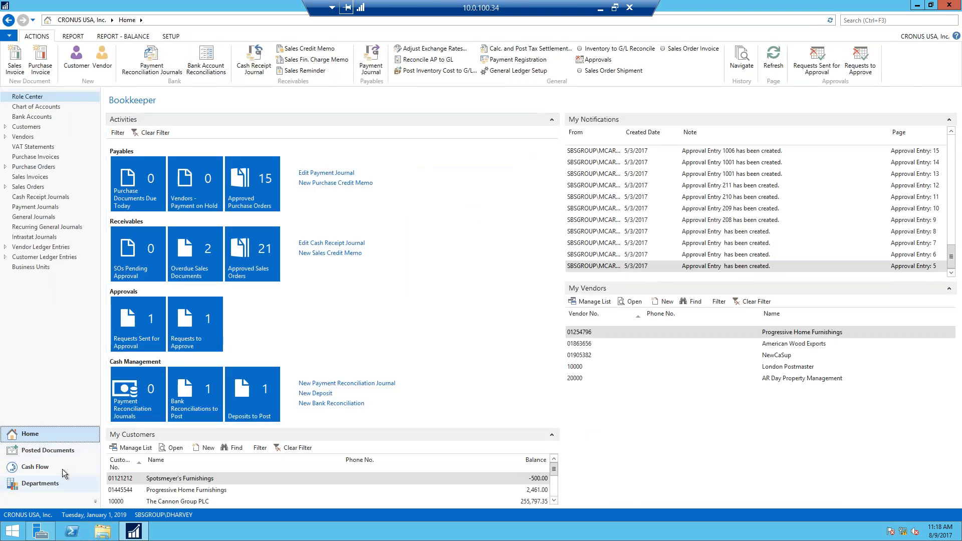
{"action": "left_click", "coordinate": [61, 481]}
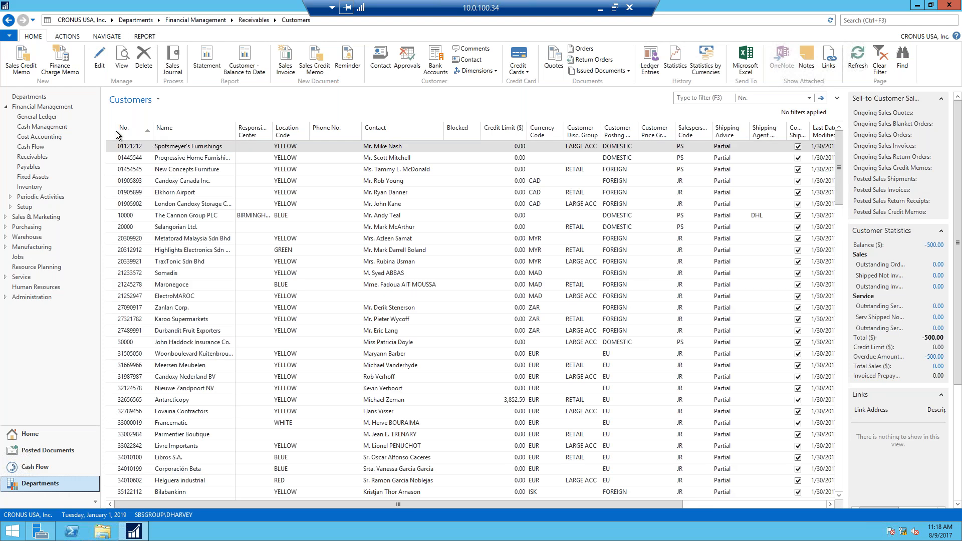
{"action": "left_click", "coordinate": [52, 147]}
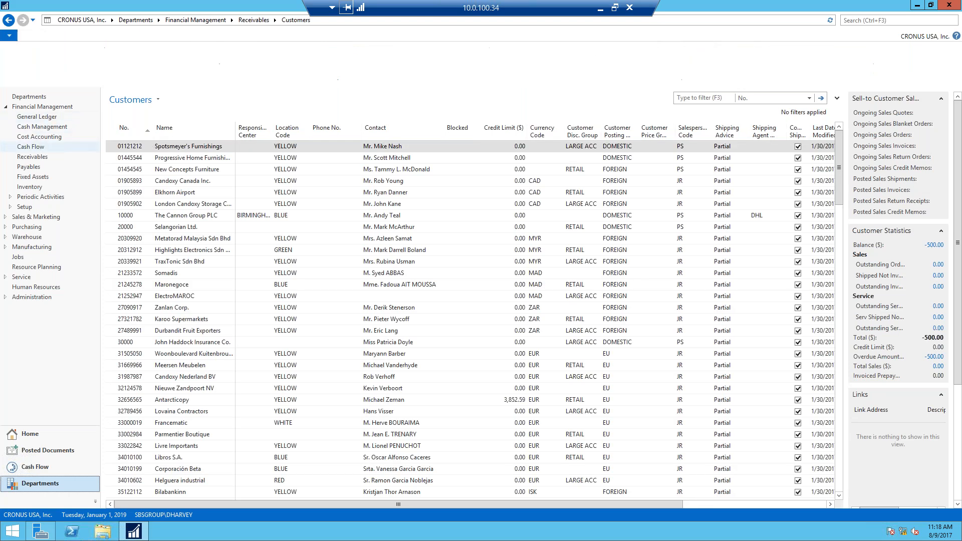
{"action": "left_click", "coordinate": [146, 86]}
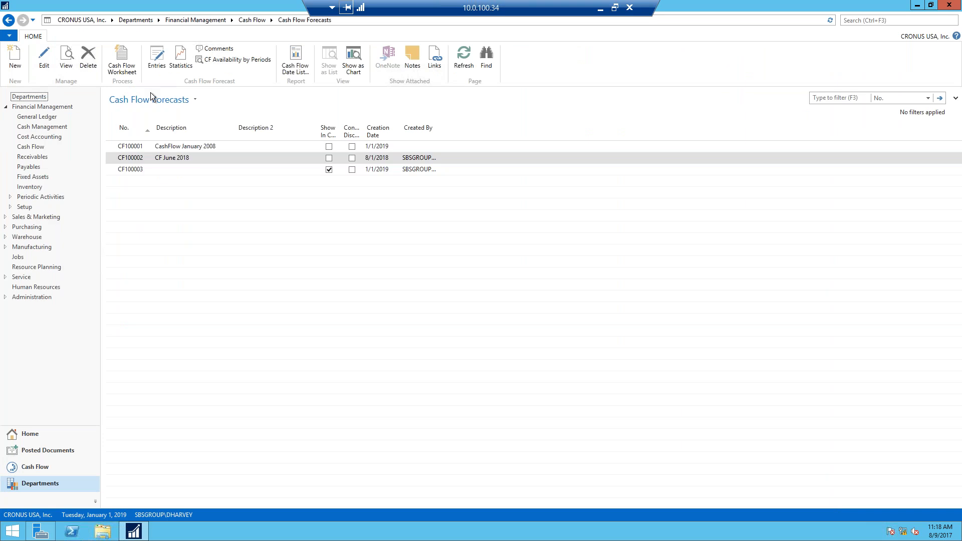
- Open forecast CF100003 for editing and set its description to "CF Jan 2019"
{"action": "left_click", "coordinate": [130, 169]}
{"action": "left_click", "coordinate": [43, 62]}
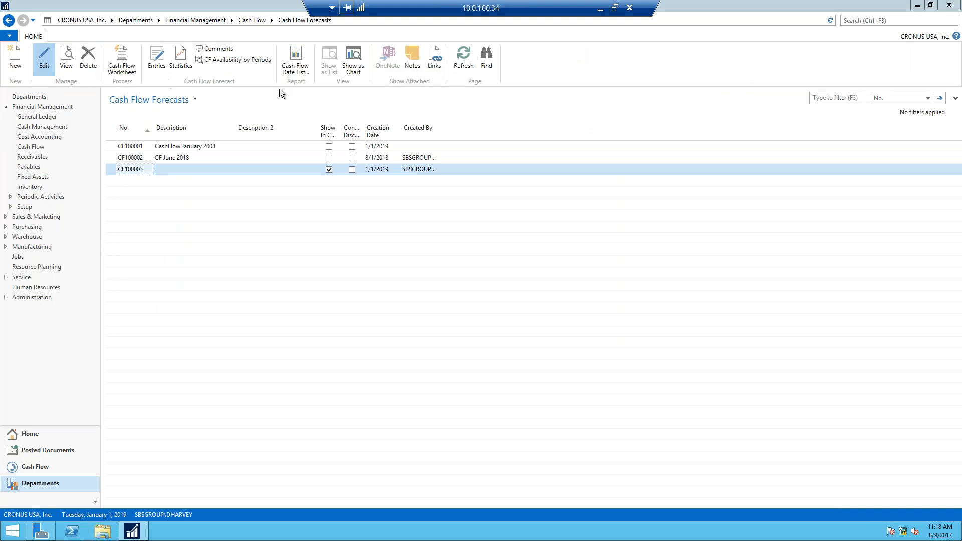
{"action": "left_click", "coordinate": [150, 128]}
{"action": "type", "text": "CF Jan 2019"}
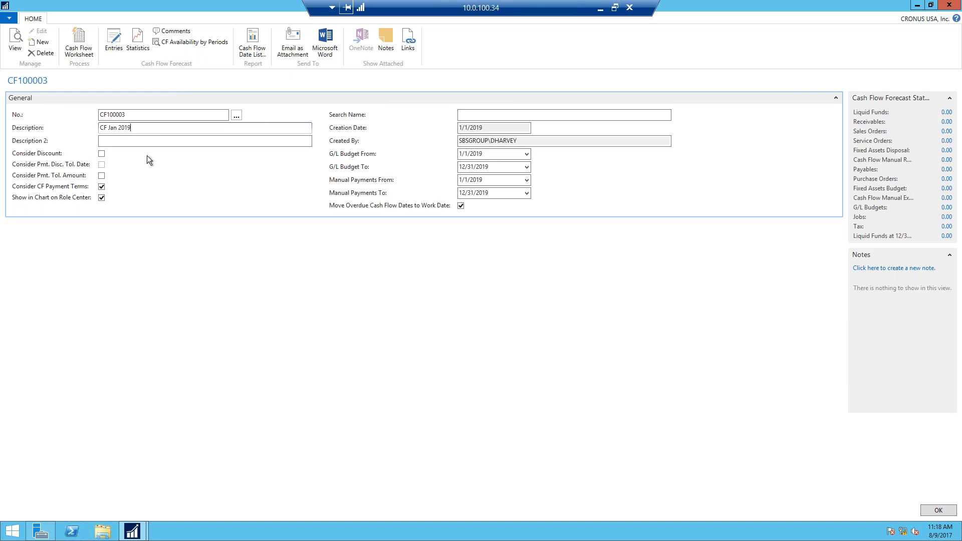
{"action": "key", "text": "Tab"}
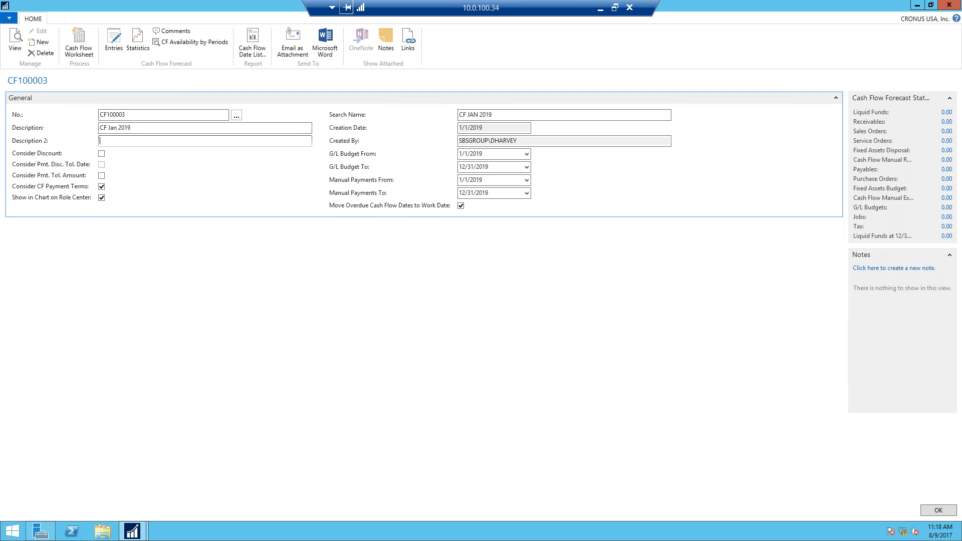
- Open the Cash Flow Worksheet from the forecast, start Suggest Worksheet Lines, and choose CF100003 as the cash flow forecast
{"action": "left_click", "coordinate": [77, 50]}
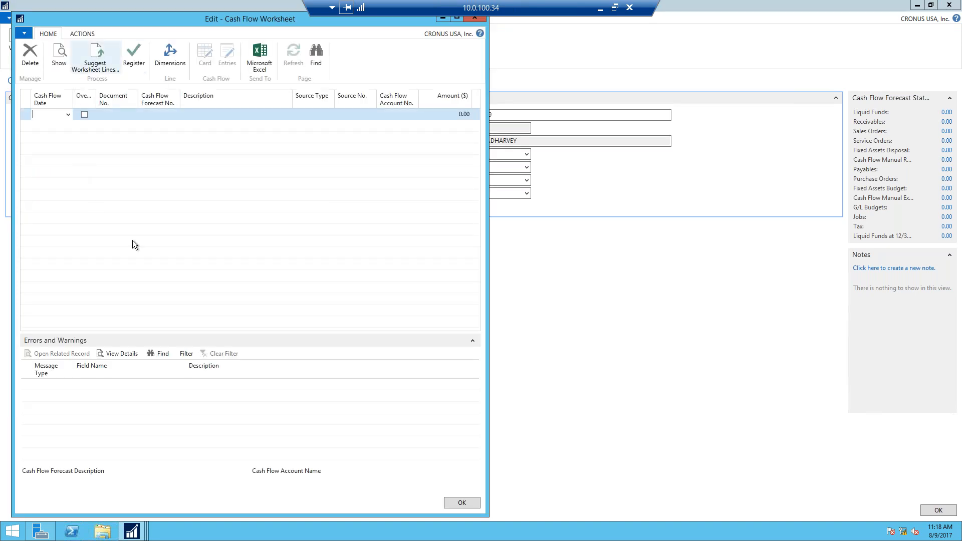
{"action": "left_click_drag", "start_coordinate": [183, 20], "coordinate": [363, 44]}
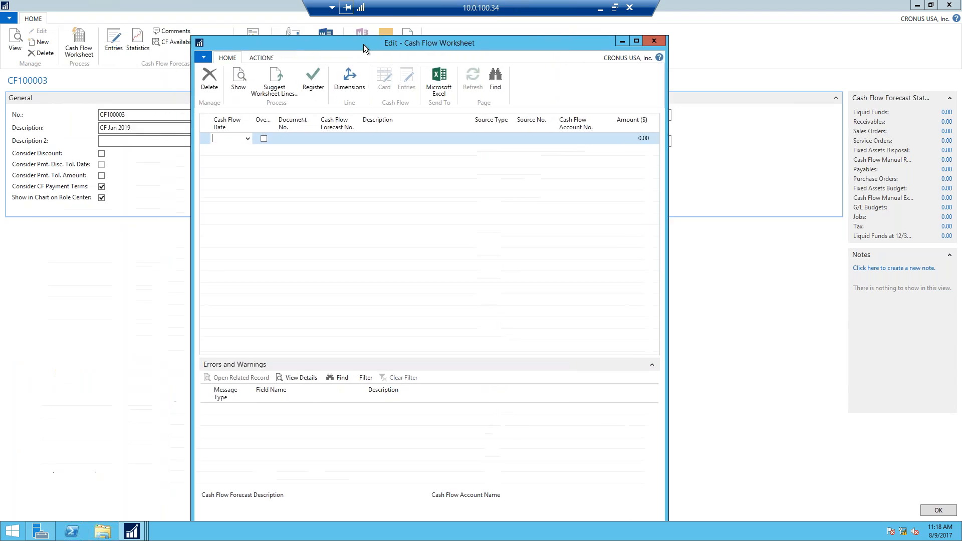
{"action": "left_click", "coordinate": [267, 90]}
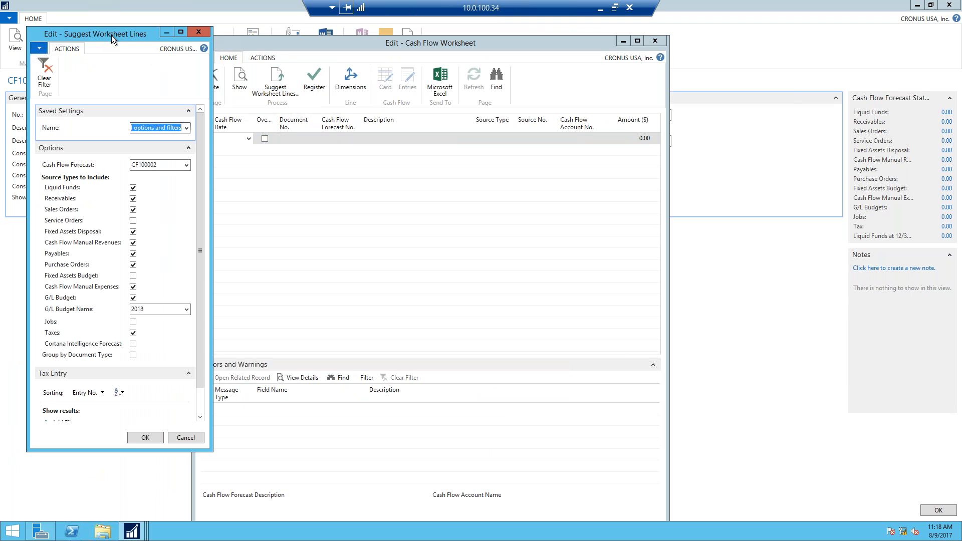
{"action": "left_click_drag", "start_coordinate": [174, 38], "coordinate": [386, 62]}
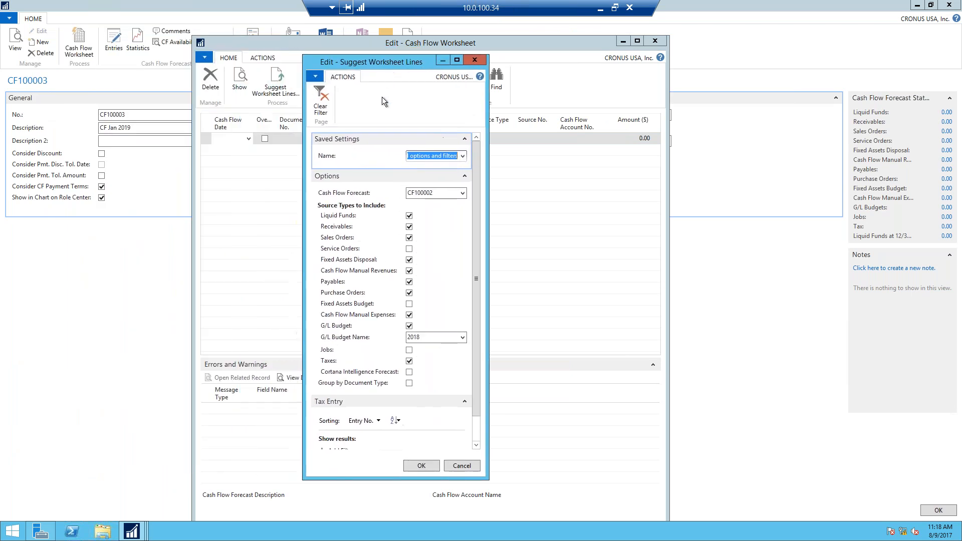
{"action": "left_click", "coordinate": [462, 194]}
{"action": "left_click", "coordinate": [426, 247]}
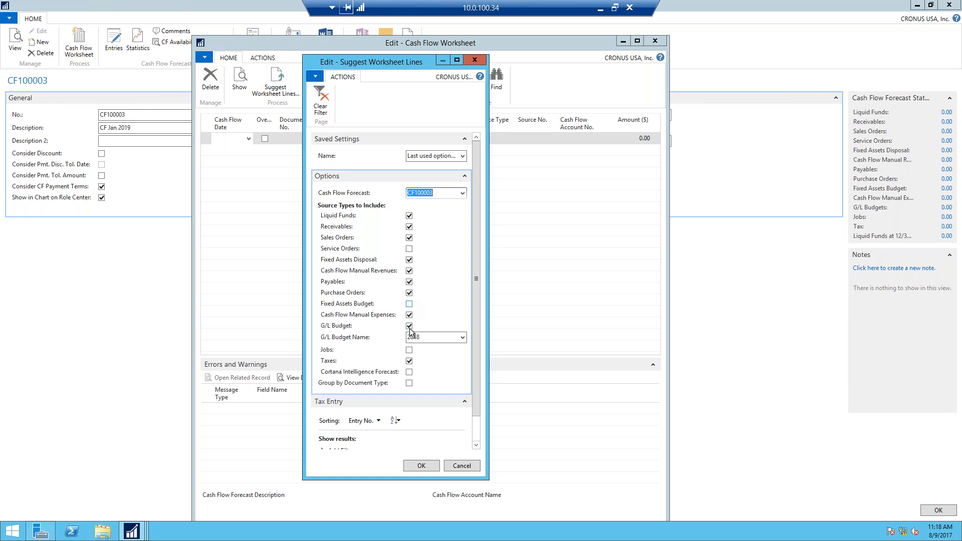
- Set the G/L Budget Name to 2019 and generate the suggested worksheet lines
{"action": "left_click", "coordinate": [429, 337]}
{"action": "key", "text": "BackSpace"}
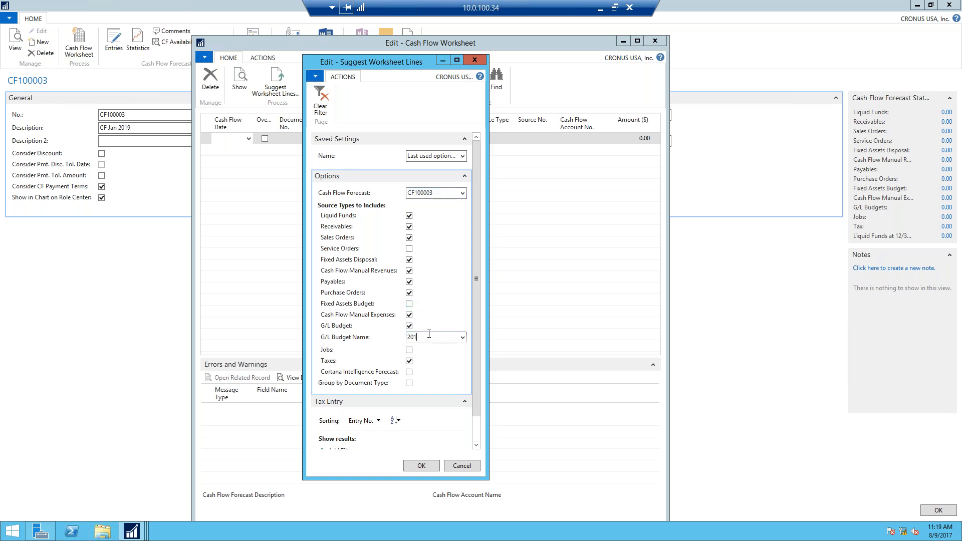
{"action": "type", "text": "9"}
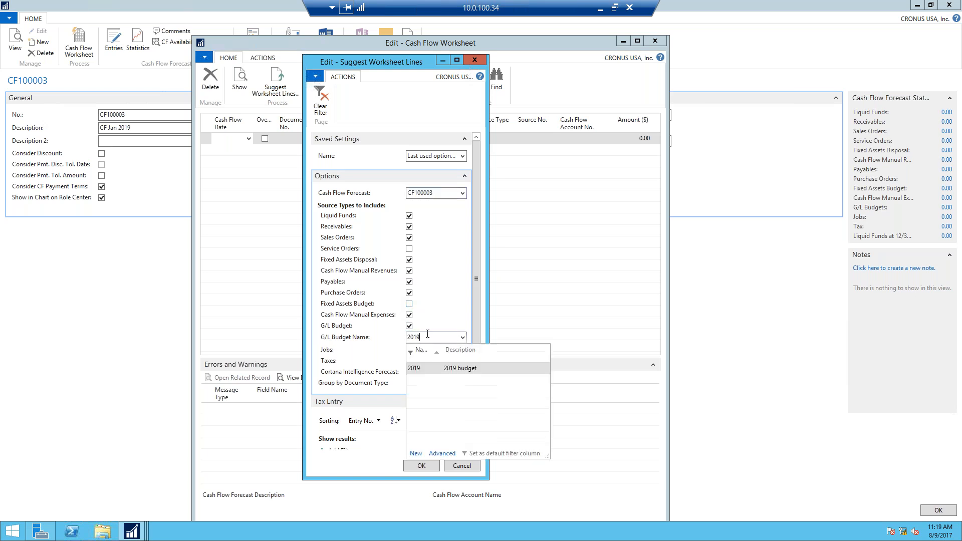
{"action": "left_click", "coordinate": [416, 368]}
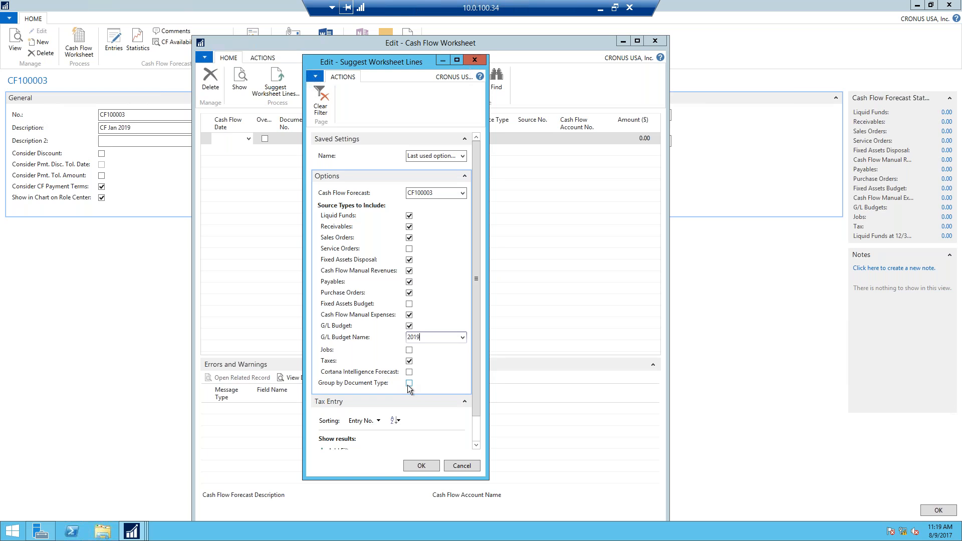
{"action": "left_click", "coordinate": [421, 466]}
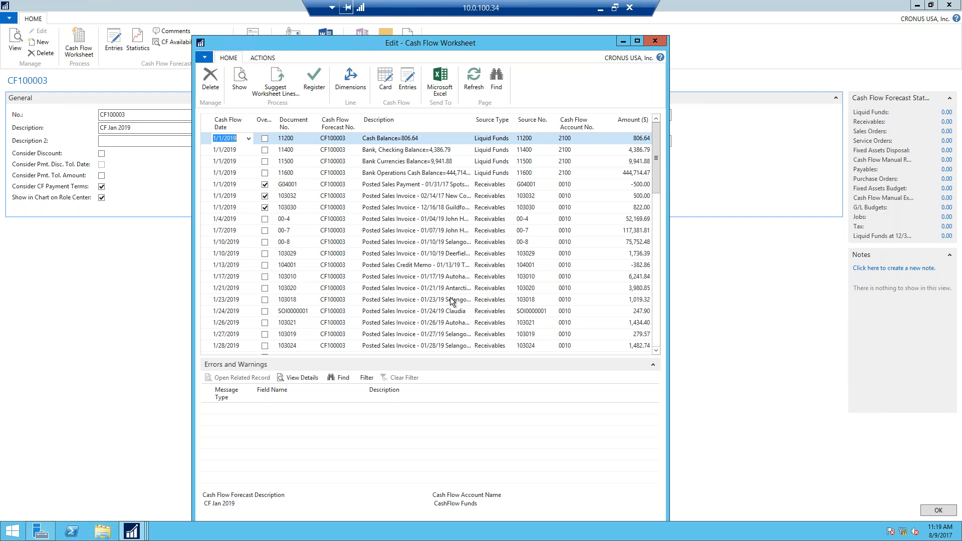
- Maximize the Cash Flow Worksheet and review the suggested lines from the liquid funds down through the January receivables
{"action": "left_click", "coordinate": [637, 41]}
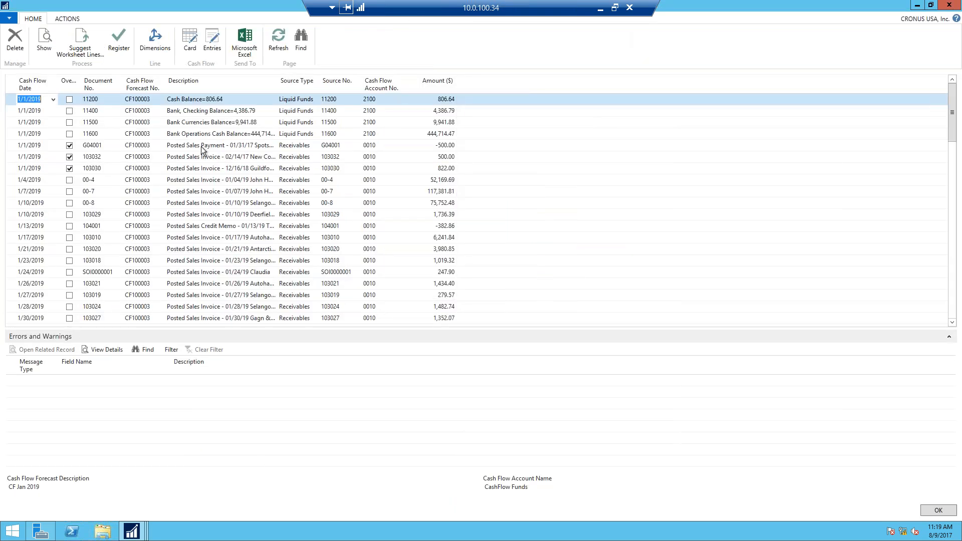
{"action": "left_click", "coordinate": [184, 110]}
{"action": "key", "text": "Down"}
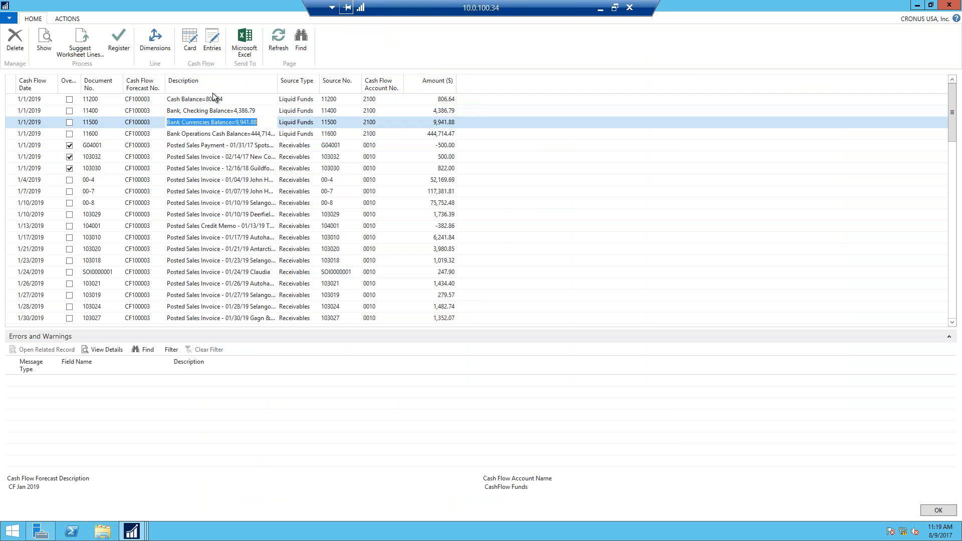
{"action": "key", "text": "Down"}
{"action": "key", "text": "Down"}
{"action": "key", "text": "Down"}
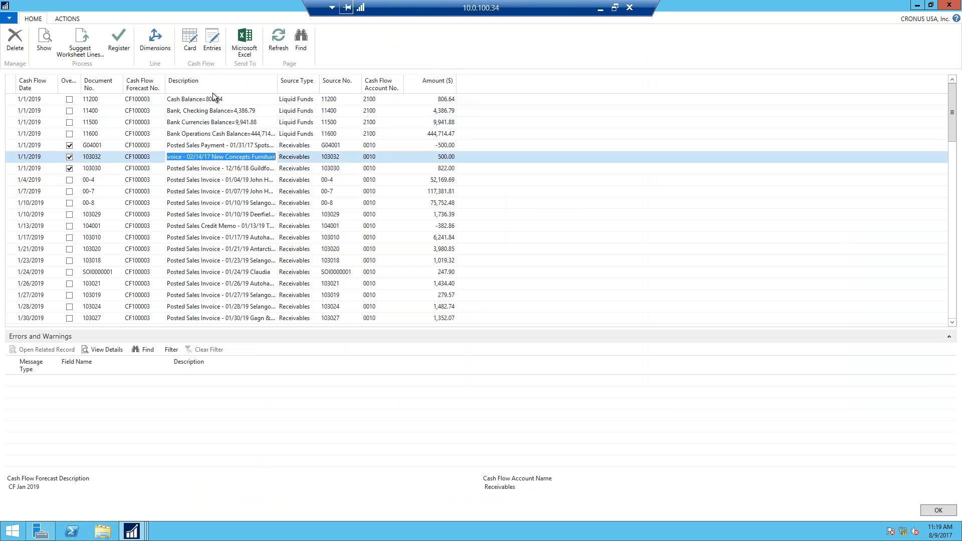
{"action": "key", "text": "Down"}
{"action": "key", "text": "Down"}
{"action": "key", "text": "Down"}
{"action": "key", "text": "Down"}
{"action": "key", "text": "Down"}
{"action": "key", "text": "Down"}
{"action": "key", "text": "Down"}
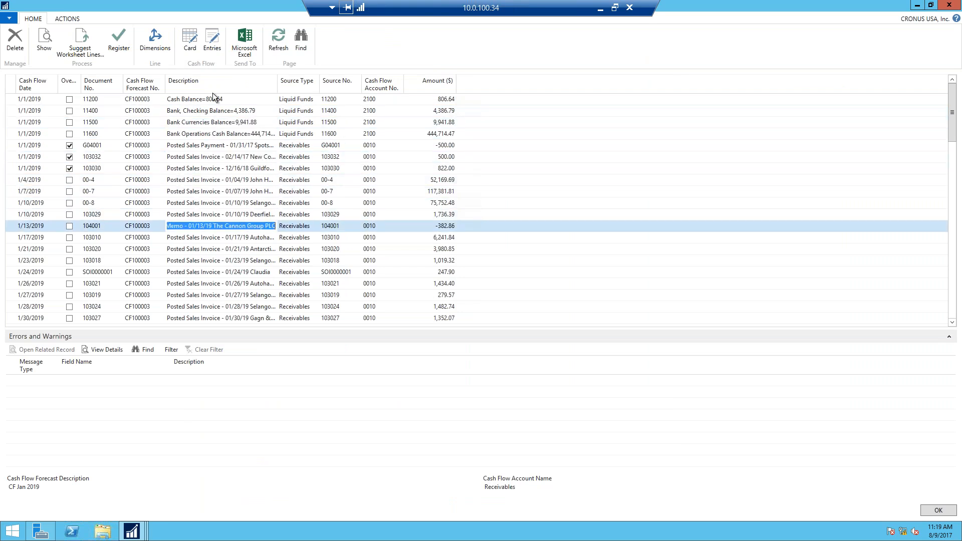
- Review the remaining January 2019 receivables lines in the Cash Flow Worksheet, including the overdue markings, down to document 103003
{"action": "key", "text": "Down"}
{"action": "key", "text": "Down"}
{"action": "key", "text": "Down"}
{"action": "key", "text": "Down"}
{"action": "key", "text": "Down"}
{"action": "key", "text": "Down"}
{"action": "key", "text": "Down"}
{"action": "key", "text": "Down"}
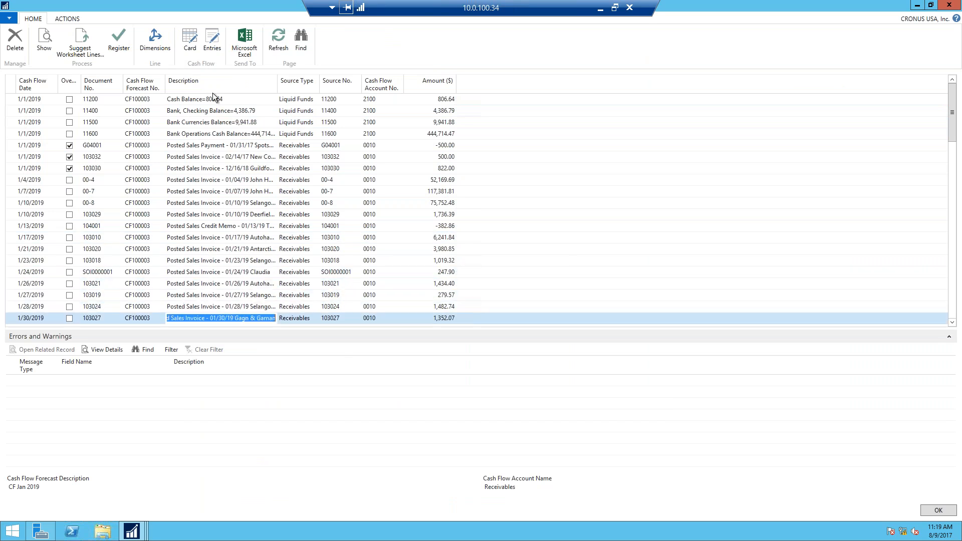
{"action": "key", "text": "Down"}
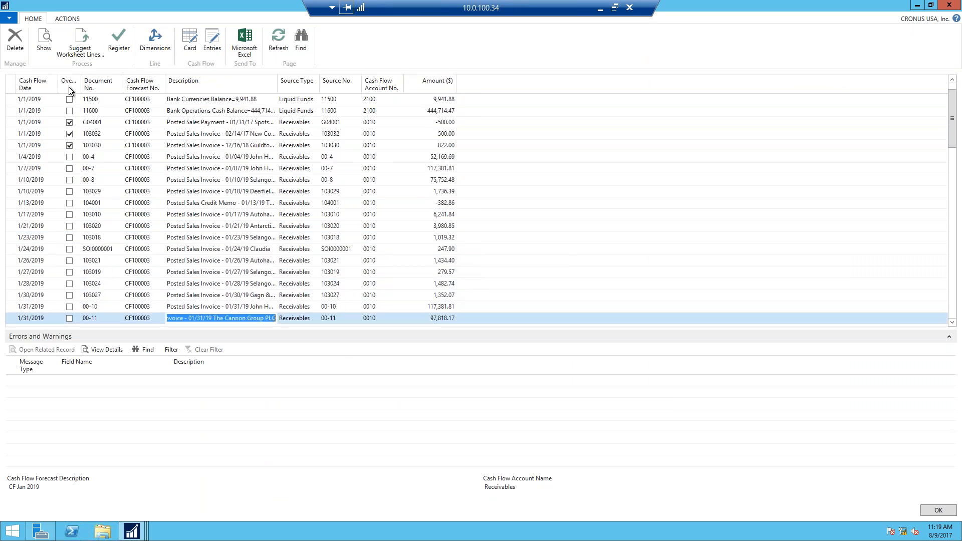
{"action": "key", "text": "Down"}
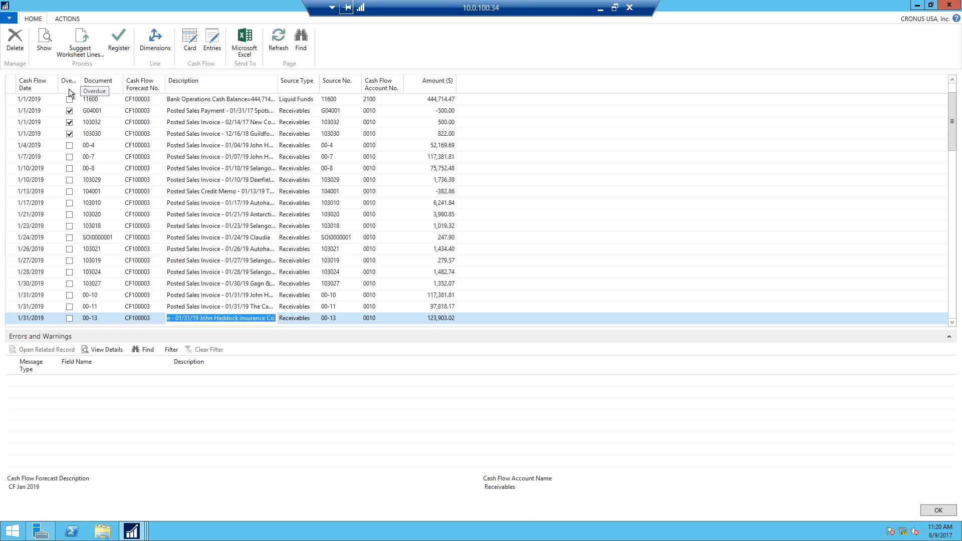
{"action": "key", "text": "Down"}
{"action": "key", "text": "Down"}
{"action": "key", "text": "Down"}
{"action": "key", "text": "Down"}
{"action": "key", "text": "Down"}
{"action": "key", "text": "Down"}
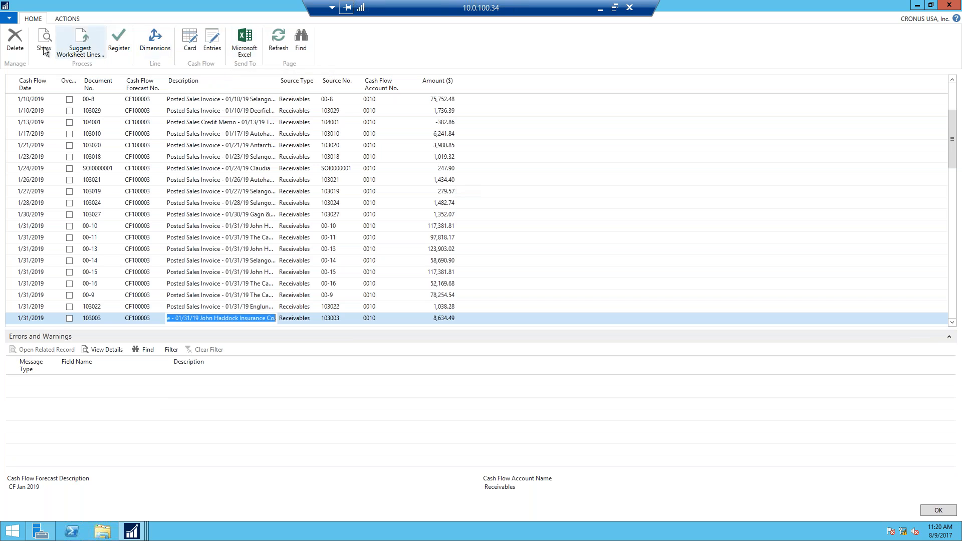
- Register the suggested worksheet lines for CF100003 and close the Cash Flow Worksheet
{"action": "left_click", "coordinate": [118, 42]}
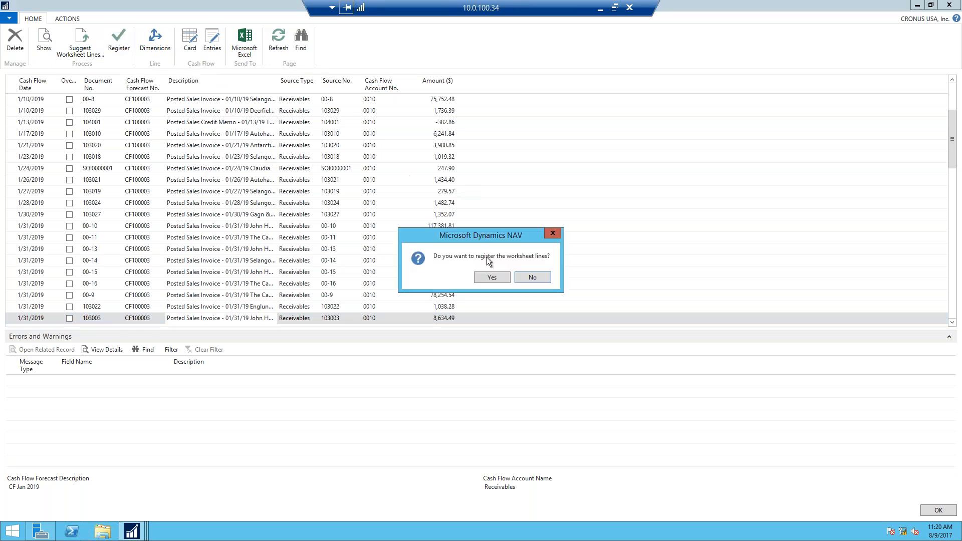
{"action": "left_click", "coordinate": [487, 278]}
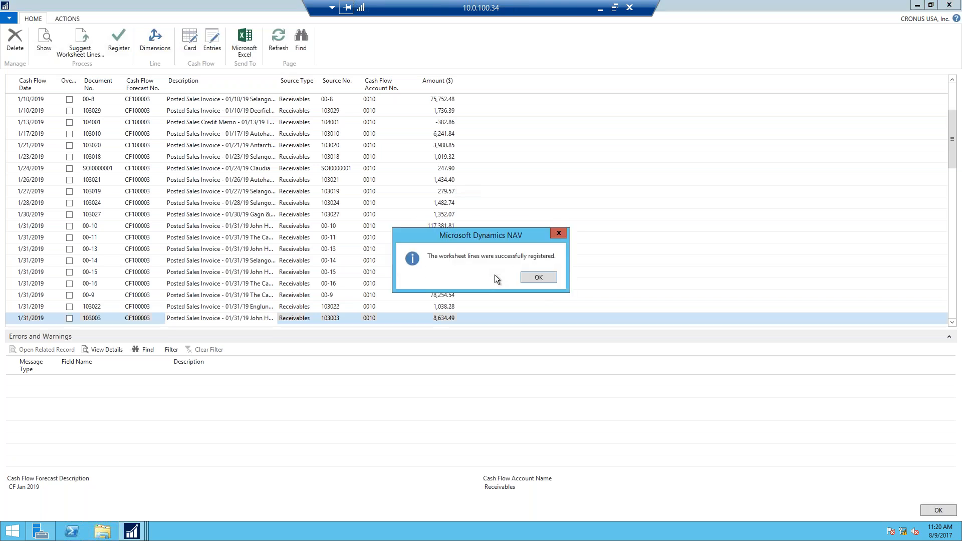
{"action": "left_click", "coordinate": [542, 279]}
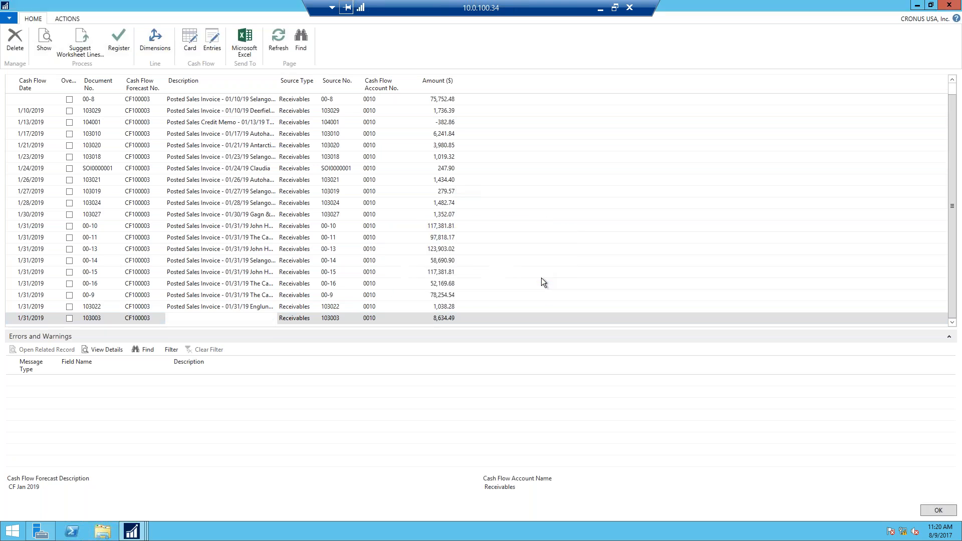
{"action": "left_click", "coordinate": [939, 509]}
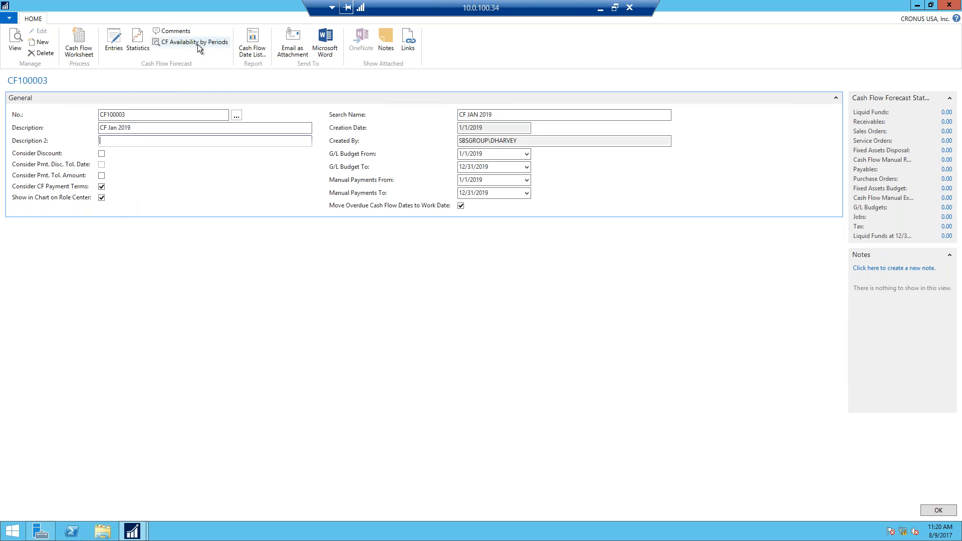
- Check the Cash Flow Forecast Statistics for CF100003, drilling down into the entries behind Receivables and Sales Orders
{"action": "left_click", "coordinate": [137, 41]}
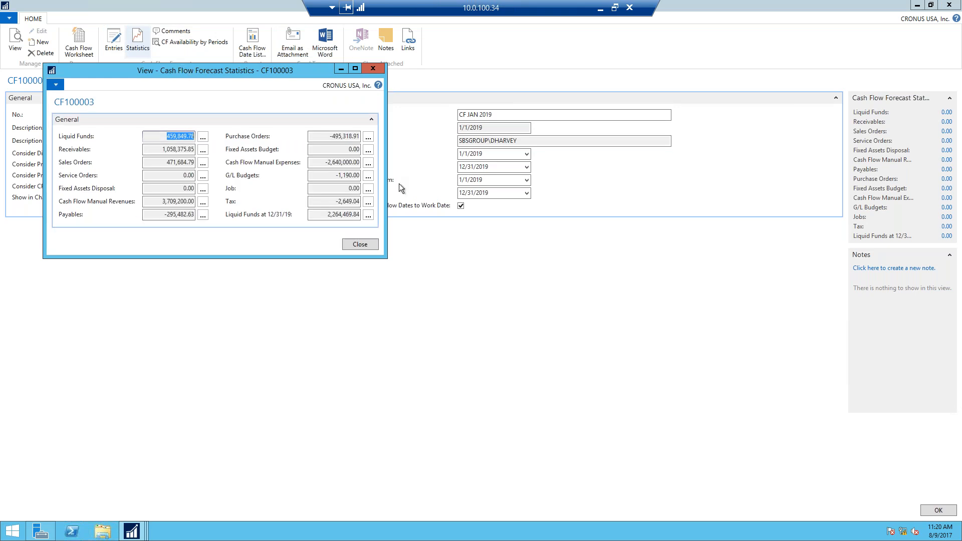
{"action": "left_click_drag", "start_coordinate": [387, 260], "coordinate": [524, 318]}
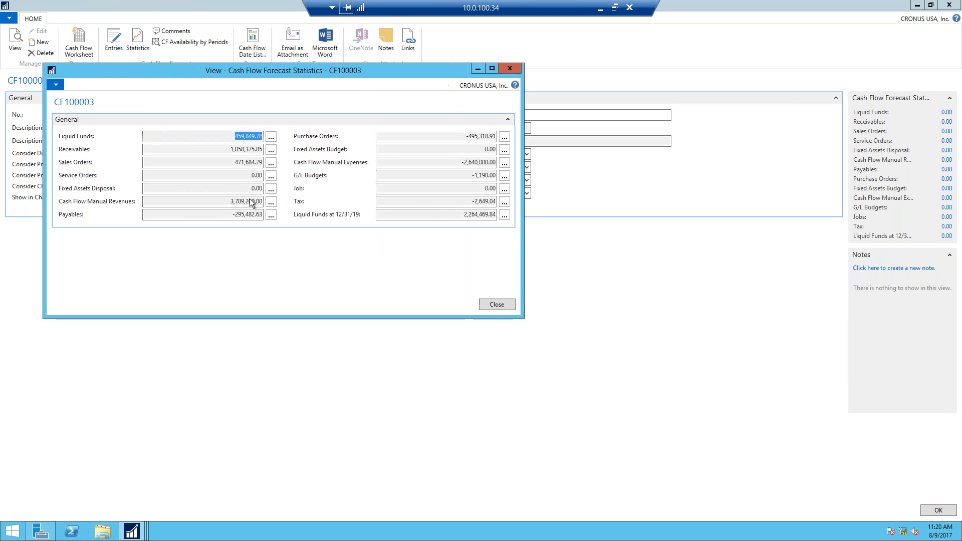
{"action": "left_click", "coordinate": [271, 150]}
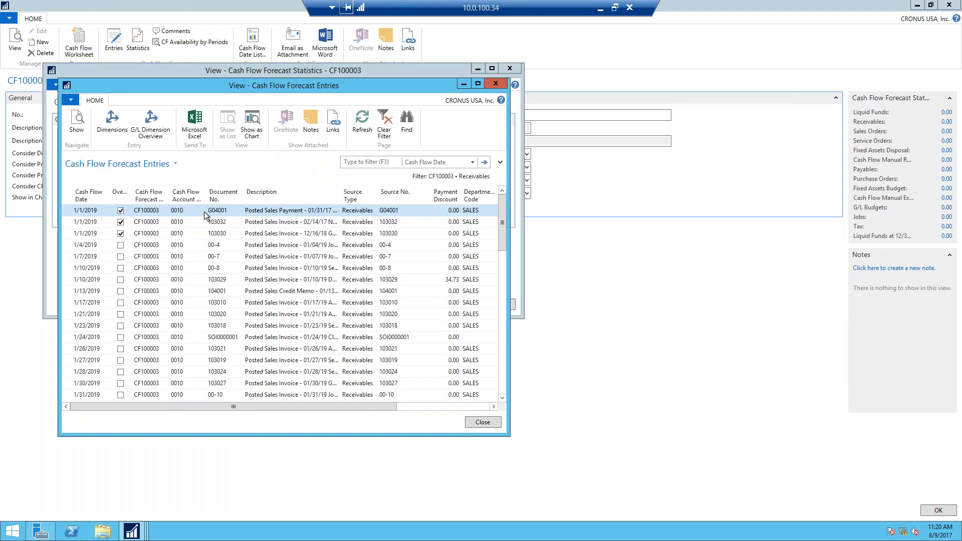
{"action": "left_click", "coordinate": [494, 83]}
{"action": "left_click", "coordinate": [274, 164]}
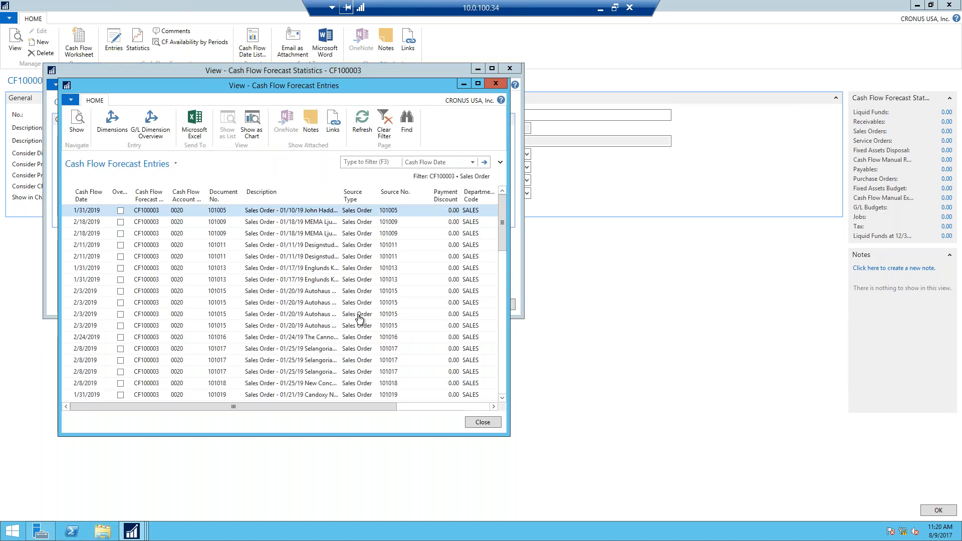
{"action": "left_click", "coordinate": [497, 84]}
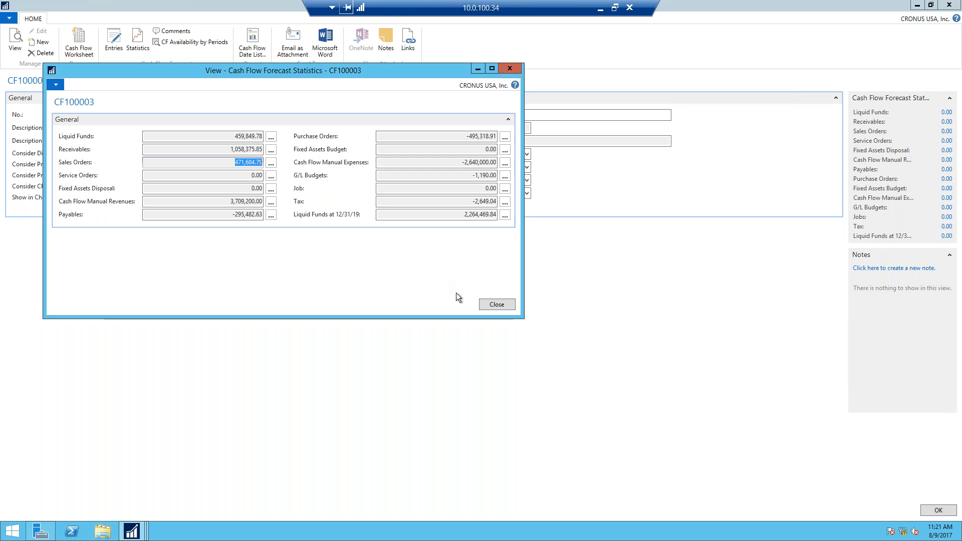
{"action": "left_click", "coordinate": [491, 306]}
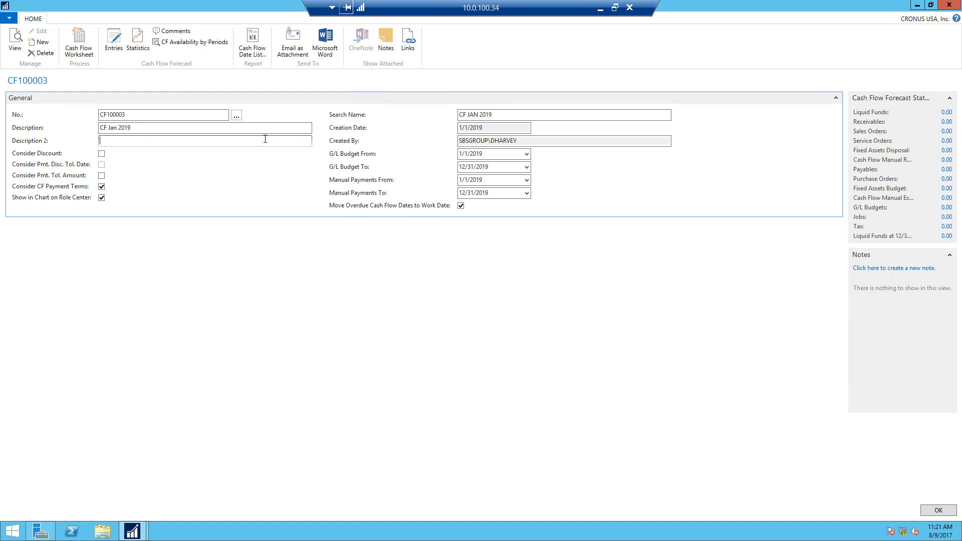
- Open CF Availability by Periods for CF100003 and examine the monthly amounts from January to December 2019
{"action": "left_click", "coordinate": [167, 41]}
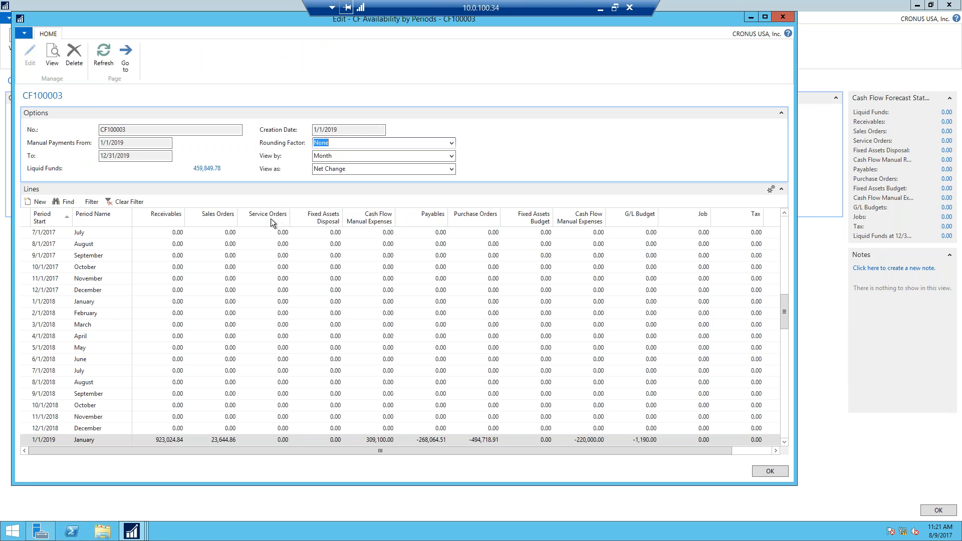
{"action": "scroll", "coordinate": [173, 259], "scroll_direction": "down", "scroll_amount": 5}
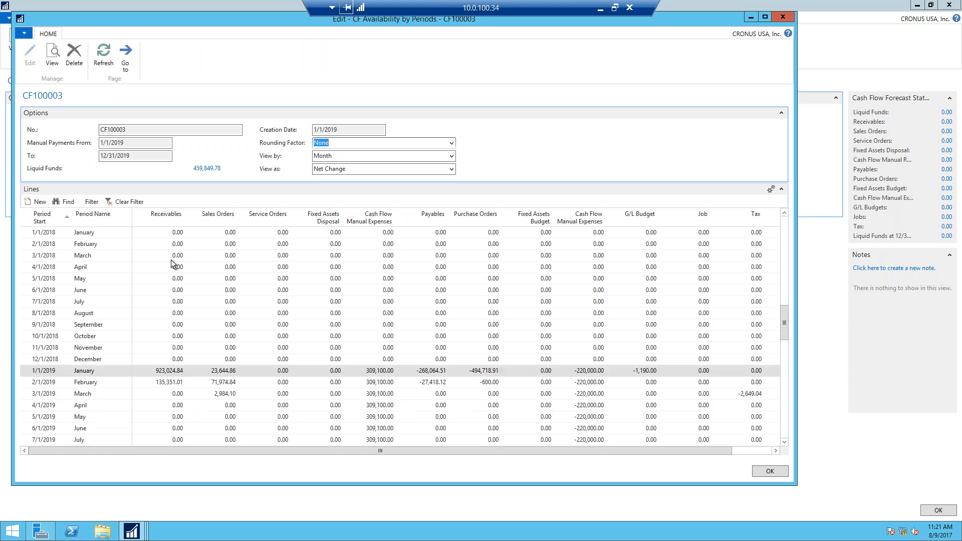
{"action": "scroll", "coordinate": [171, 260], "scroll_direction": "up", "scroll_amount": 5}
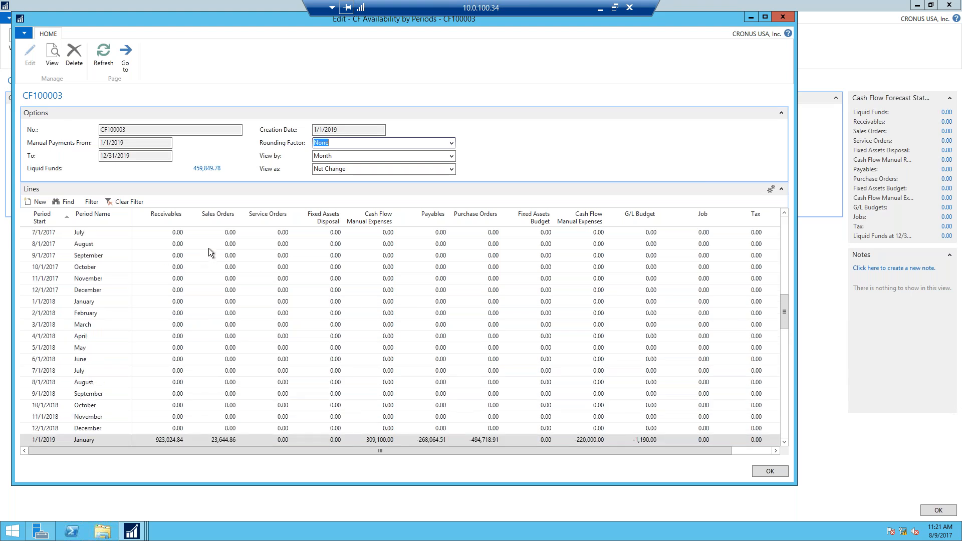
{"action": "scroll", "coordinate": [208, 250], "scroll_direction": "up", "scroll_amount": 1}
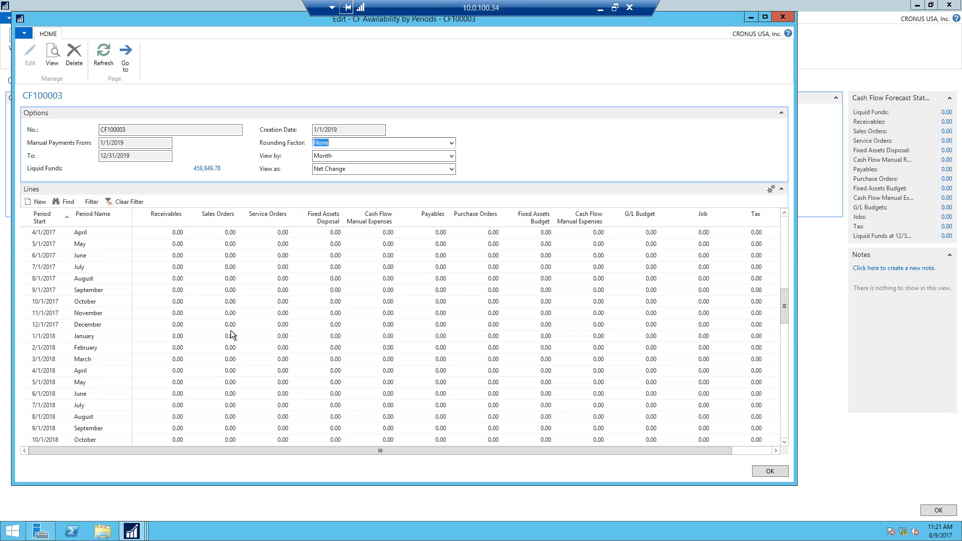
{"action": "scroll", "coordinate": [463, 377], "scroll_direction": "down", "scroll_amount": 3}
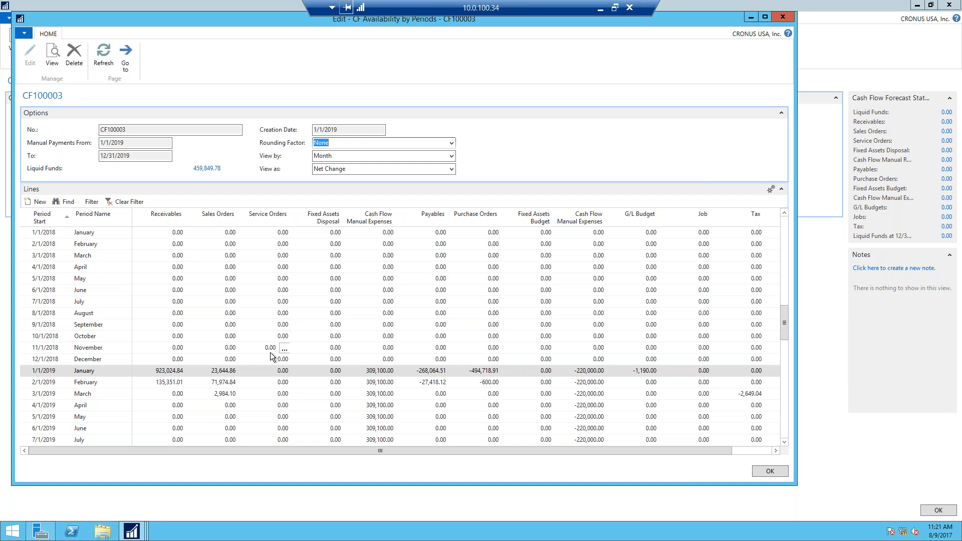
{"action": "scroll", "coordinate": [263, 306], "scroll_direction": "down", "scroll_amount": 2}
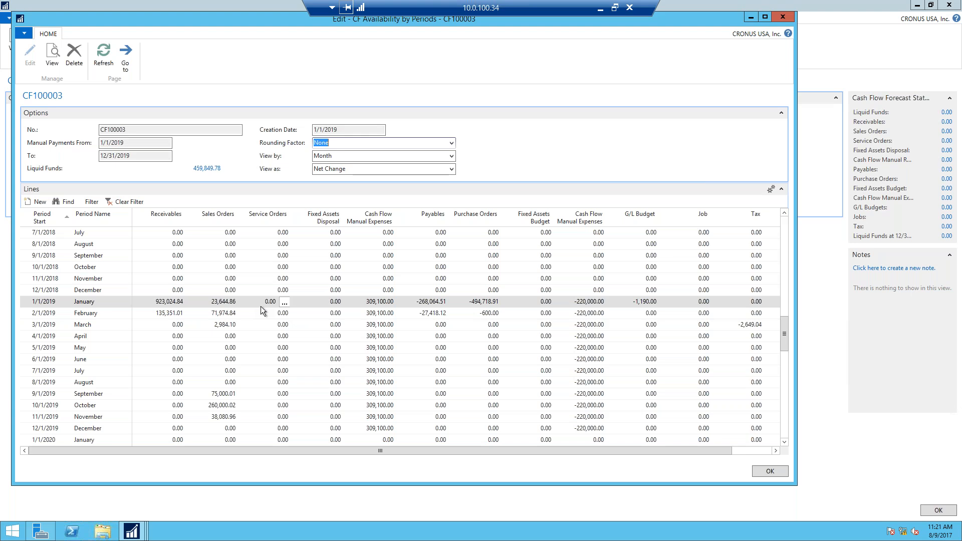
{"action": "scroll", "coordinate": [252, 306], "scroll_direction": "down", "scroll_amount": 1}
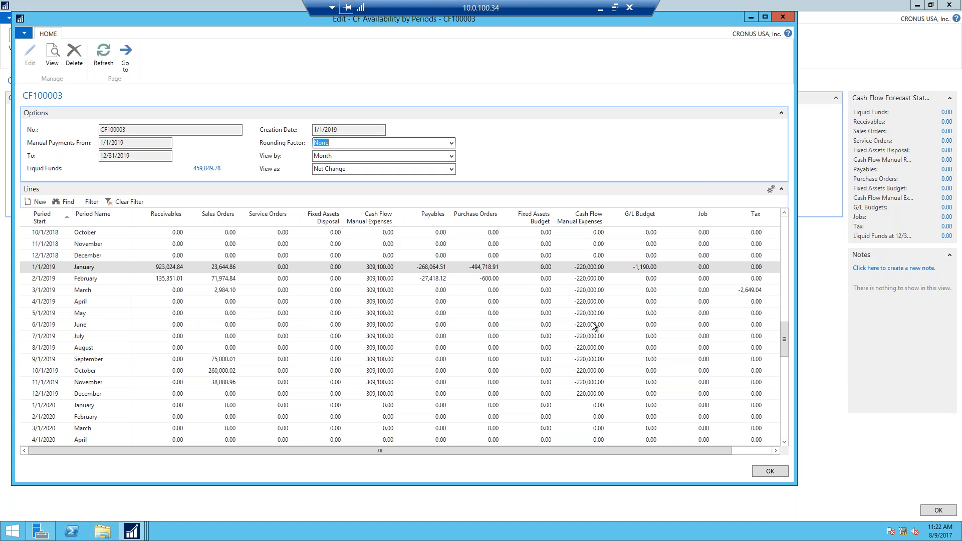
- Drill down into the January 2019 cash flow manual revenue entries and check their amounts
{"action": "left_click", "coordinate": [389, 267]}
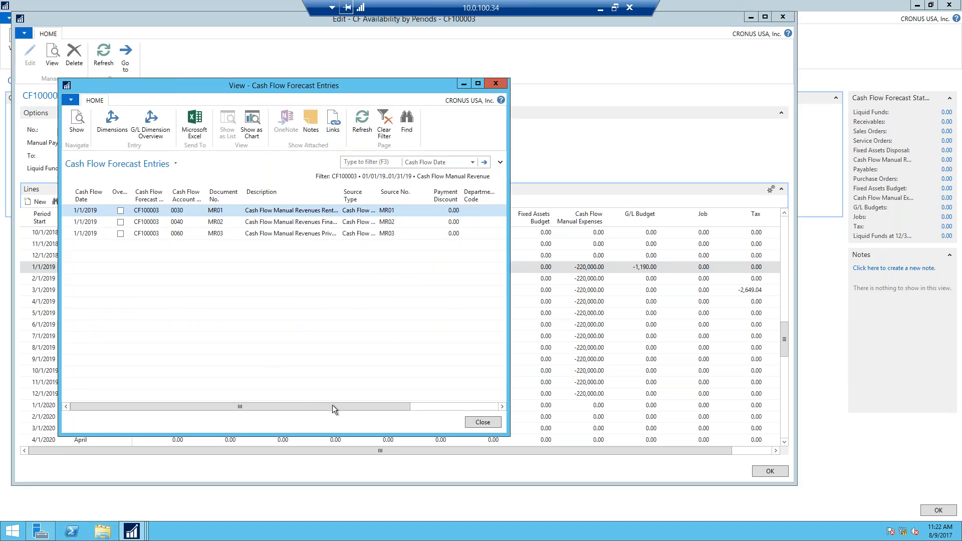
{"action": "left_click_drag", "start_coordinate": [332, 405], "coordinate": [431, 411]}
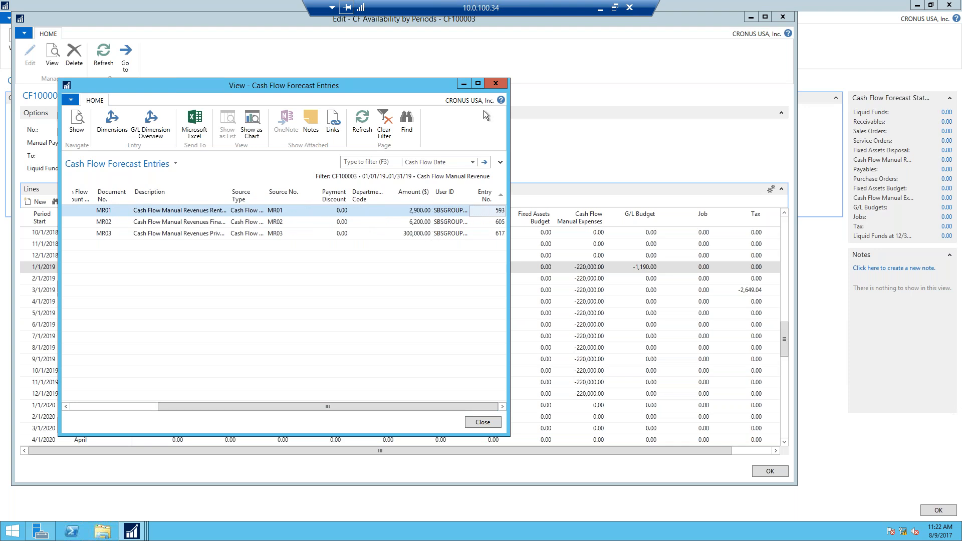
{"action": "left_click", "coordinate": [497, 84]}
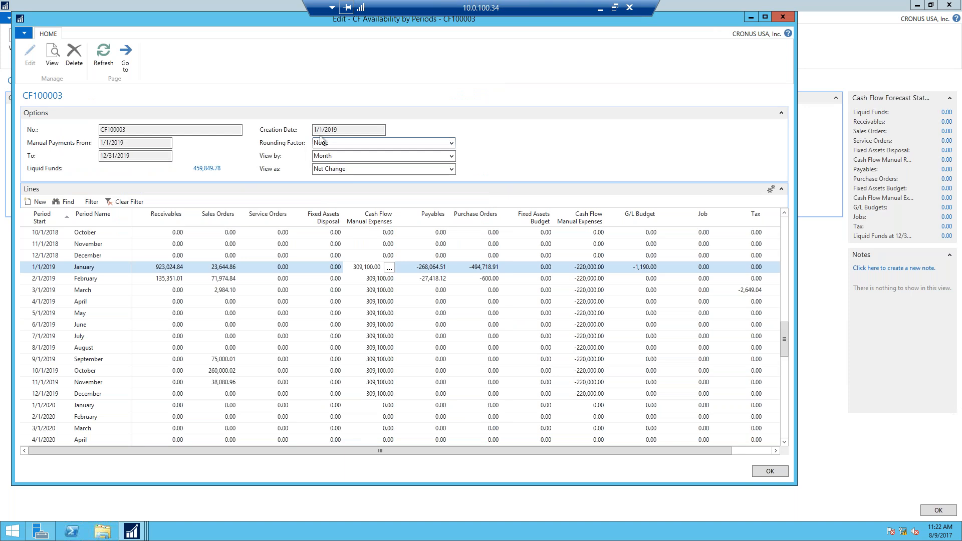
- Set the availability lines to View by Week and select the Receivables amount for the week starting 12/31/2018
{"action": "left_click", "coordinate": [451, 155]}
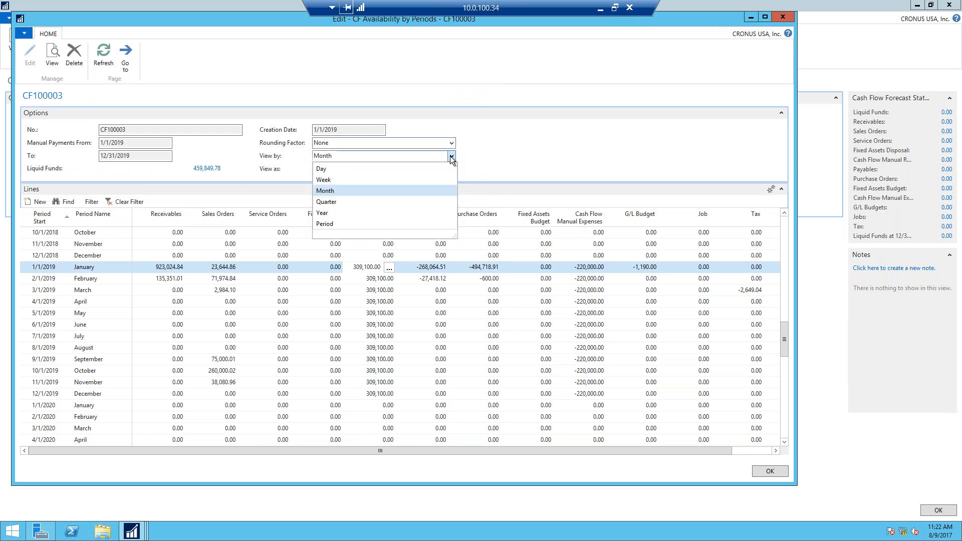
{"action": "left_click", "coordinate": [331, 179]}
{"action": "left_click", "coordinate": [245, 289]}
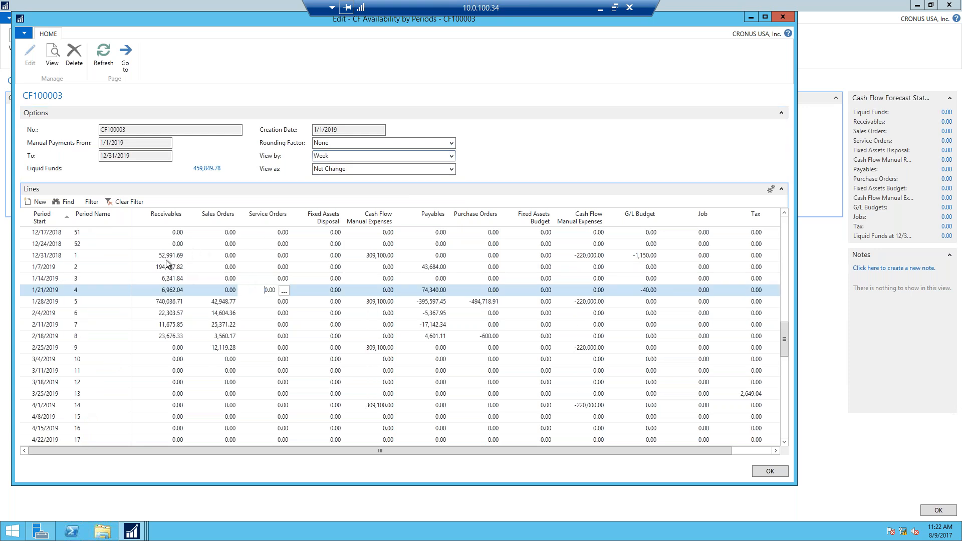
{"action": "left_click", "coordinate": [151, 256]}
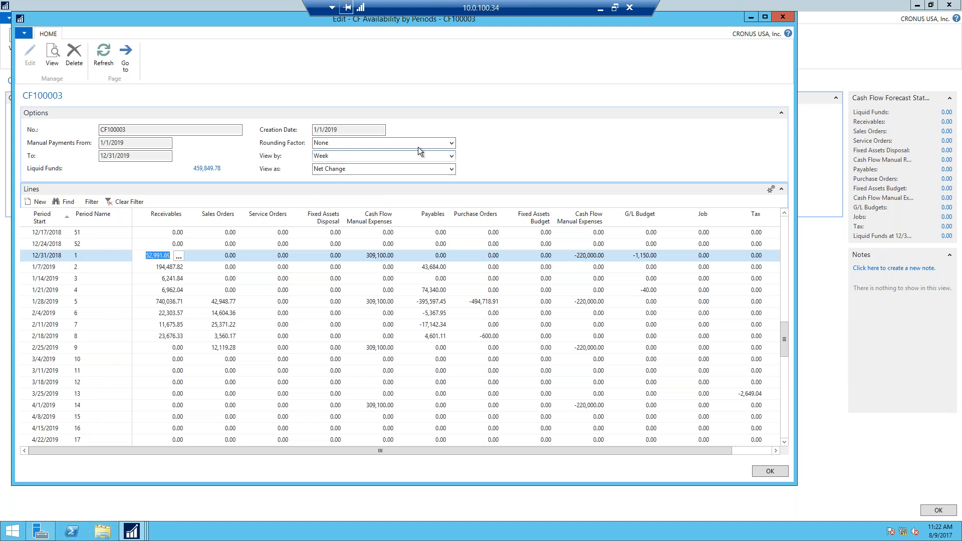
- Look at the availability lines by Day, and set View by back to Week
{"action": "left_click", "coordinate": [324, 155]}
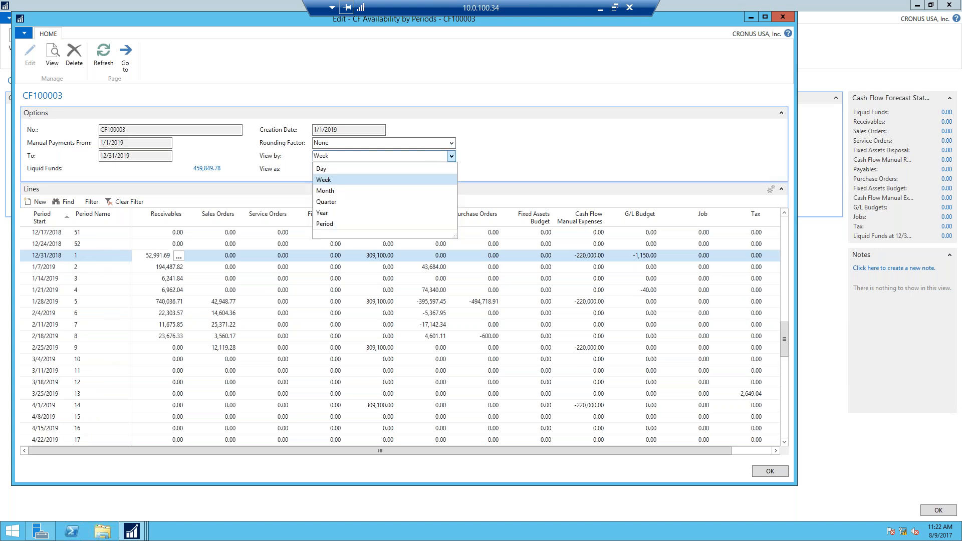
{"action": "left_click", "coordinate": [330, 170]}
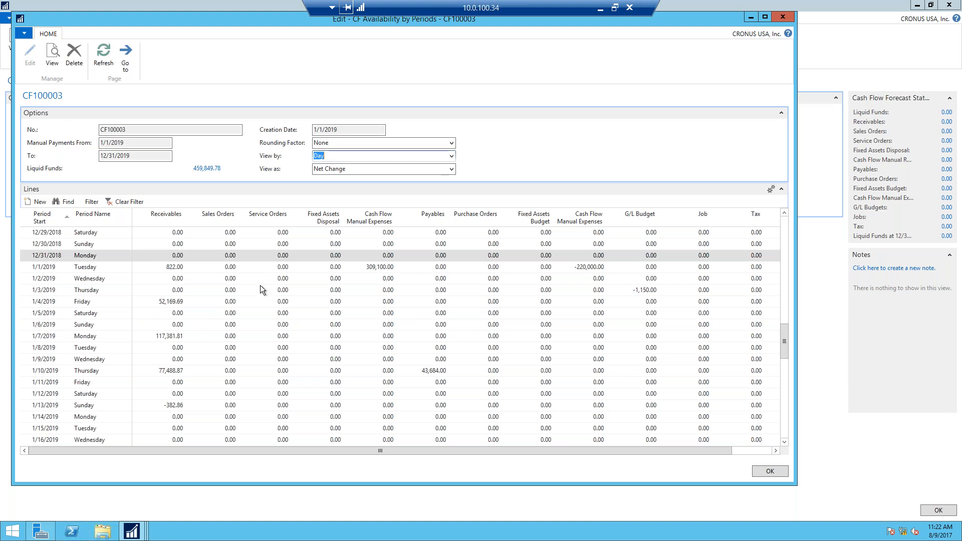
{"action": "scroll", "coordinate": [186, 303], "scroll_direction": "down", "scroll_amount": 1}
{"action": "left_click", "coordinate": [451, 157]}
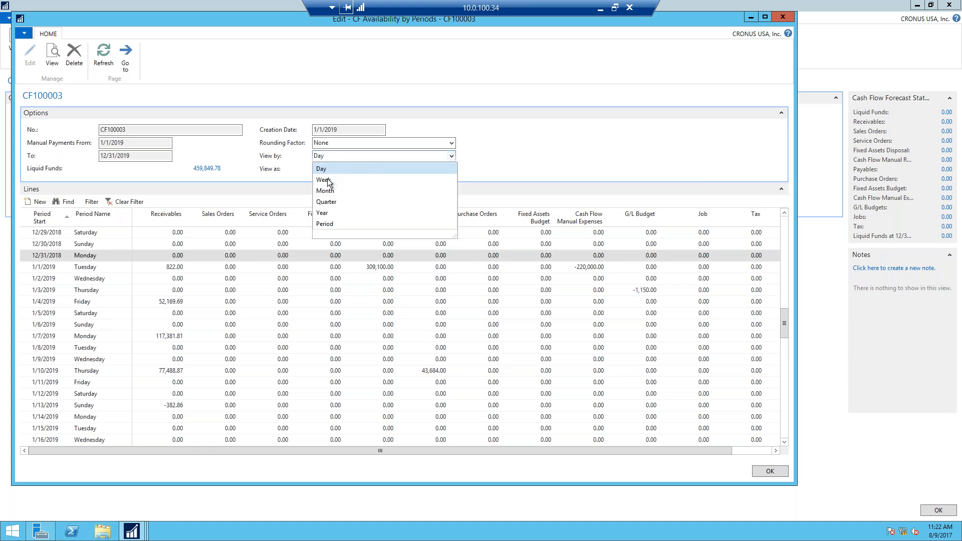
{"action": "left_click", "coordinate": [331, 181]}
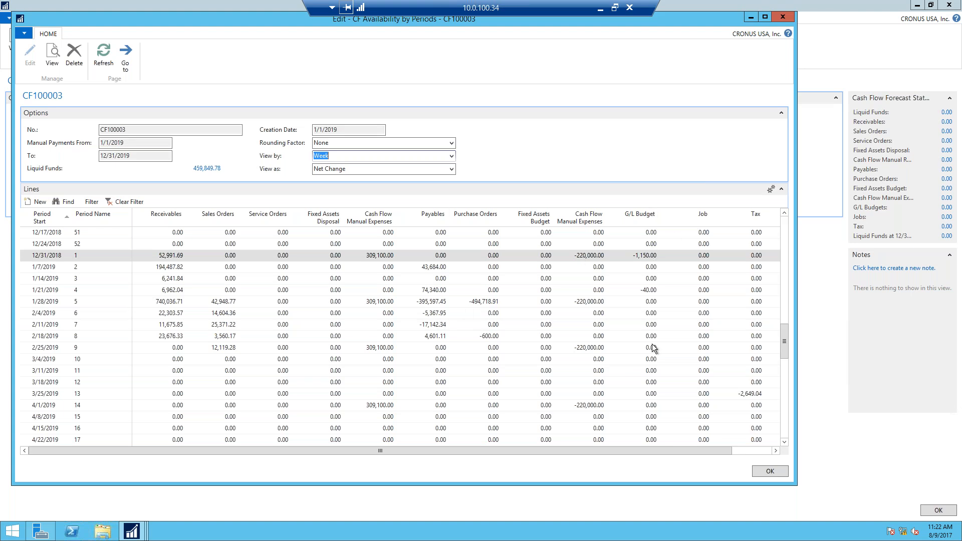
- Widen the CF Availability by Periods window to include the Total column and examine the amounts for the week starting 1/28/2019
{"action": "left_click_drag", "start_coordinate": [782, 444], "coordinate": [793, 444]}
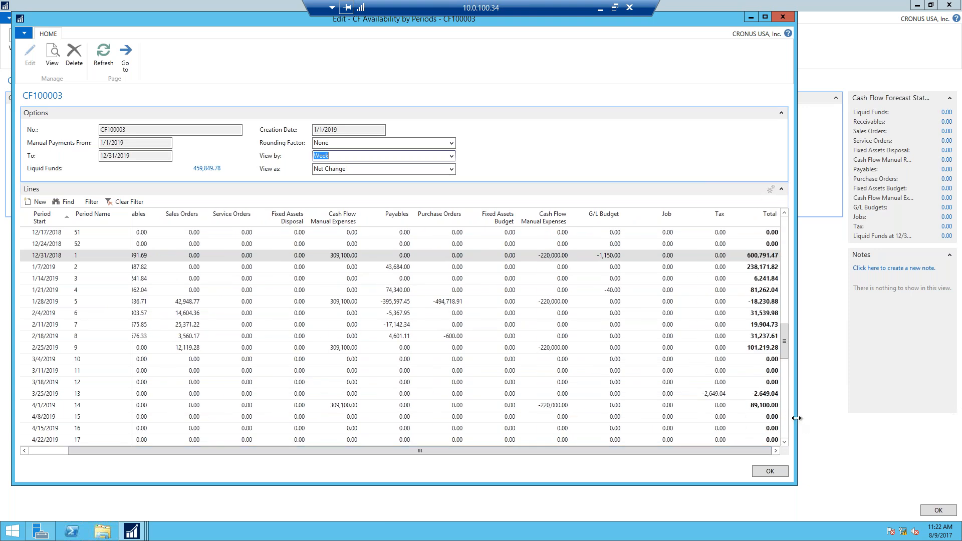
{"action": "left_click_drag", "start_coordinate": [797, 421], "coordinate": [949, 425]}
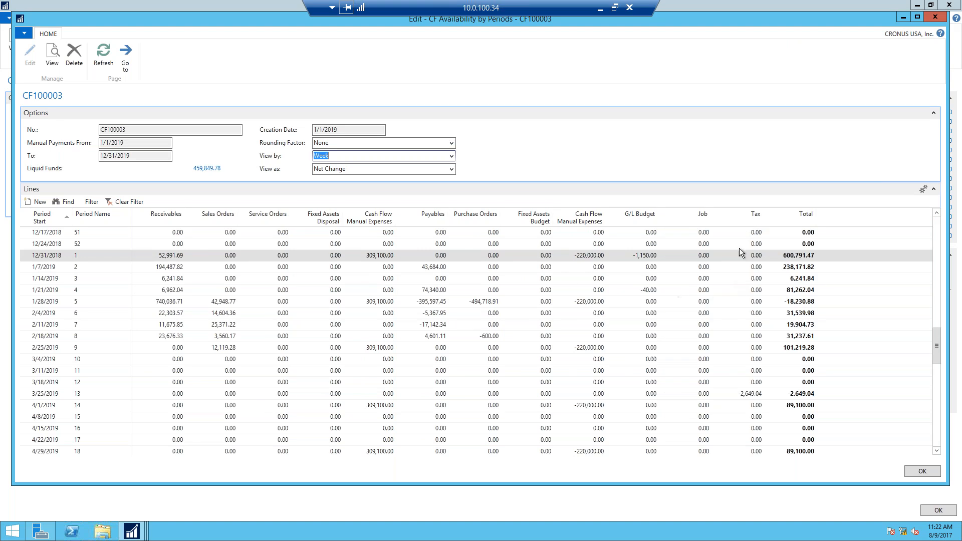
{"action": "left_click", "coordinate": [383, 303]}
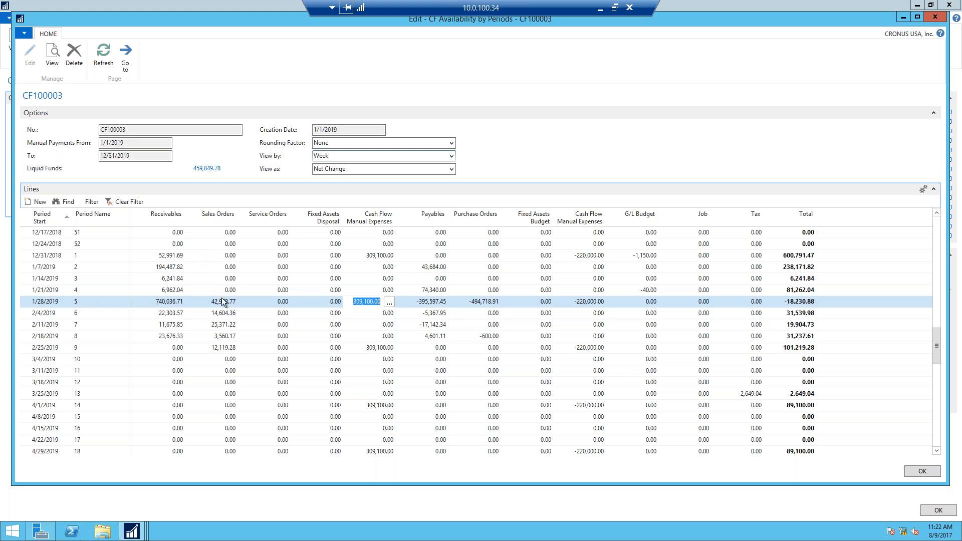
{"action": "mouse_move", "coordinate": [221, 351]}
{"action": "left_click", "coordinate": [219, 302]}
{"action": "left_click", "coordinate": [181, 302]}
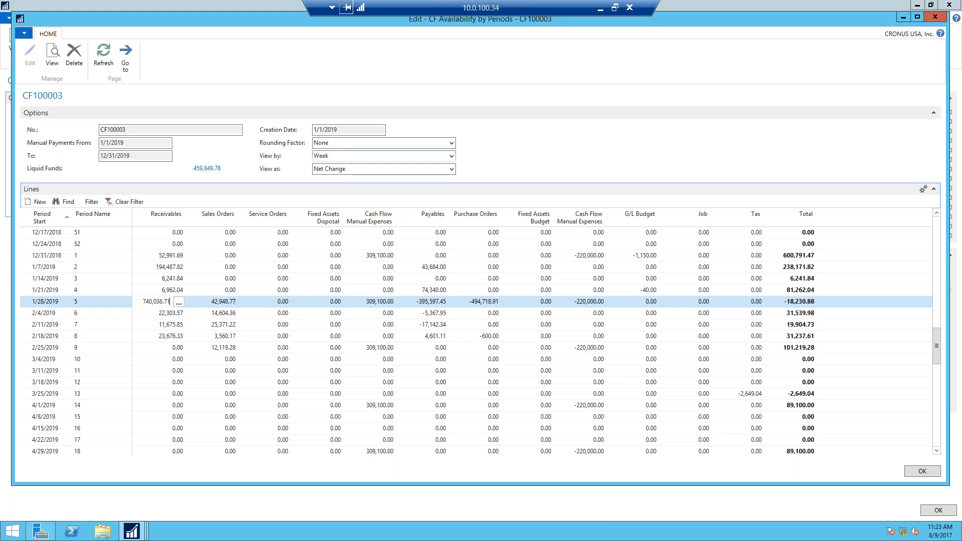
- Drill down into the Receivables forecast entries for the week starting 1/28/2019, and return to the Cash Flow Forecasts list
{"action": "left_click", "coordinate": [179, 302]}
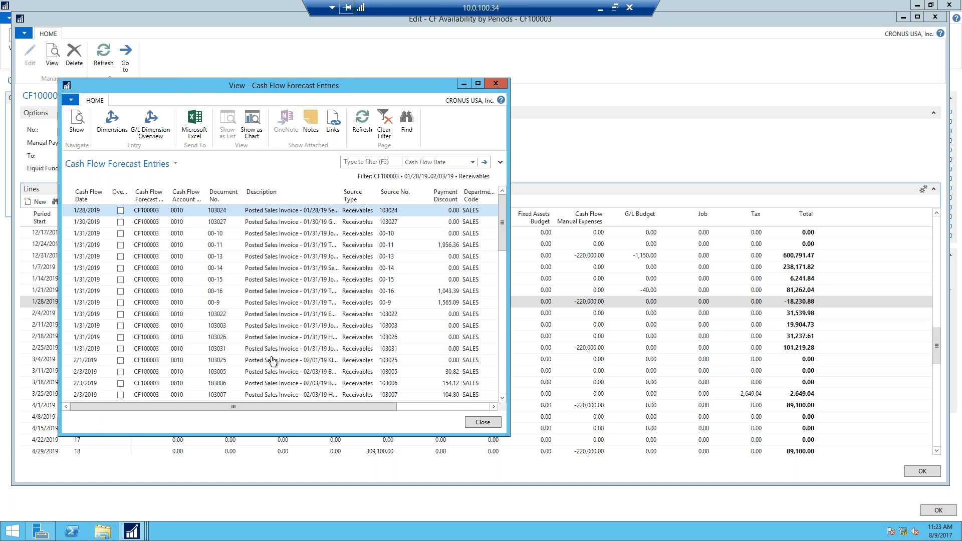
{"action": "left_click", "coordinate": [500, 87]}
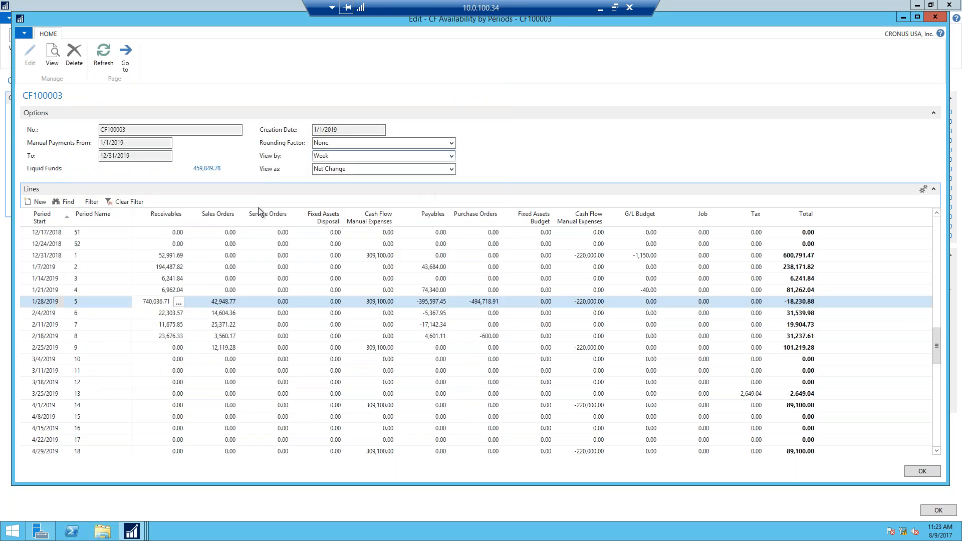
{"action": "left_click", "coordinate": [939, 21]}
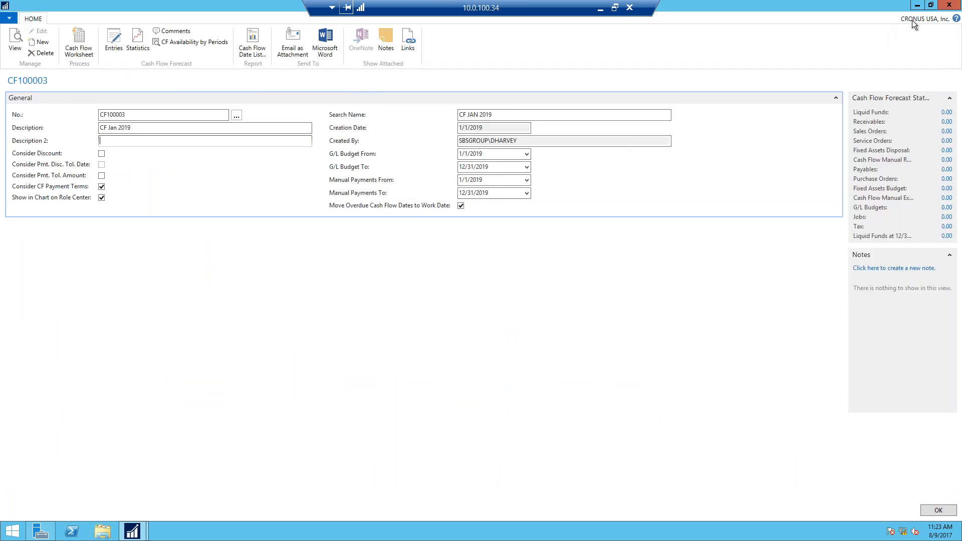
{"action": "left_click", "coordinate": [950, 6]}
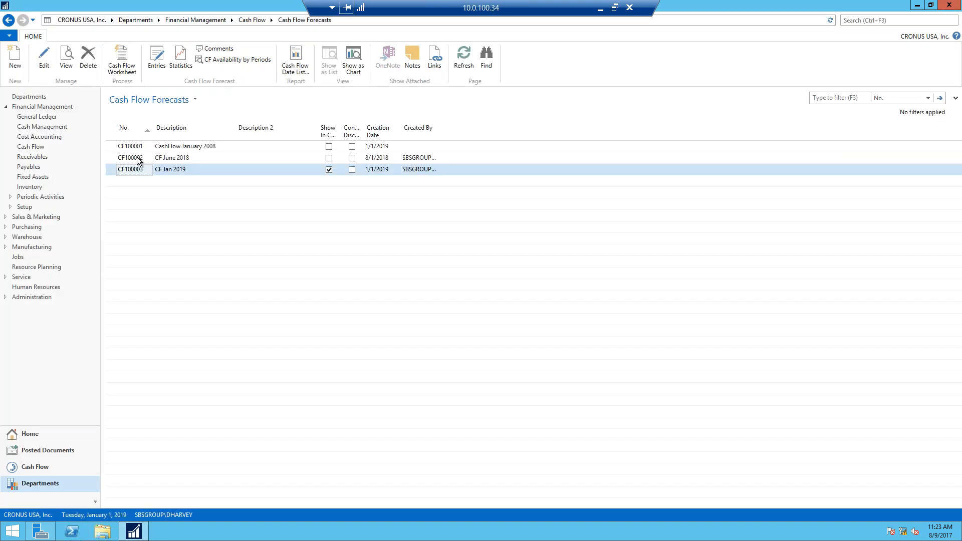
- Reopen the Cash Flow Forecasts list, open the CF Jan 2019 forecast card, and look at its cash flow worksheet
{"action": "left_click", "coordinate": [252, 20]}
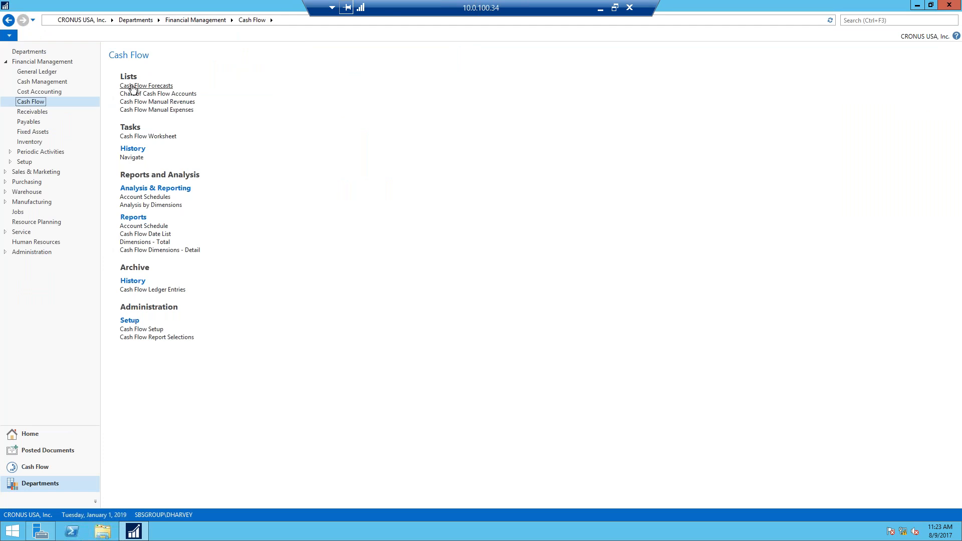
{"action": "left_click", "coordinate": [134, 88]}
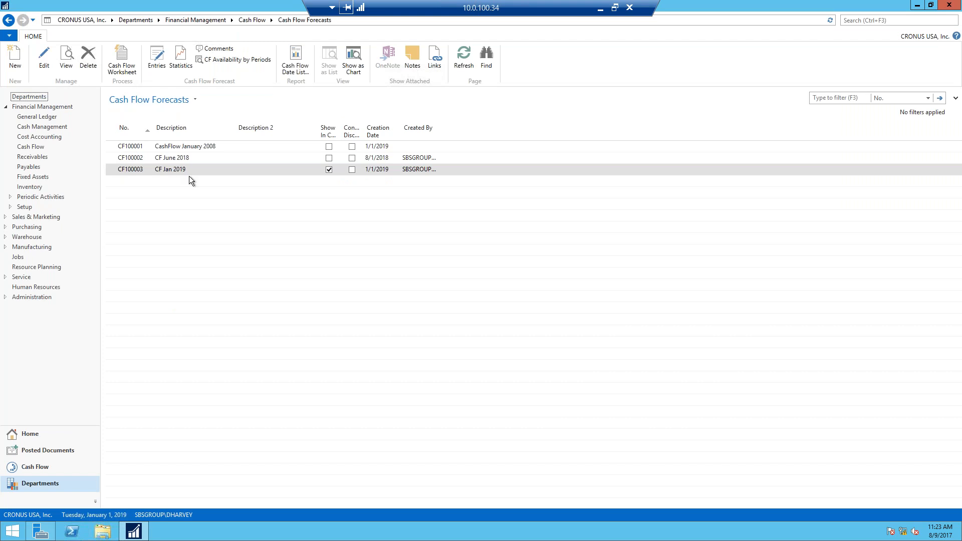
{"action": "left_click", "coordinate": [44, 63]}
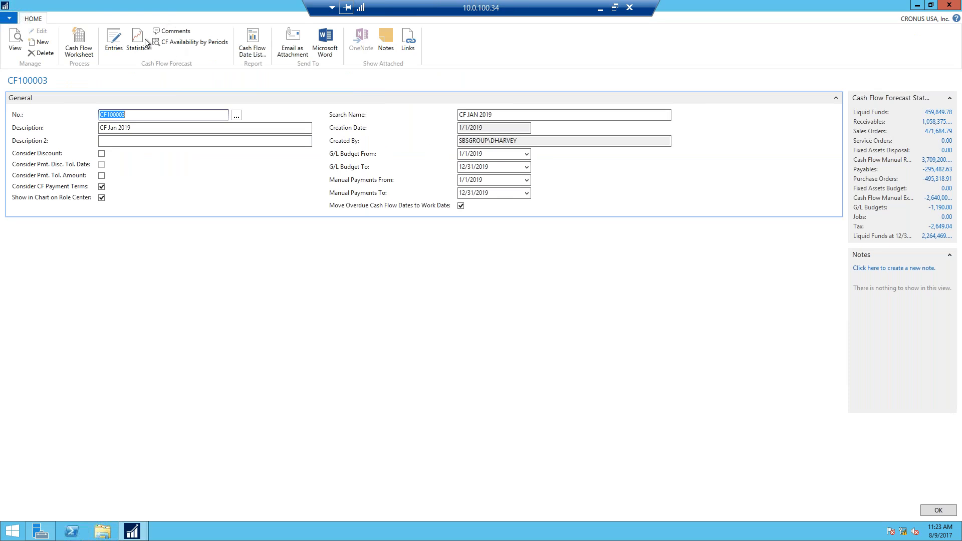
{"action": "left_click", "coordinate": [80, 51]}
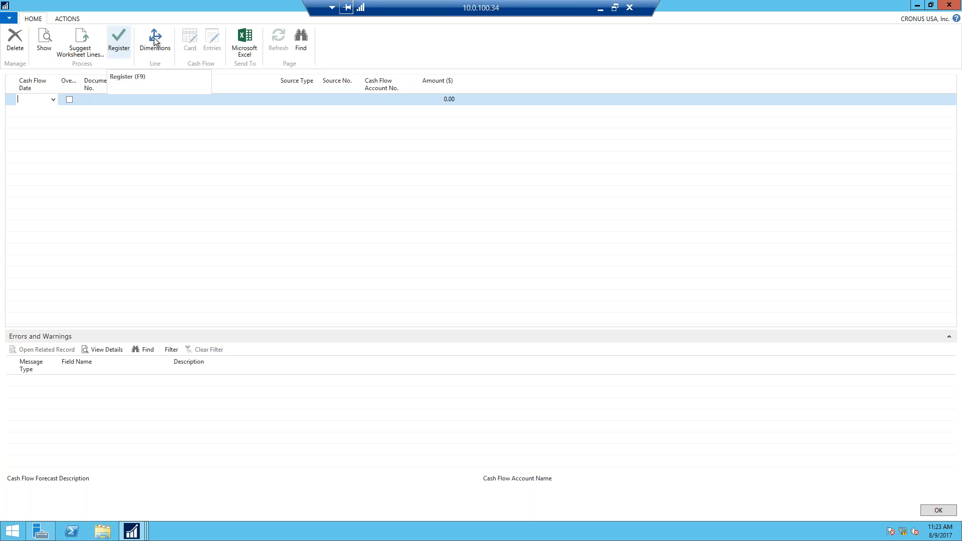
{"action": "left_click", "coordinate": [955, 4]}
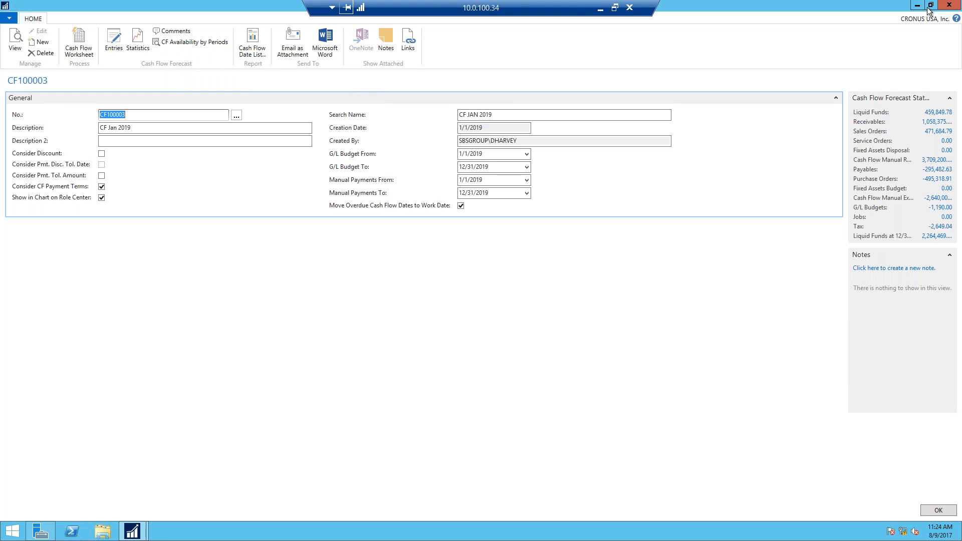
{"action": "left_click", "coordinate": [944, 9]}
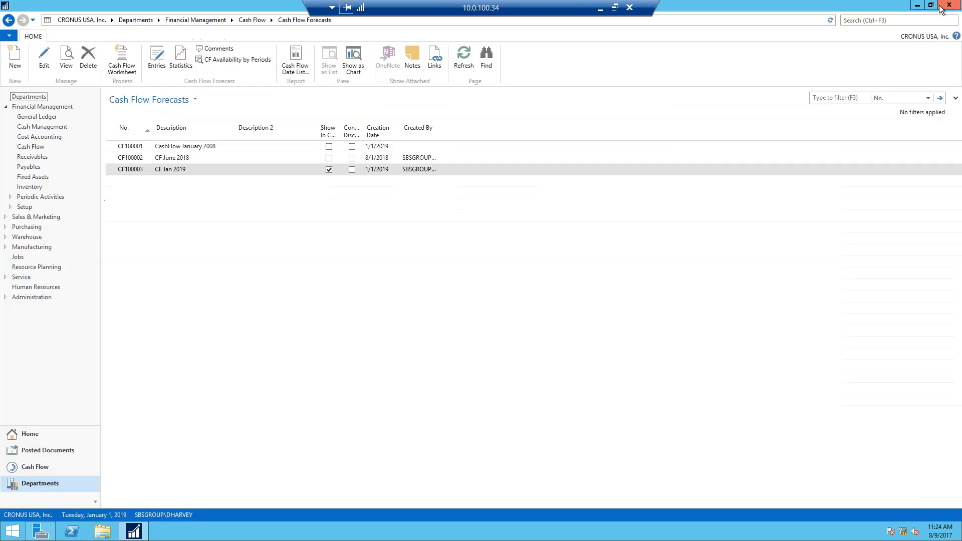
- View the Chart of Cash Flow Accounts and the Cash Flow Worksheet from the Cash Flow department page
{"action": "left_click", "coordinate": [252, 20]}
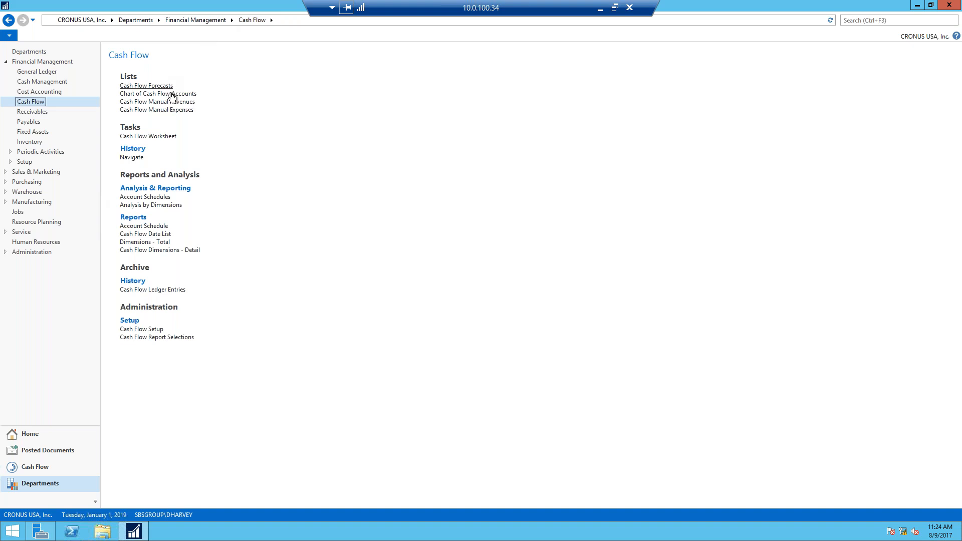
{"action": "left_click", "coordinate": [172, 95]}
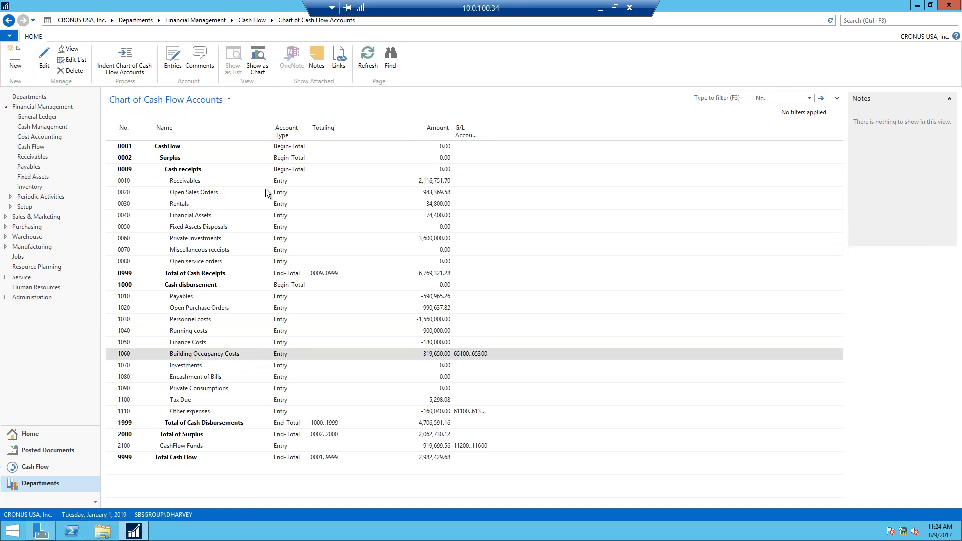
{"action": "left_click", "coordinate": [256, 20]}
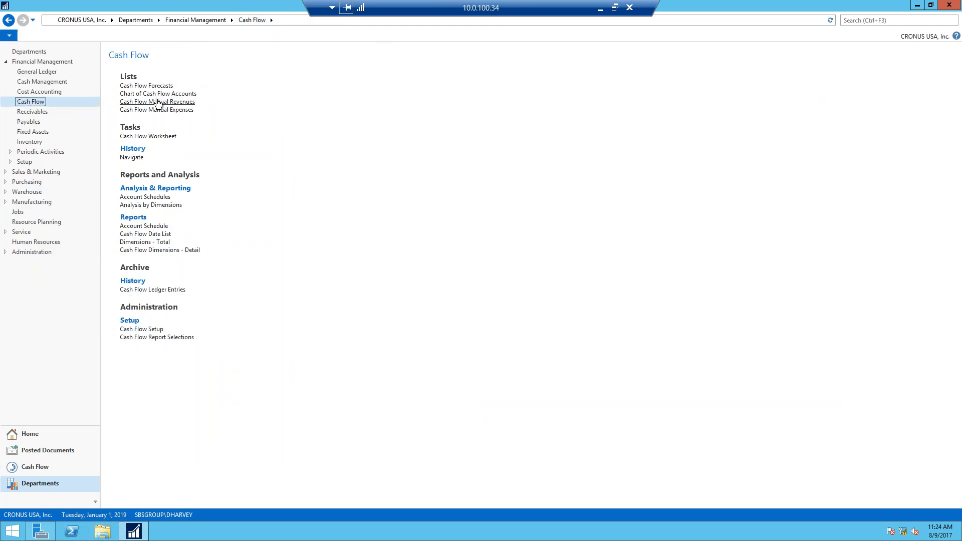
{"action": "left_click", "coordinate": [151, 137]}
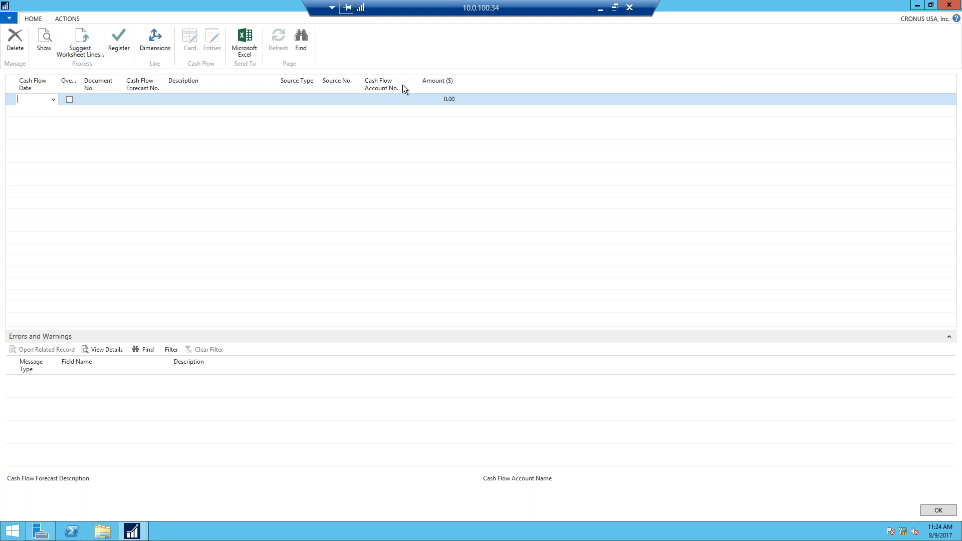
{"action": "left_click", "coordinate": [951, 6]}
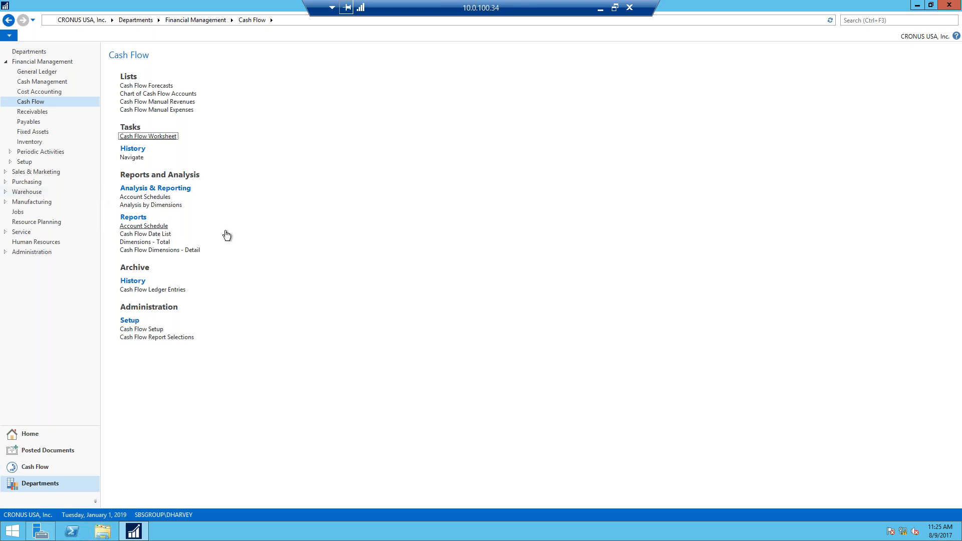
- Search for "account sched" and open the Account Schedules page listed under Cash Flow
{"action": "left_click_drag", "start_coordinate": [122, 22], "coordinate": [297, 82]}
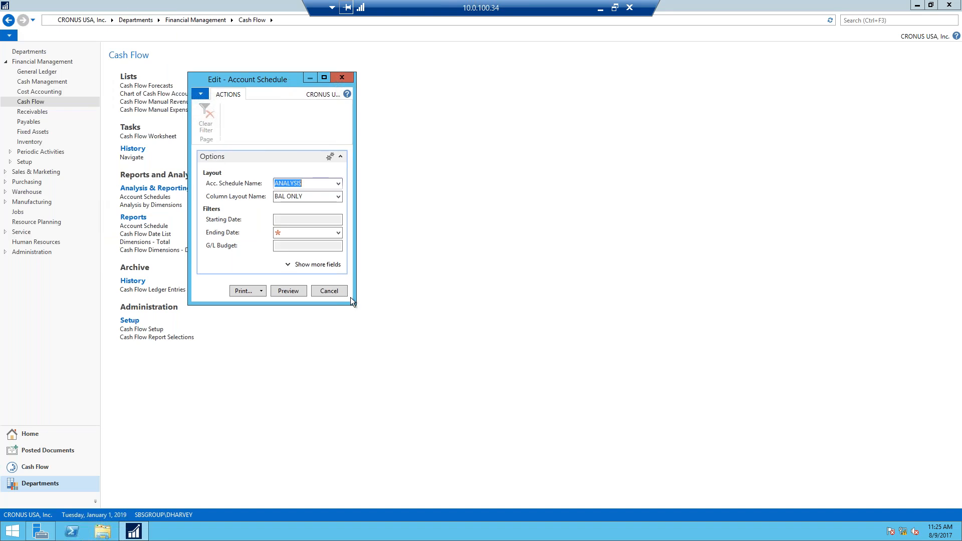
{"action": "left_click", "coordinate": [341, 78]}
{"action": "left_click", "coordinate": [883, 22]}
{"action": "type", "text": "accoaun"}
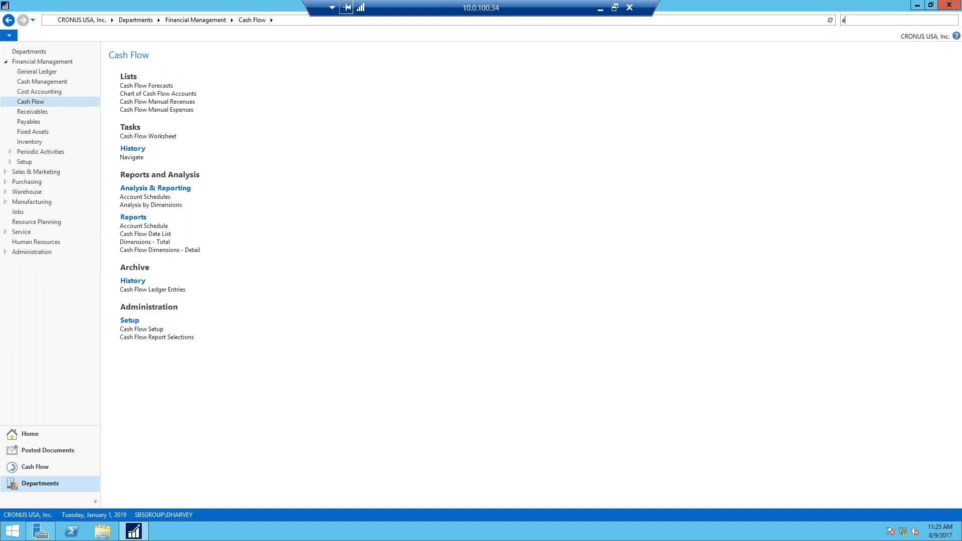
{"action": "key", "text": "BackSpace"}
{"action": "key", "text": "BackSpace"}
{"action": "key", "text": "BackSpace"}
{"action": "key", "text": "BackSpace"}
{"action": "type", "text": "o"}
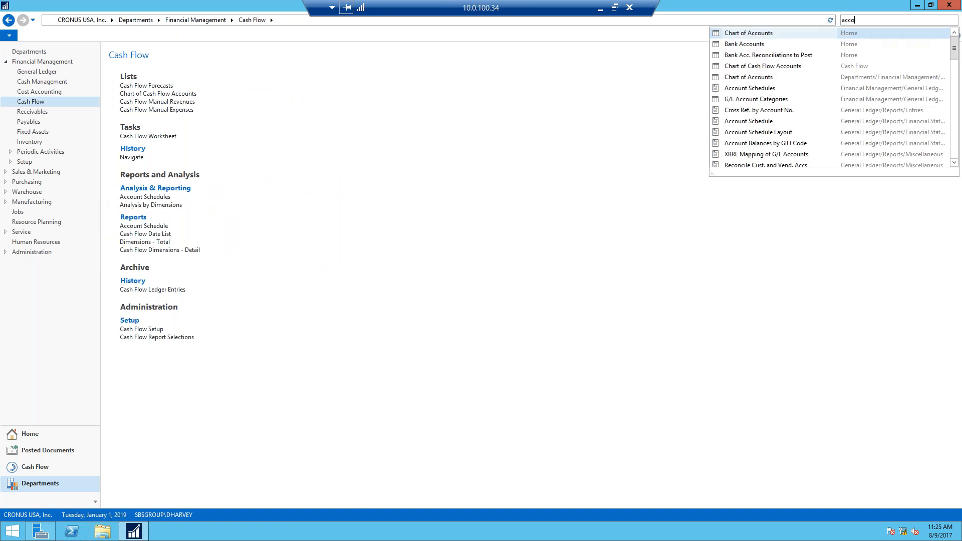
{"action": "type", "text": "unt sched"}
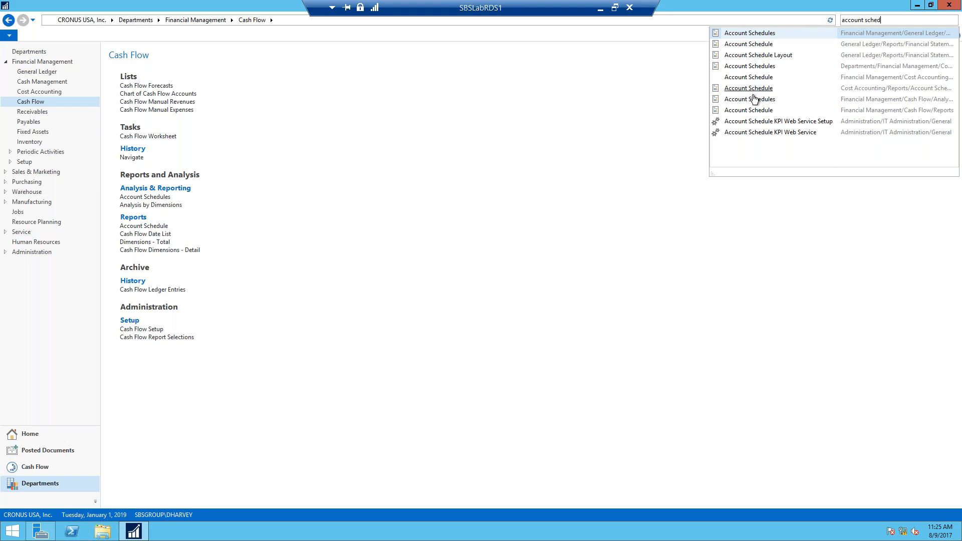
{"action": "left_click", "coordinate": [754, 99]}
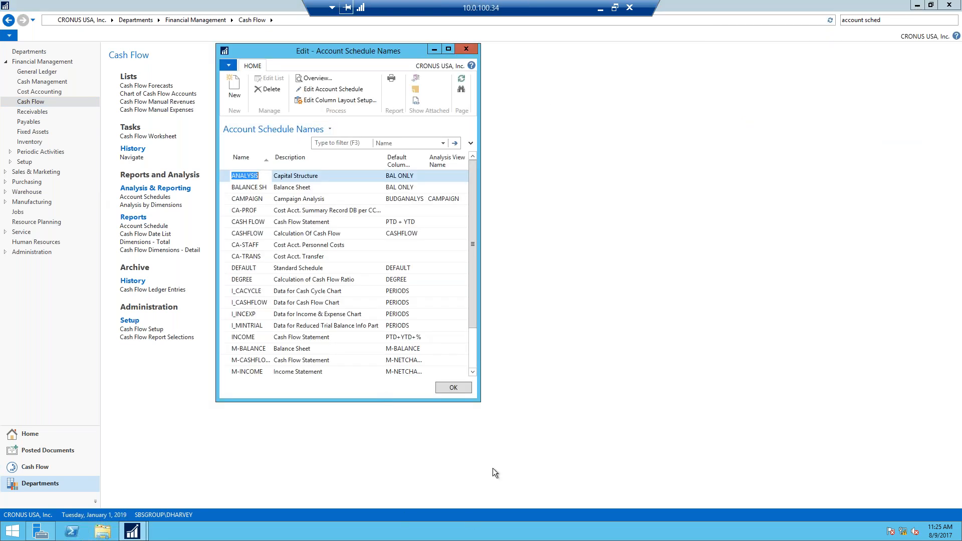
- Enlarge the Account Schedule Names window, widen the Default Column Layout column, and select the CASHFLOW schedule
{"action": "left_click_drag", "start_coordinate": [474, 401], "coordinate": [579, 484]}
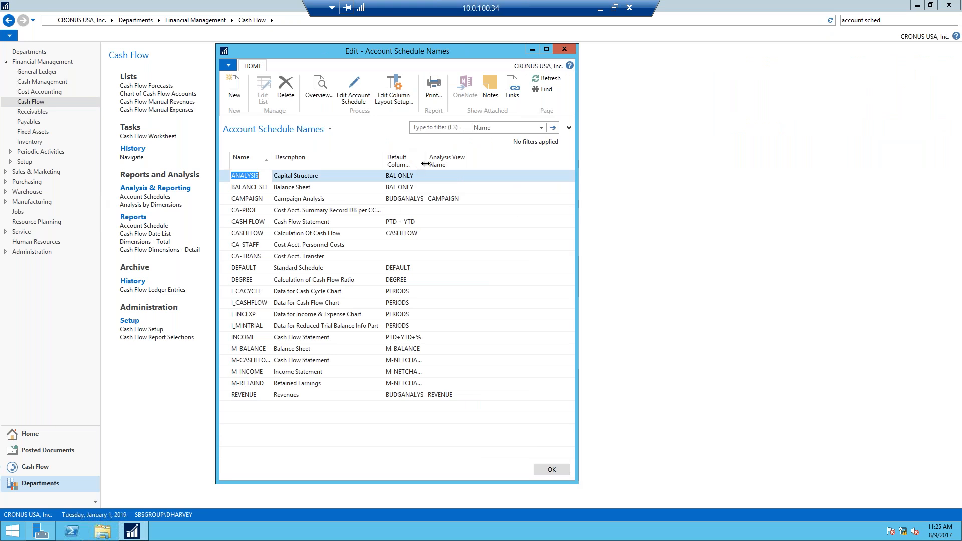
{"action": "left_click_drag", "start_coordinate": [425, 164], "coordinate": [435, 162]}
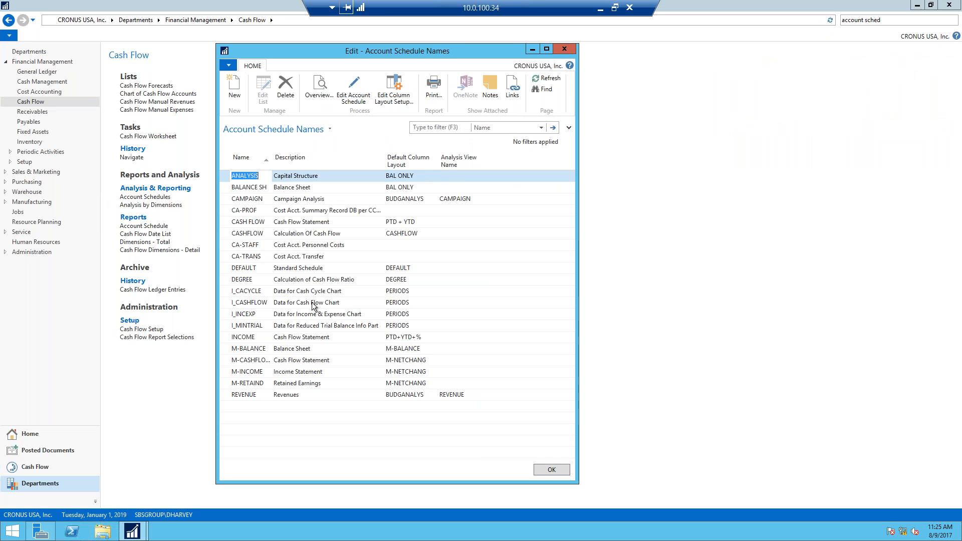
{"action": "left_click", "coordinate": [293, 360]}
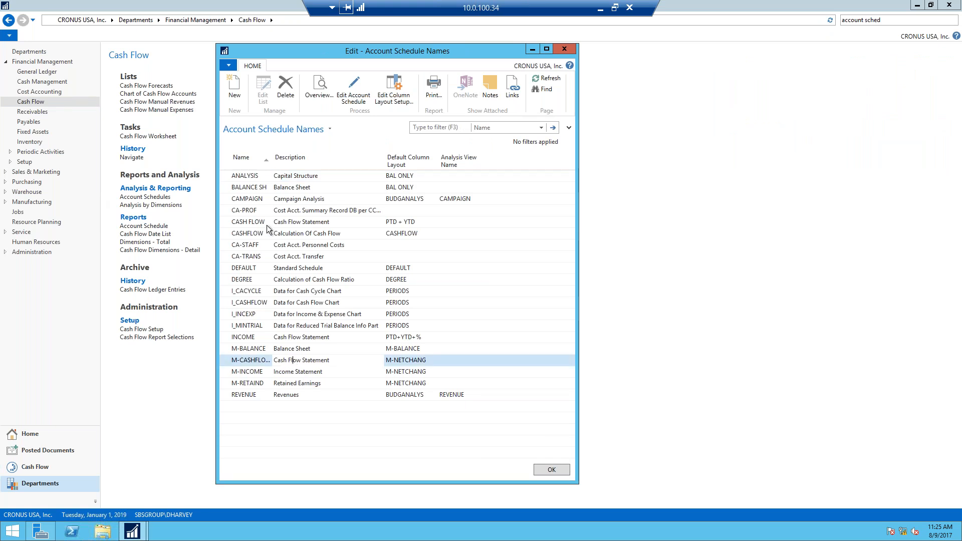
{"action": "left_click", "coordinate": [245, 221]}
{"action": "left_click", "coordinate": [251, 233]}
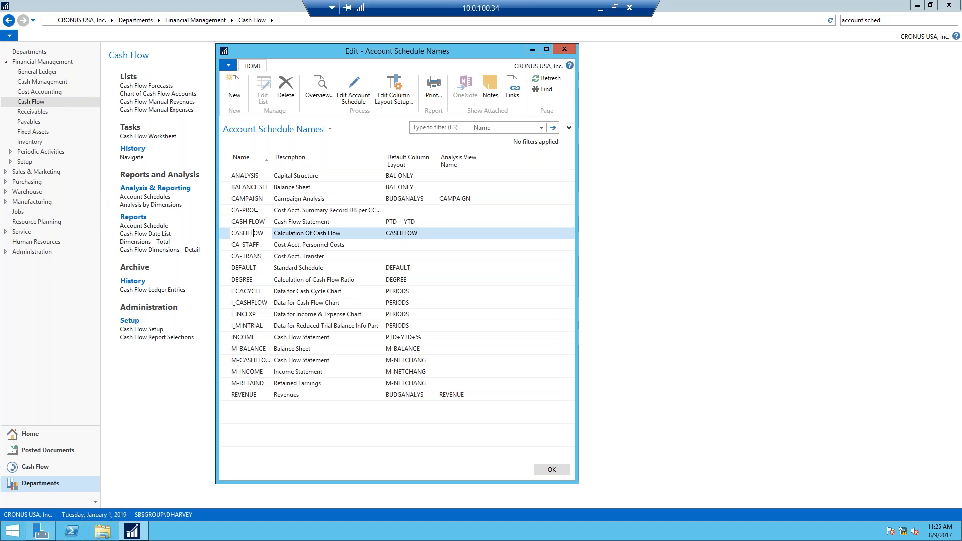
- Open the CASHFLOW account schedule for editing, widen its Totaling Type column, and review the totaling types available for the Receivables row
{"action": "left_click", "coordinate": [354, 99]}
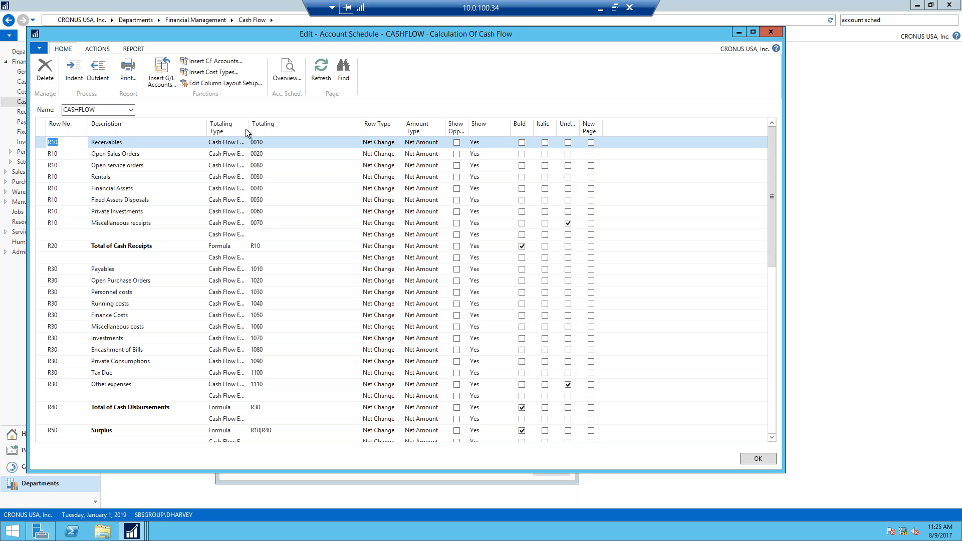
{"action": "left_click_drag", "start_coordinate": [270, 126], "coordinate": [285, 125]}
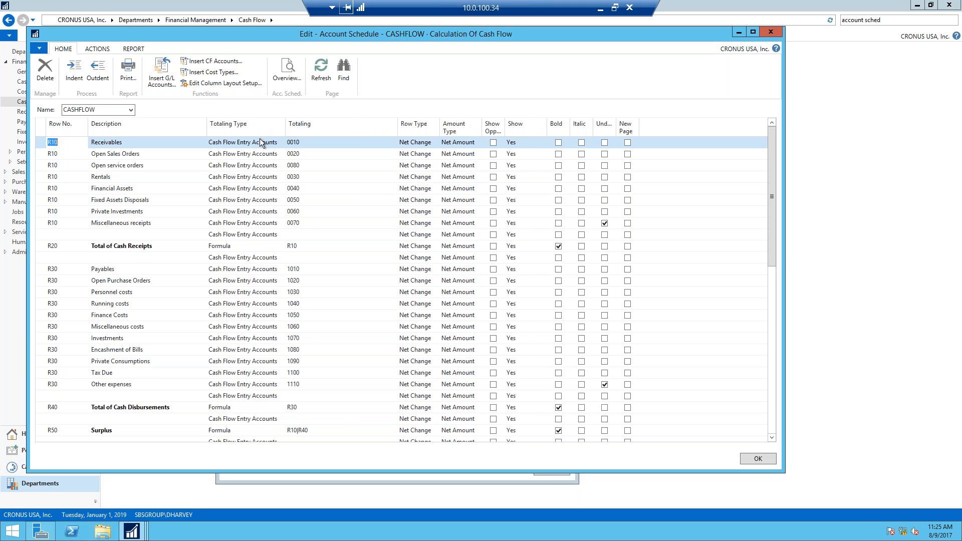
{"action": "left_click", "coordinate": [261, 143]}
{"action": "left_click", "coordinate": [280, 143]}
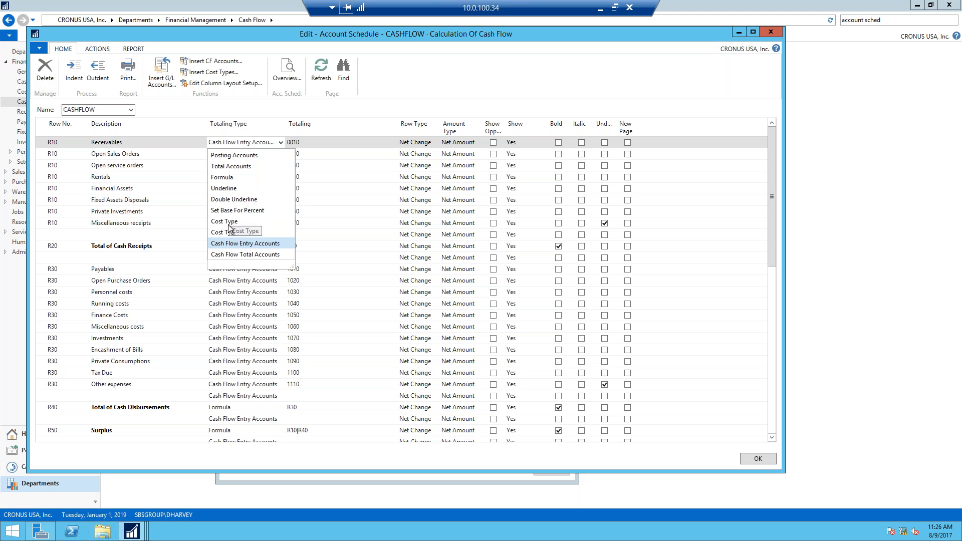
{"action": "left_click", "coordinate": [246, 243]}
- Browse the cash flow accounts available for the Receivables row's Totaling, and close the account schedule windows without changing anything
{"action": "left_click", "coordinate": [318, 142]}
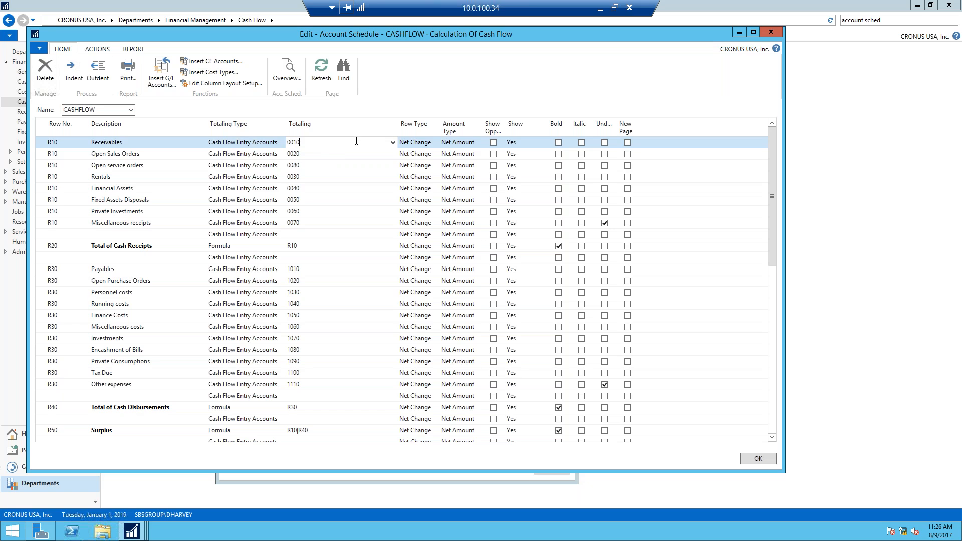
{"action": "left_click", "coordinate": [393, 143]}
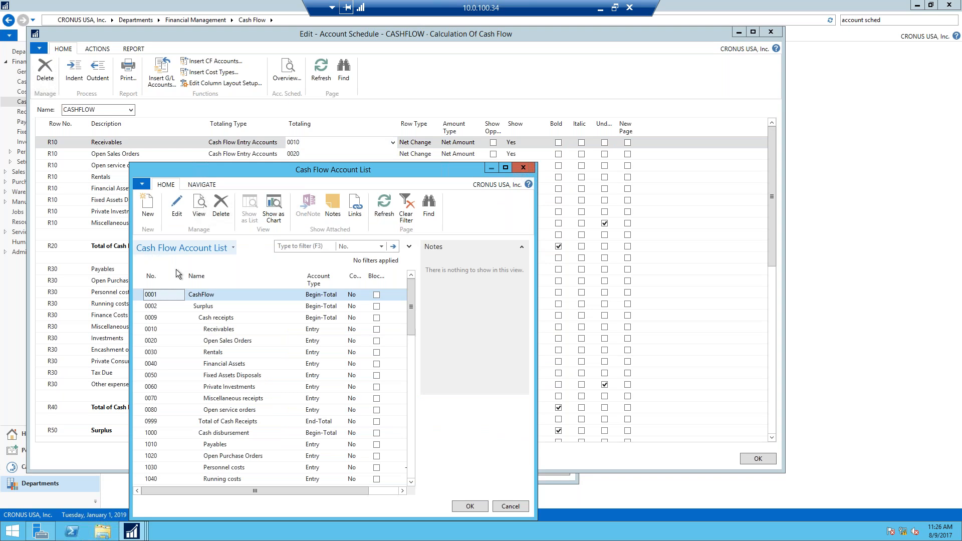
{"action": "scroll", "coordinate": [251, 437], "scroll_direction": "down", "scroll_amount": 4}
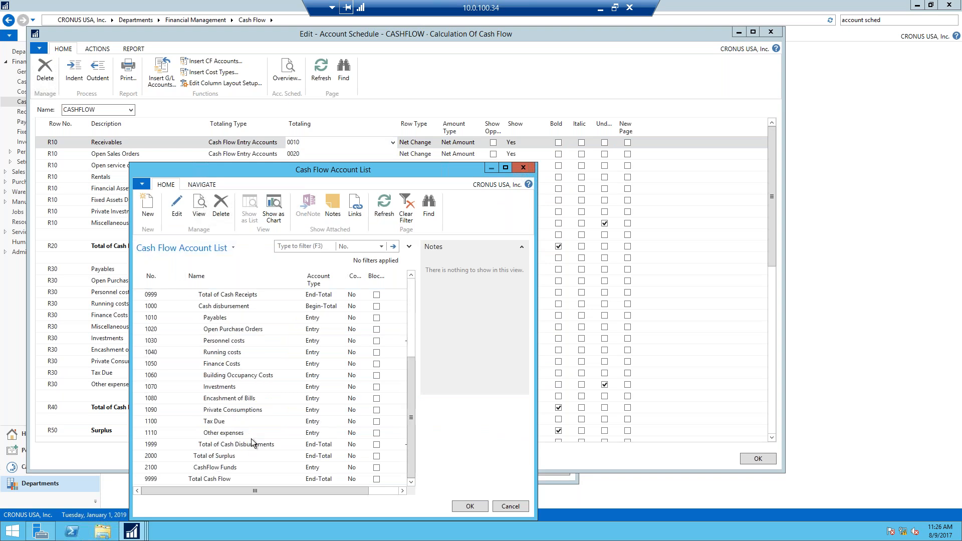
{"action": "key", "text": "Escape"}
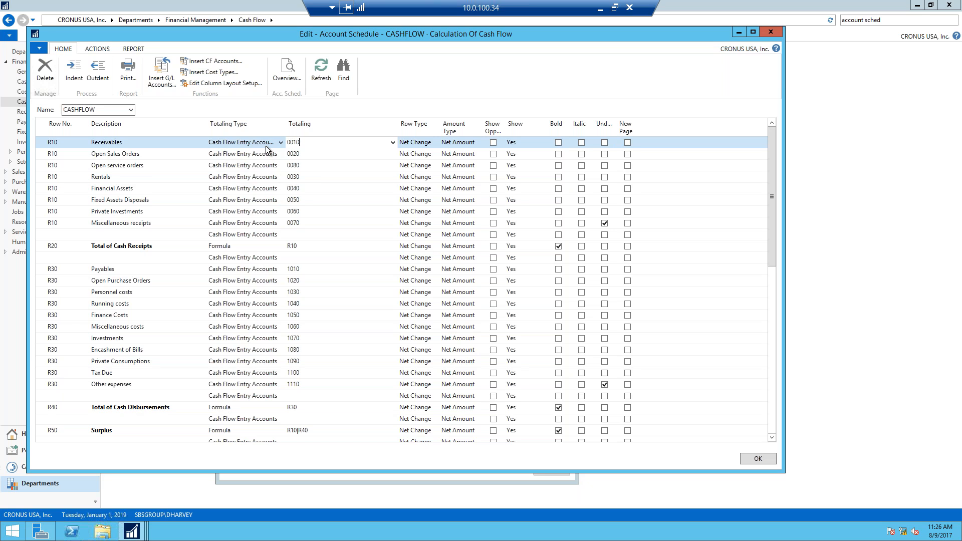
{"action": "key", "text": "Escape"}
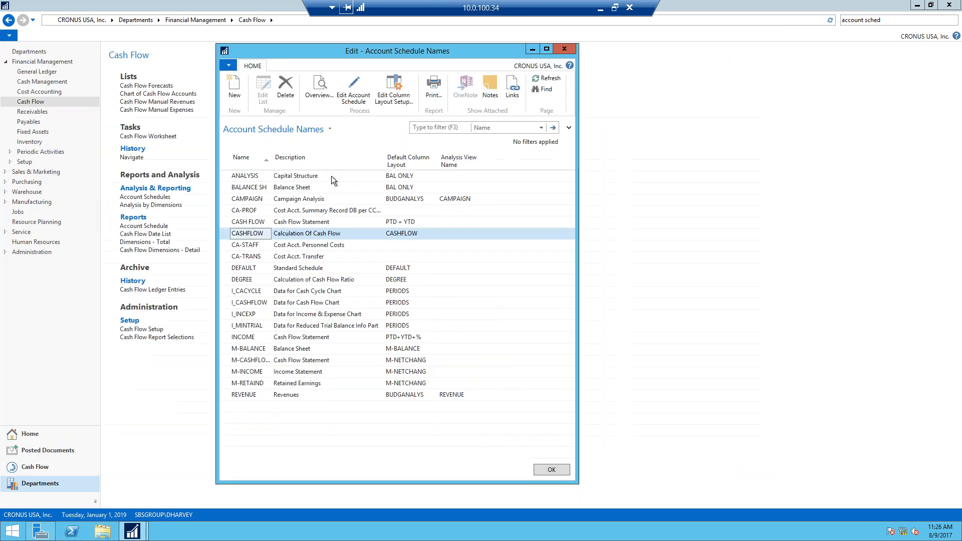
{"action": "key", "text": "Escape"}
- Open the Account Schedule report under Cash Flow and choose CASH FLOW as its account schedule
{"action": "left_click", "coordinate": [150, 200]}
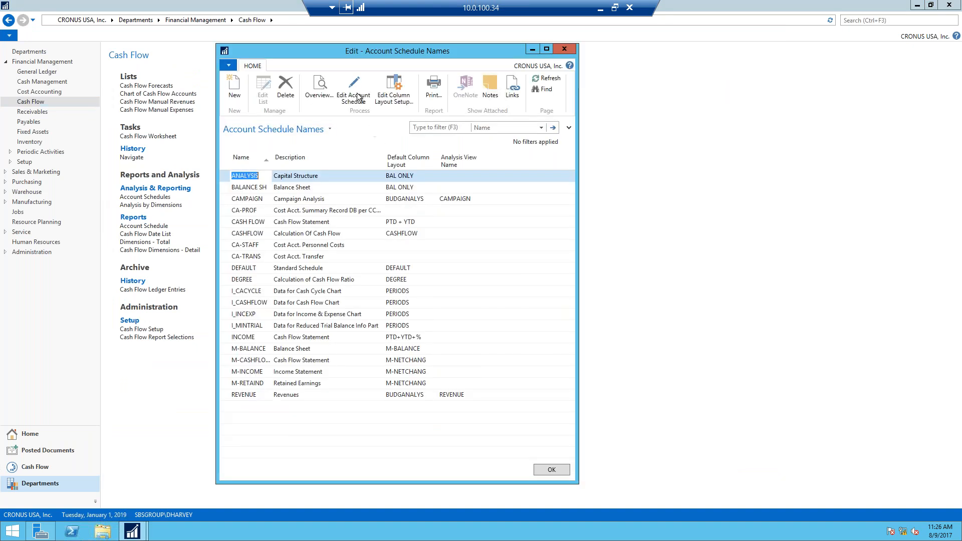
{"action": "key", "text": "Escape"}
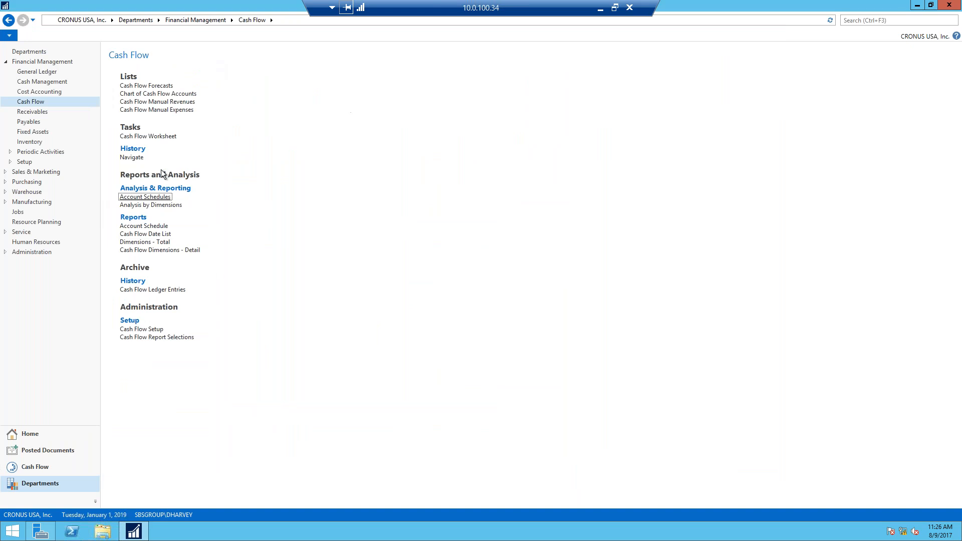
{"action": "left_click", "coordinate": [175, 231]}
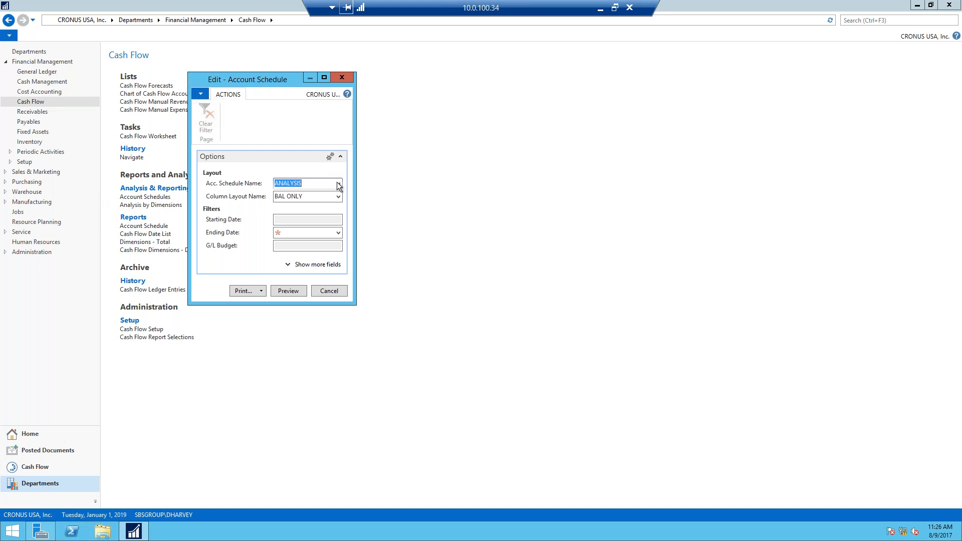
{"action": "left_click", "coordinate": [338, 184]}
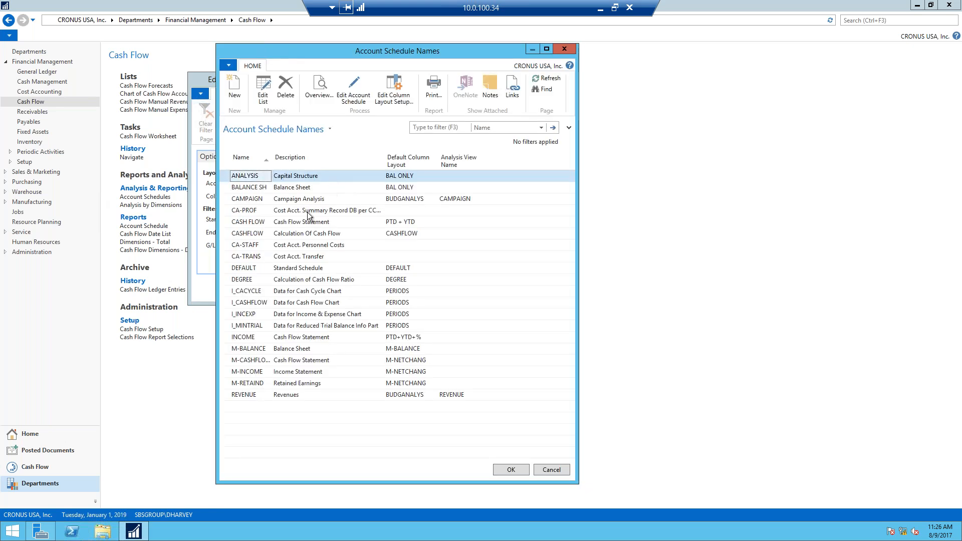
{"action": "left_click", "coordinate": [261, 222]}
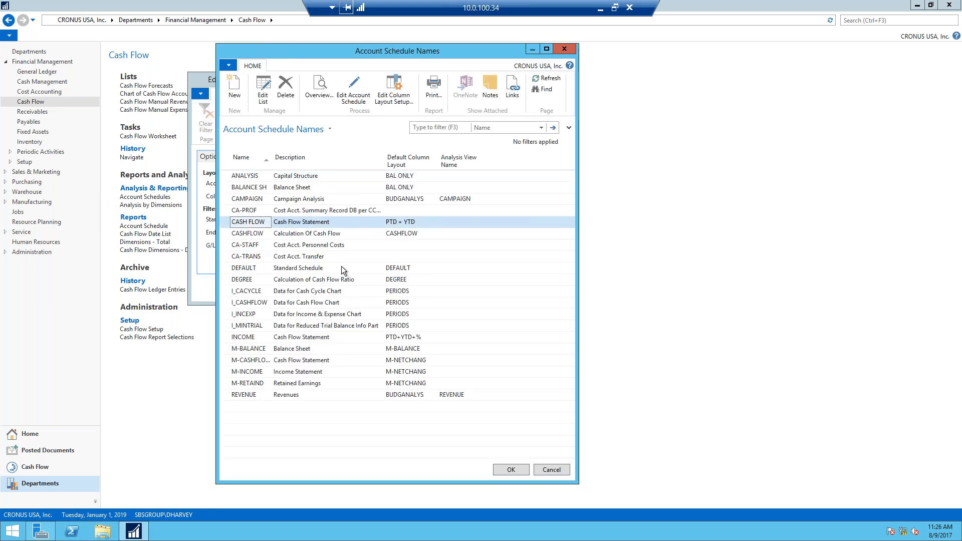
{"action": "key", "text": "Return"}
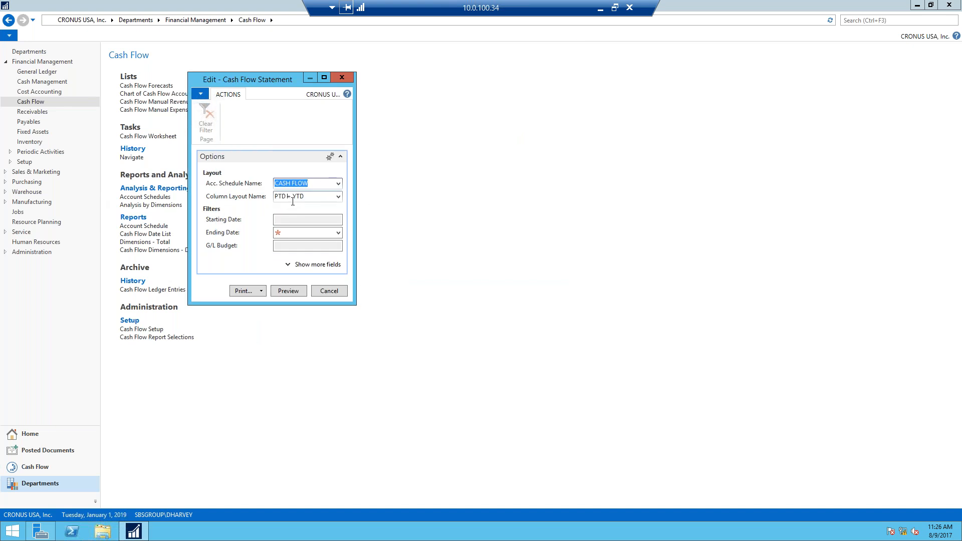
- Set the report's Ending Date to 01/31/19, preview the Cash Flow Statement, and look over the page
{"action": "left_click", "coordinate": [335, 233]}
{"action": "type", "text": "0"}
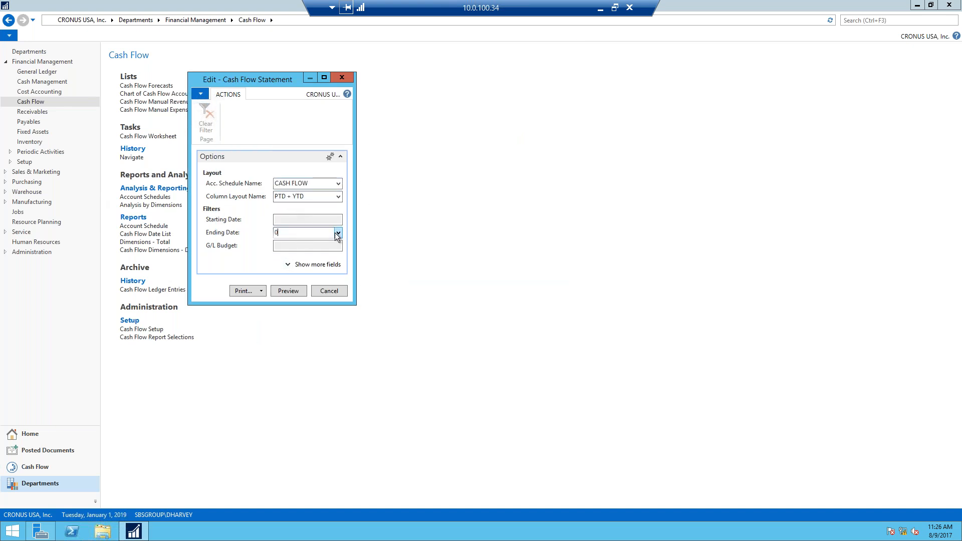
{"action": "type", "text": "13119"}
{"action": "left_click", "coordinate": [292, 292]}
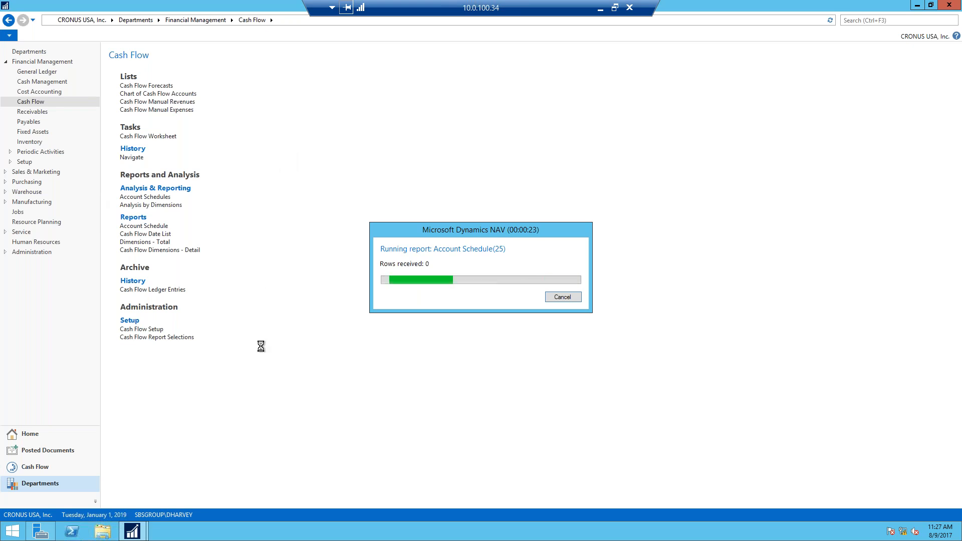
{"action": "mouse_move", "coordinate": [132, 531]}
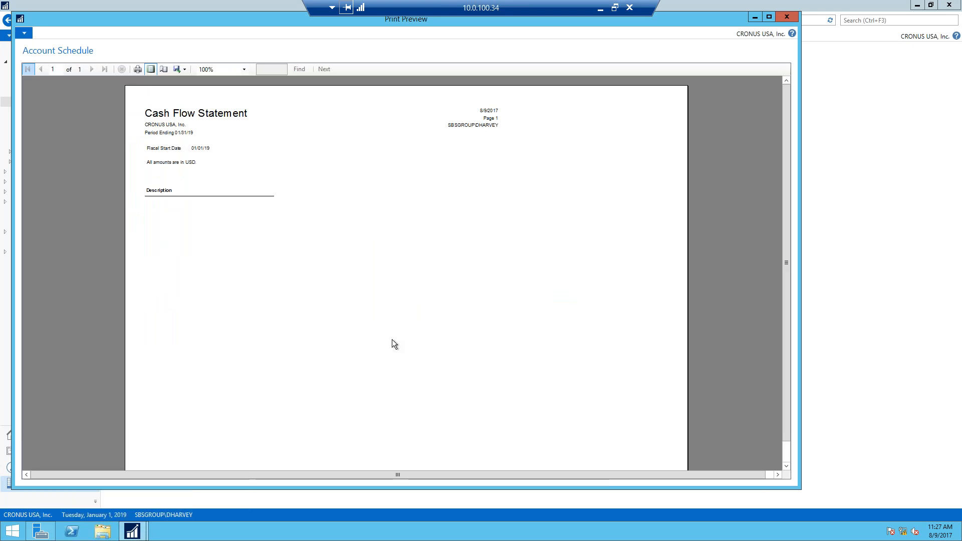
{"action": "scroll", "coordinate": [321, 323], "scroll_direction": "down", "scroll_amount": 1}
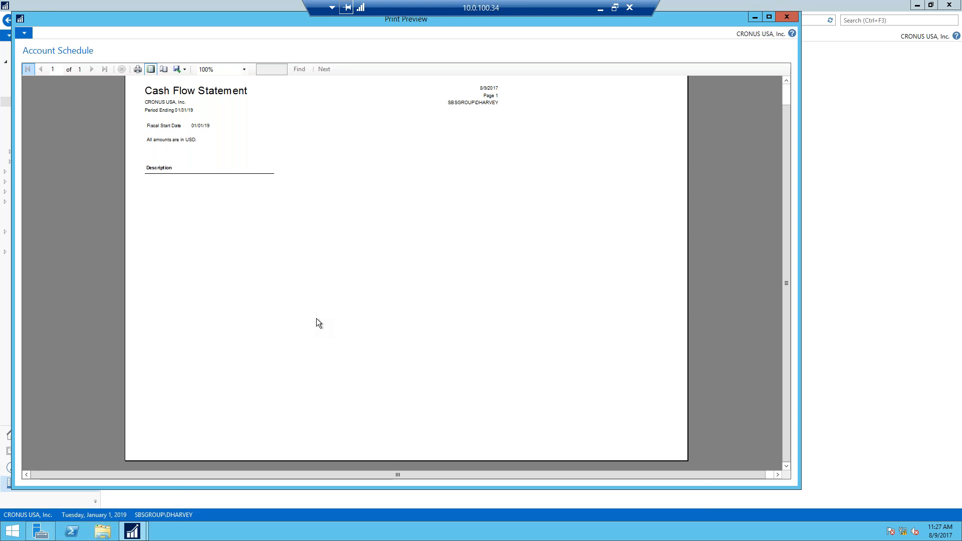
{"action": "scroll", "coordinate": [225, 127], "scroll_direction": "up", "scroll_amount": 1}
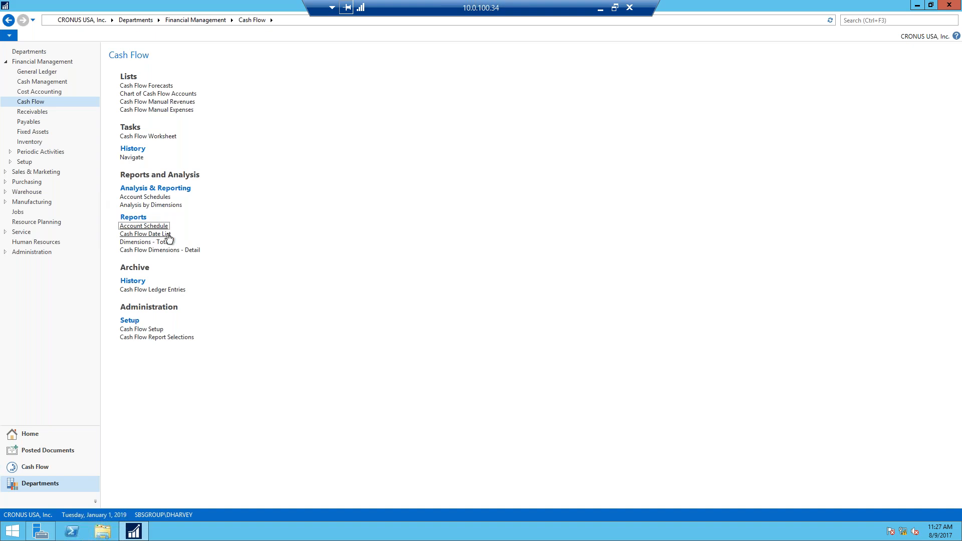
- Open the Cash Flow Date List report, filter it to forecast CF100003, and preview it
{"action": "left_click", "coordinate": [149, 235]}
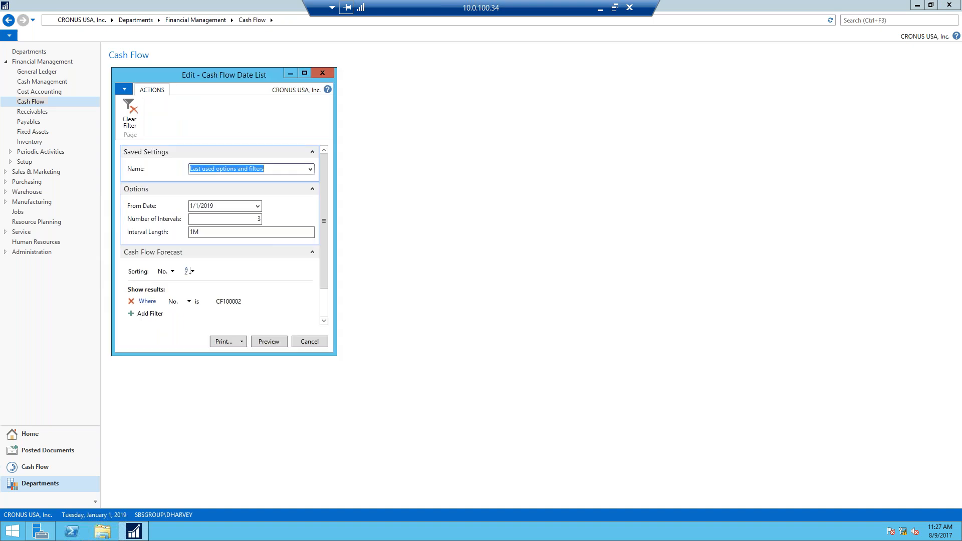
{"action": "left_click_drag", "start_coordinate": [244, 79], "coordinate": [423, 91]}
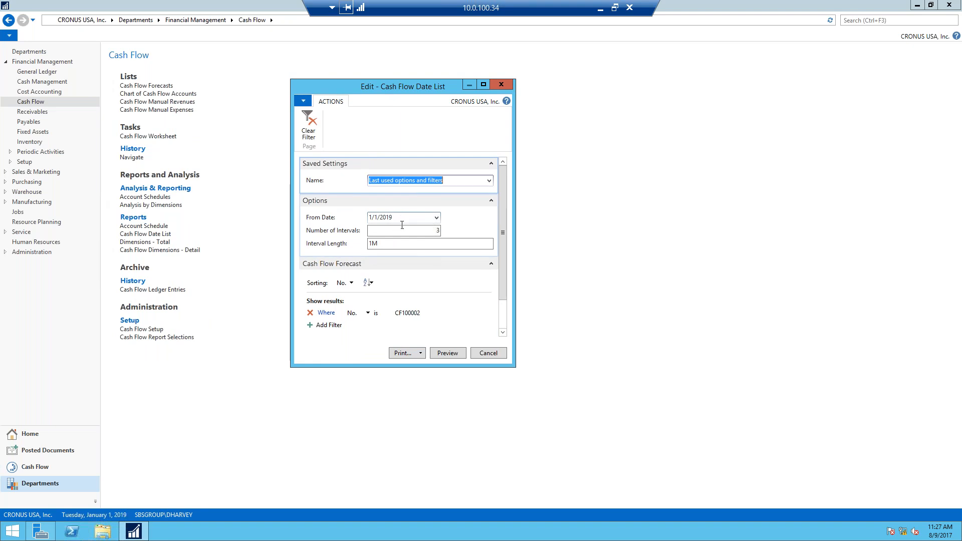
{"action": "left_click", "coordinate": [436, 230]}
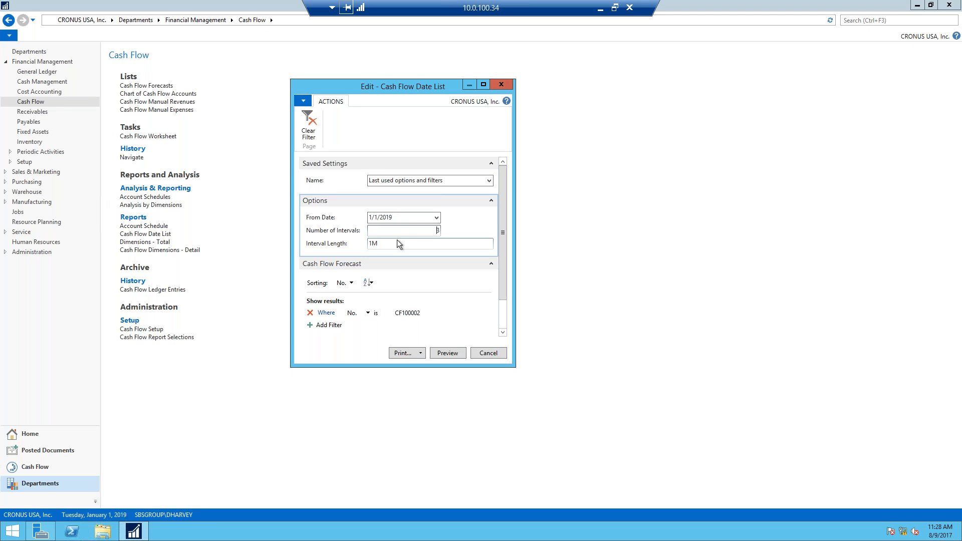
{"action": "left_click", "coordinate": [384, 246]}
{"action": "left_click", "coordinate": [416, 314]}
{"action": "key", "text": "BackSpace"}
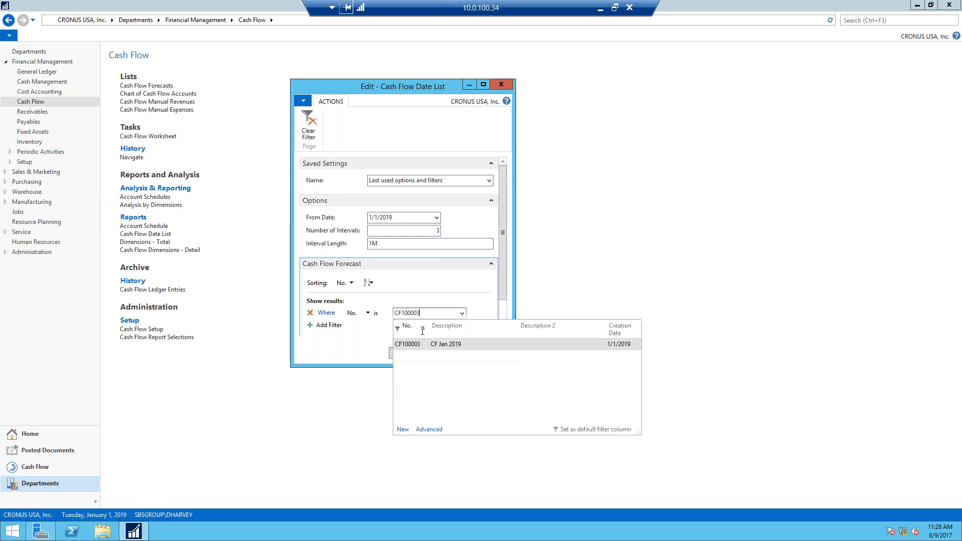
{"action": "type", "text": "3"}
{"action": "left_click", "coordinate": [417, 345]}
{"action": "left_click", "coordinate": [447, 354]}
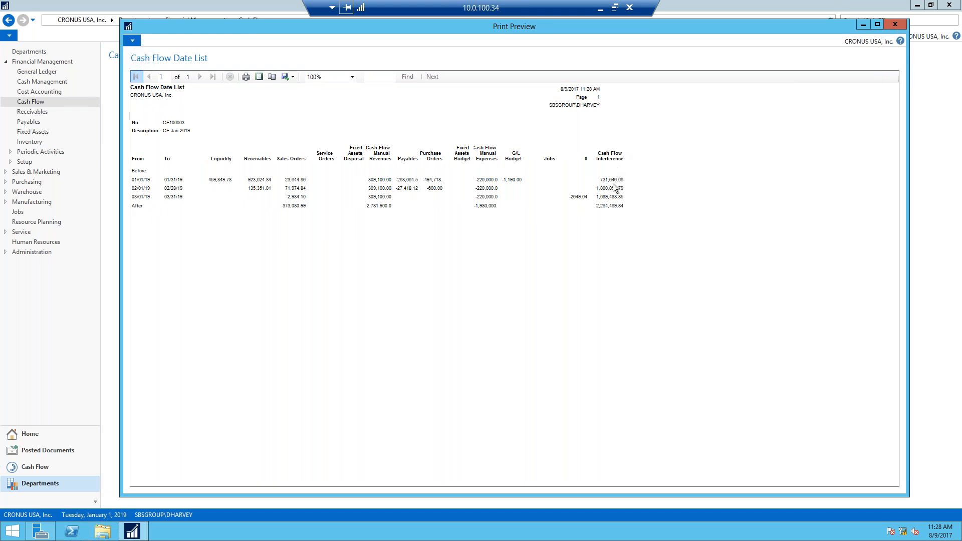
- Maximize the Cash Flow Date List preview, zoom to 150% to review the monthly figures, and close it
{"action": "left_click", "coordinate": [877, 24]}
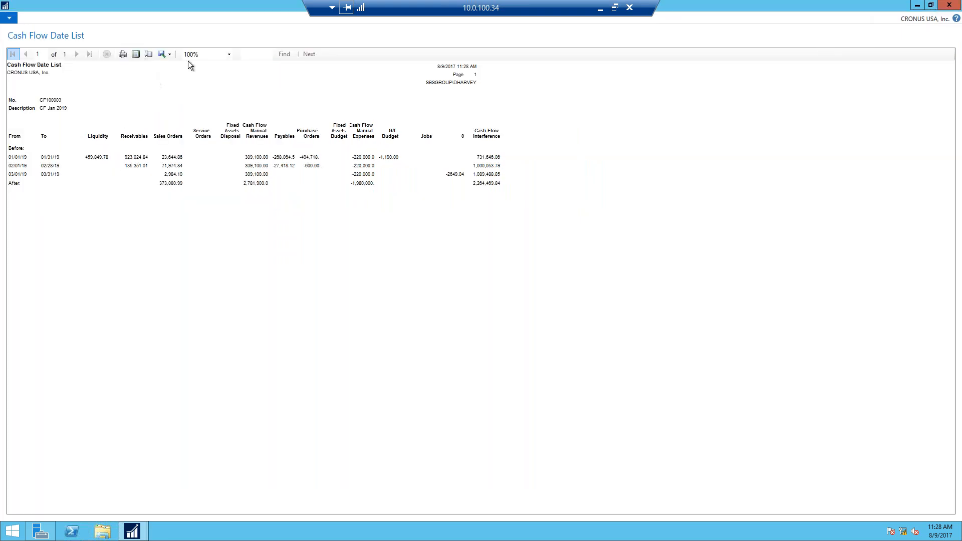
{"action": "left_click", "coordinate": [228, 54]}
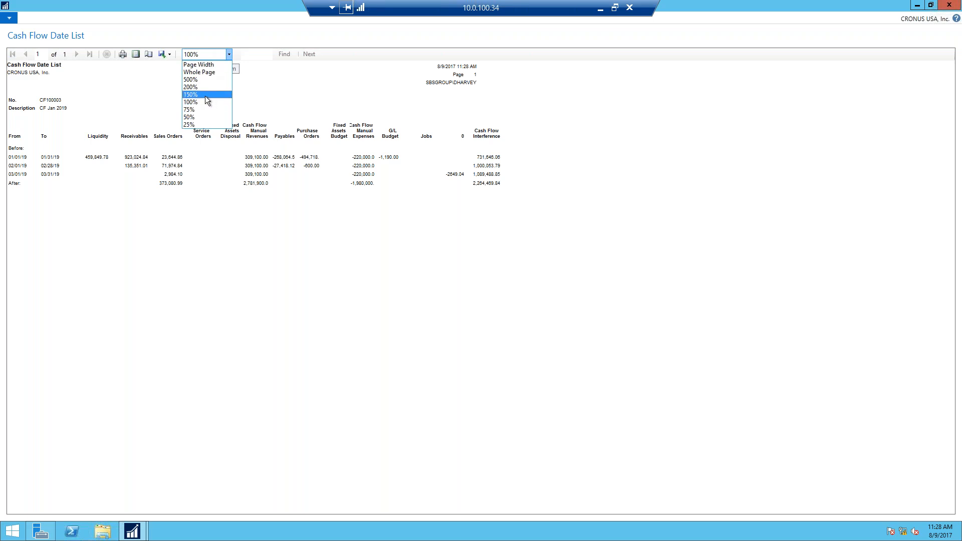
{"action": "left_click", "coordinate": [205, 95]}
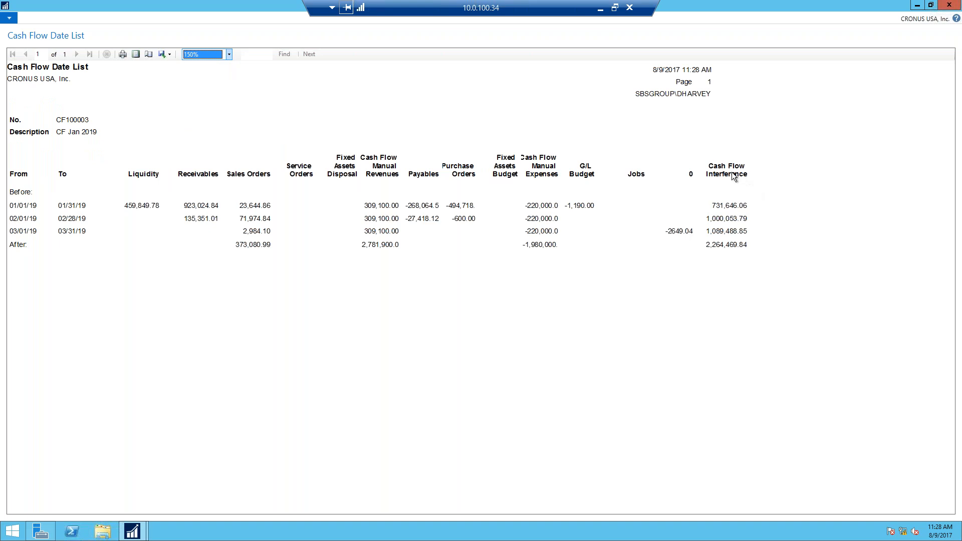
{"action": "key", "text": "Escape"}
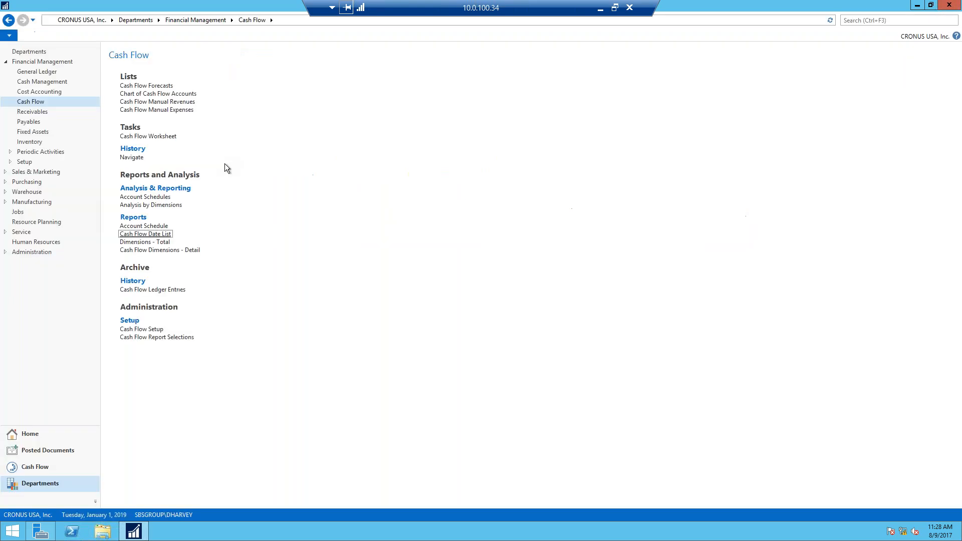
- Reopen the Cash Flow Date List report, set 30 intervals with an interval length of 1d, and preview it
{"action": "left_click", "coordinate": [187, 239]}
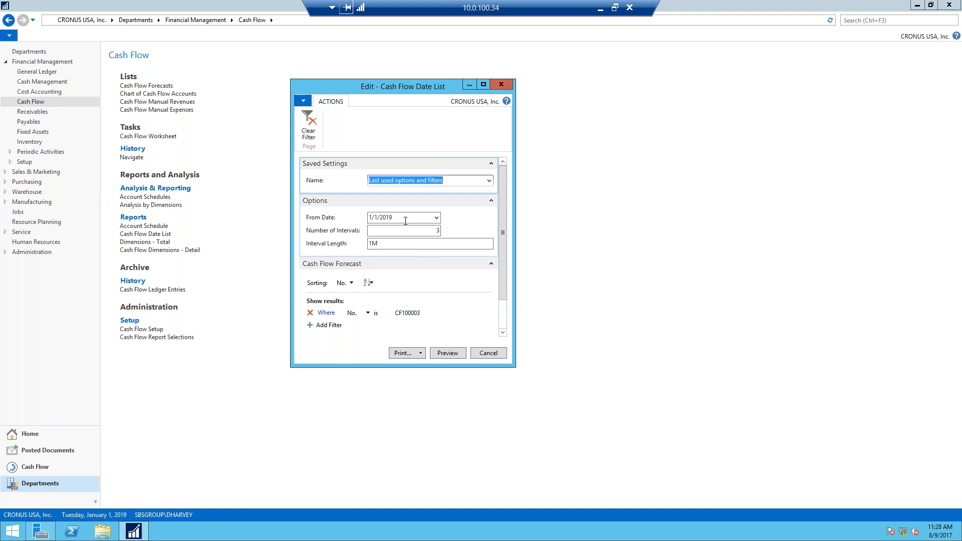
{"action": "left_click", "coordinate": [437, 230]}
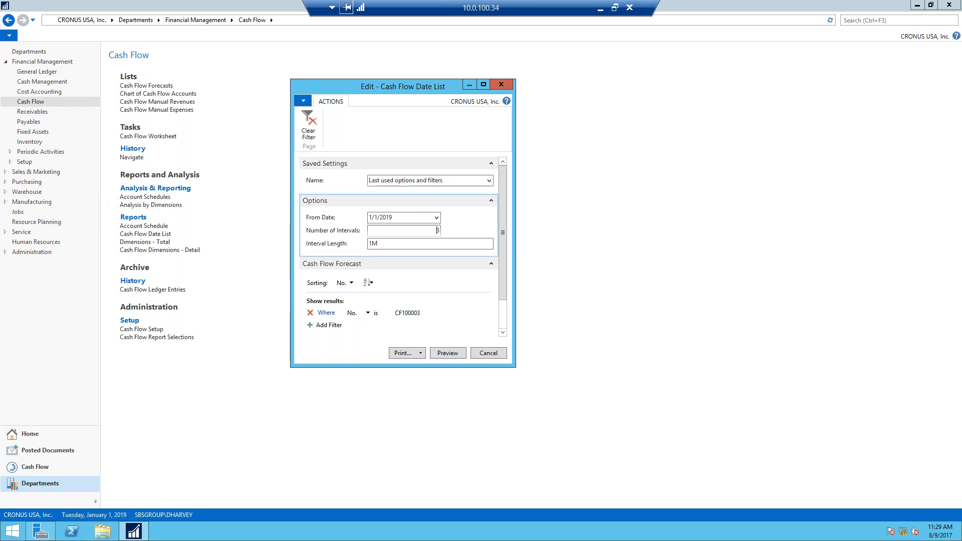
{"action": "key", "text": "Tab"}
{"action": "type", "text": "1d"}
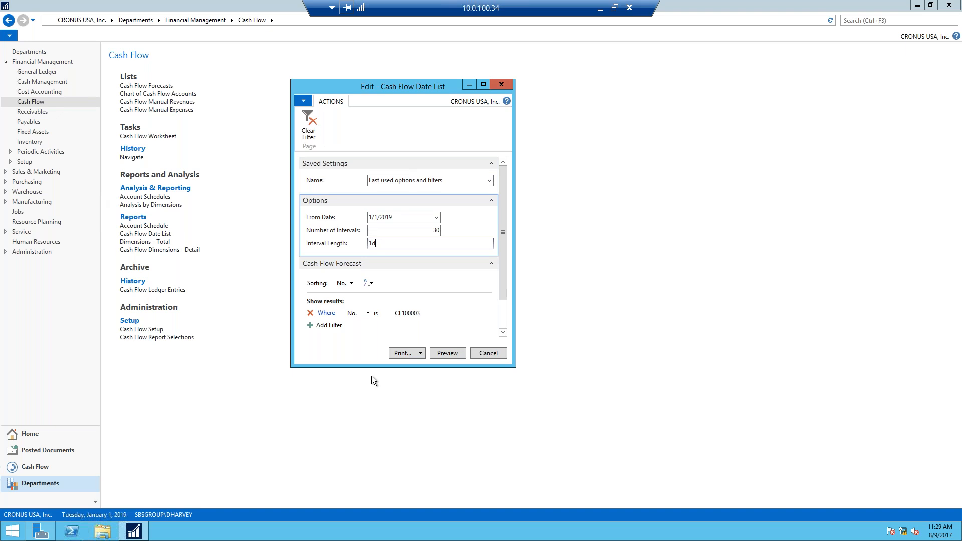
{"action": "left_click", "coordinate": [449, 352]}
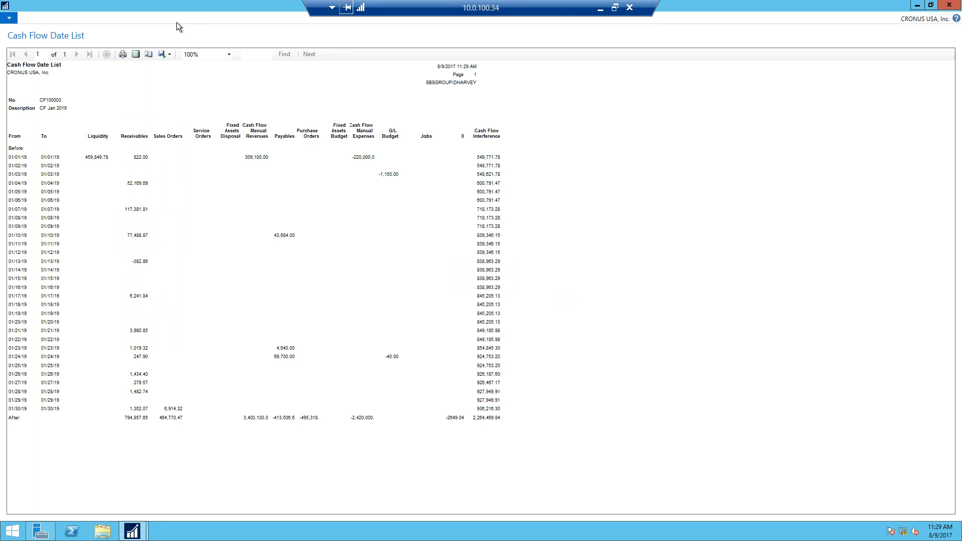
- Zoom the daily Cash Flow Date List preview to 150%, review the figures through the end of the list, and close it
{"action": "left_click", "coordinate": [229, 54]}
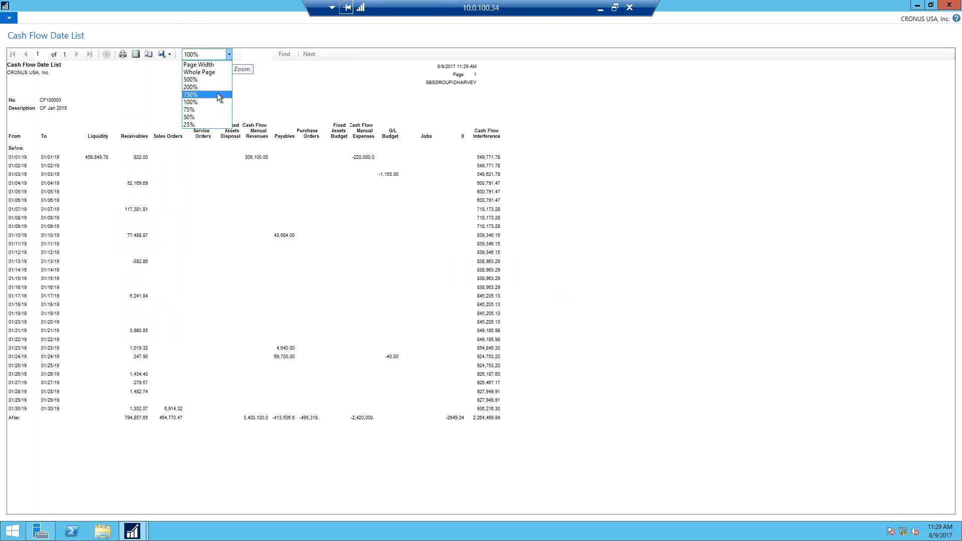
{"action": "left_click", "coordinate": [217, 92]}
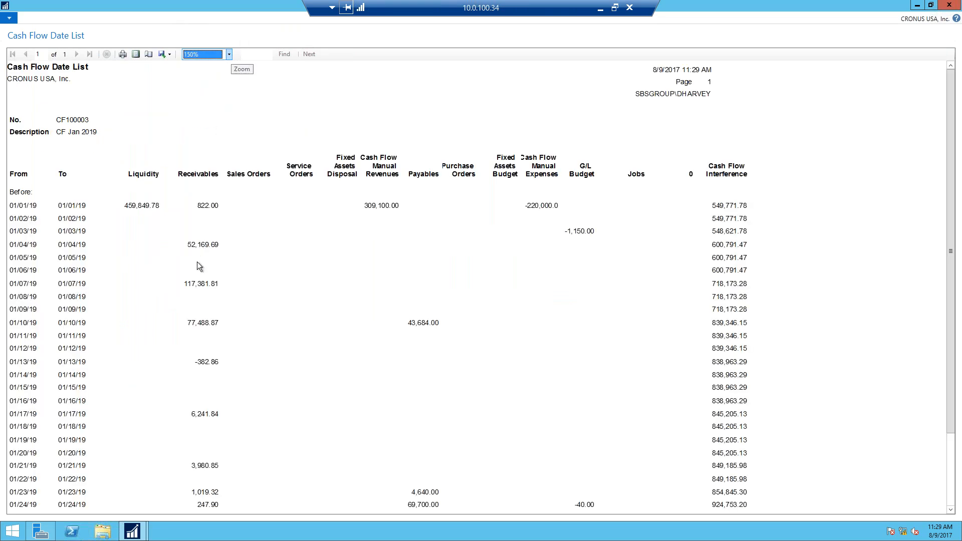
{"action": "scroll", "coordinate": [197, 266], "scroll_direction": "down", "scroll_amount": 2}
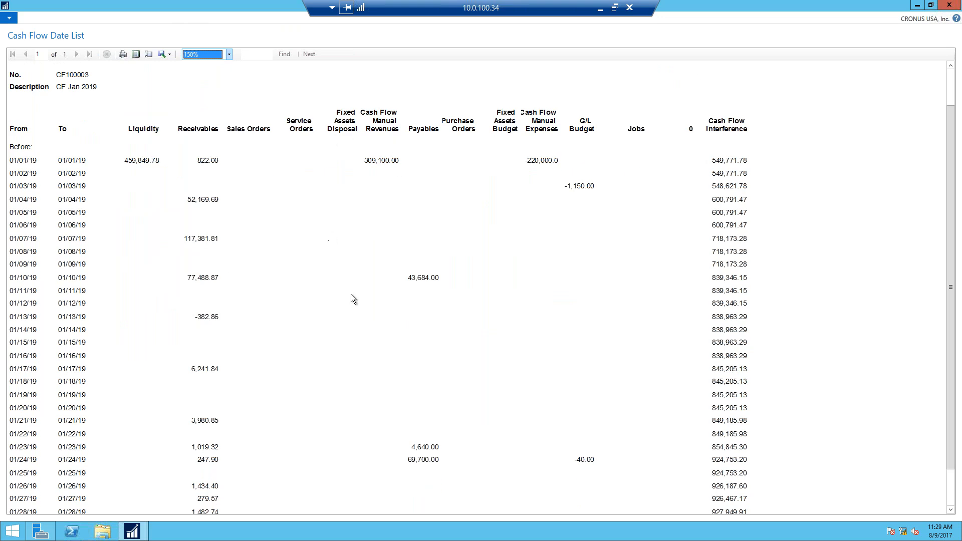
{"action": "scroll", "coordinate": [351, 297], "scroll_direction": "down", "scroll_amount": 2}
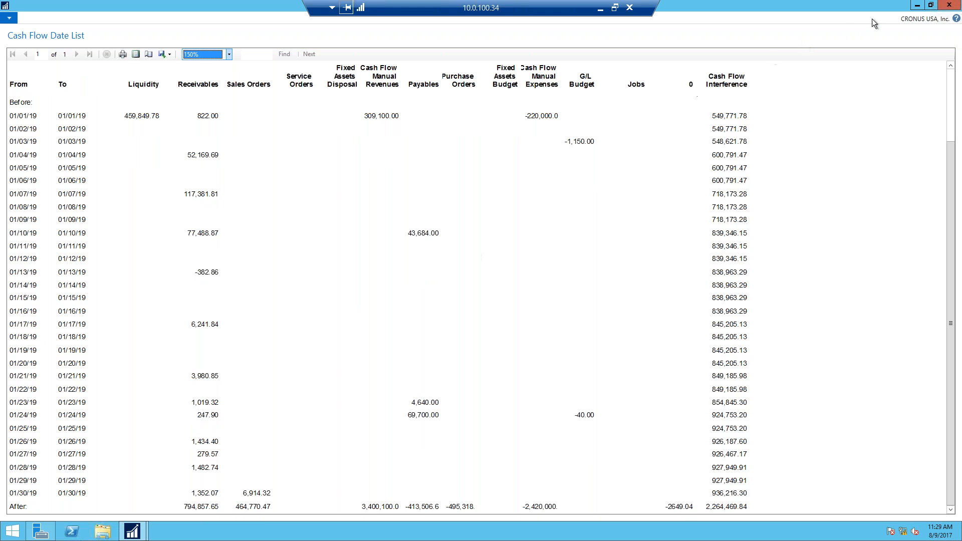
{"action": "left_click", "coordinate": [948, 5]}
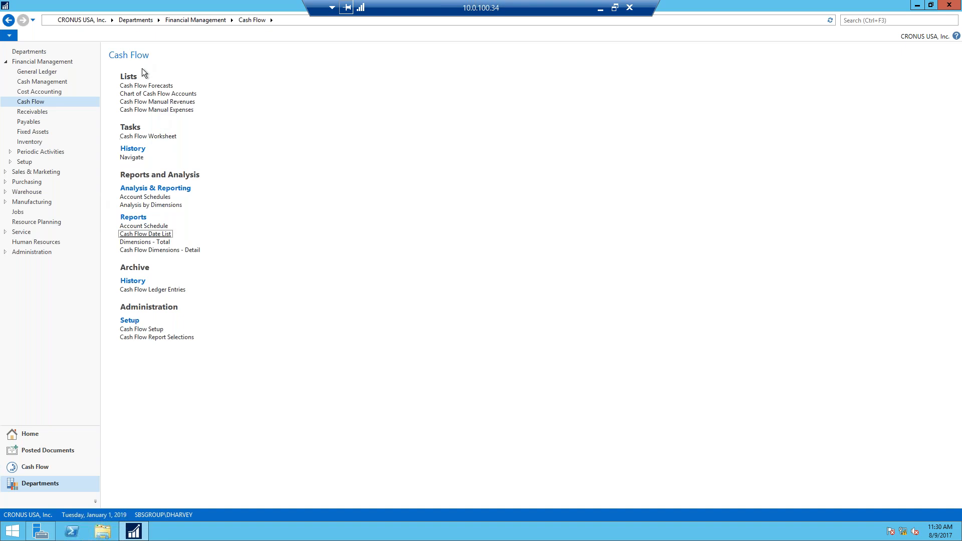
- Open the Cash Flow Forecasts list, select the CashFlow January 2008 forecast, and return to the Role Center
{"action": "left_click", "coordinate": [142, 88]}
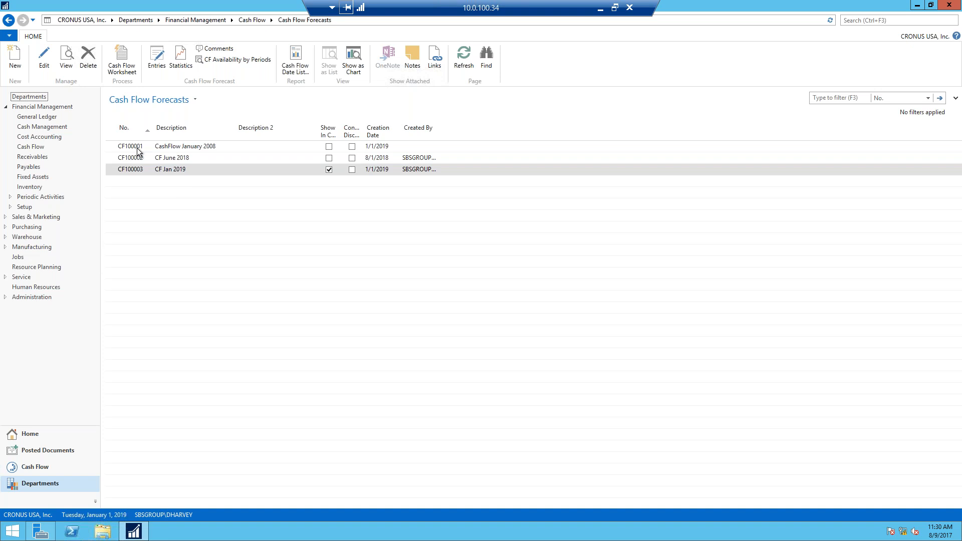
{"action": "left_click", "coordinate": [110, 145]}
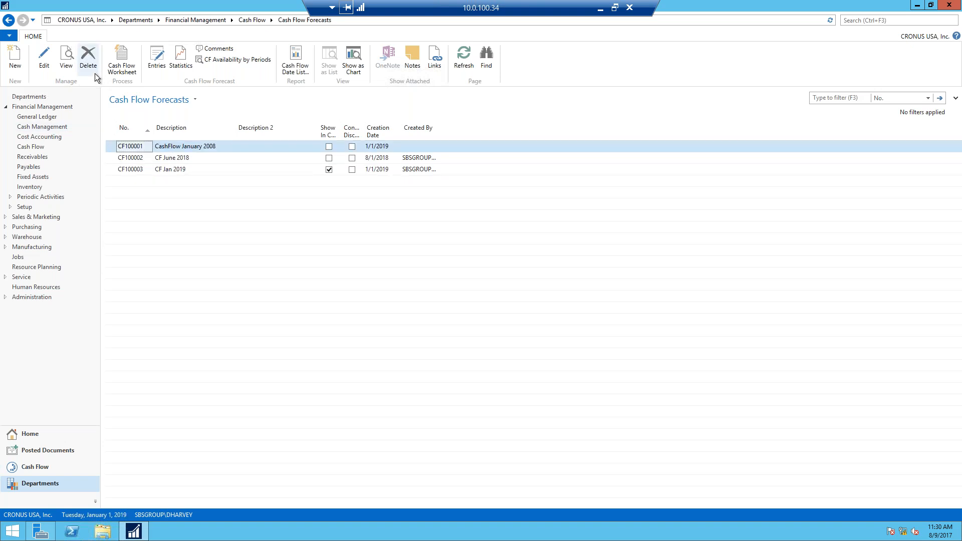
{"action": "left_click", "coordinate": [35, 437]}
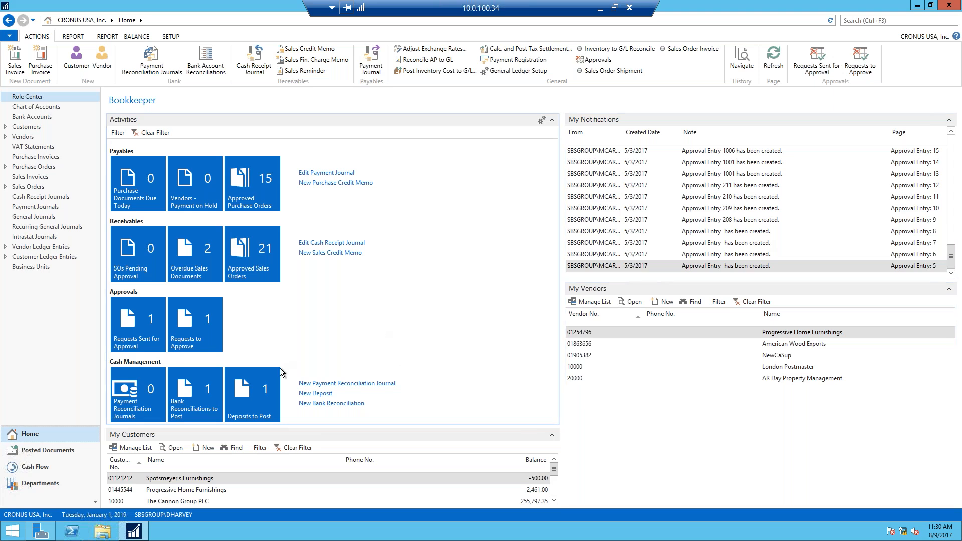
- View the Cash Flow Forecasts list and the Chart of Cash Flow Accounts, and return to the Departments area
{"action": "left_click", "coordinate": [35, 467]}
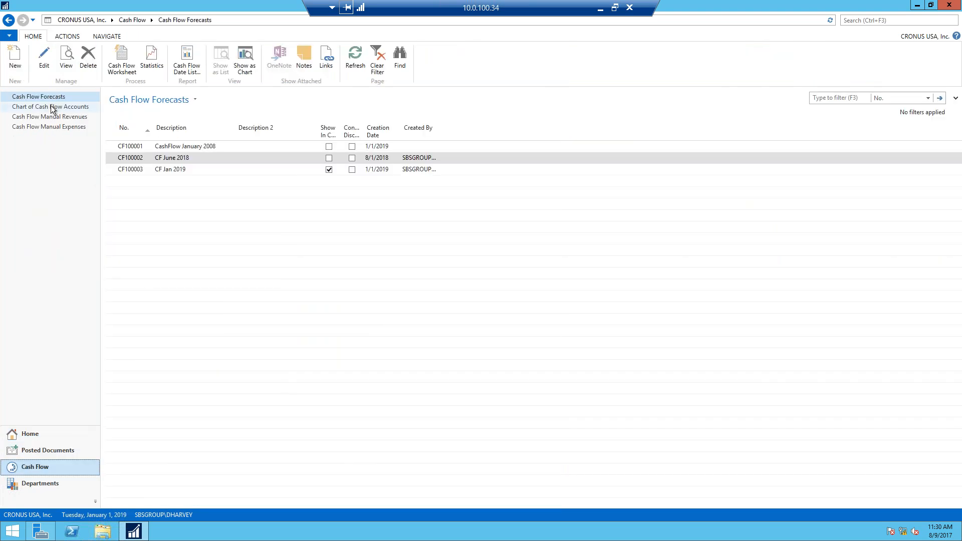
{"action": "left_click", "coordinate": [52, 108]}
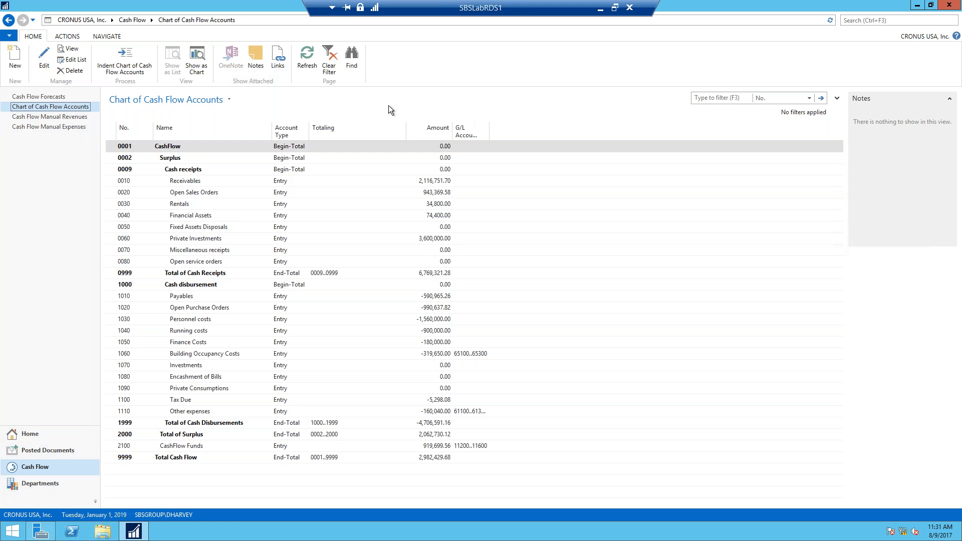
{"action": "left_click", "coordinate": [29, 435]}
{"action": "left_click", "coordinate": [40, 483]}
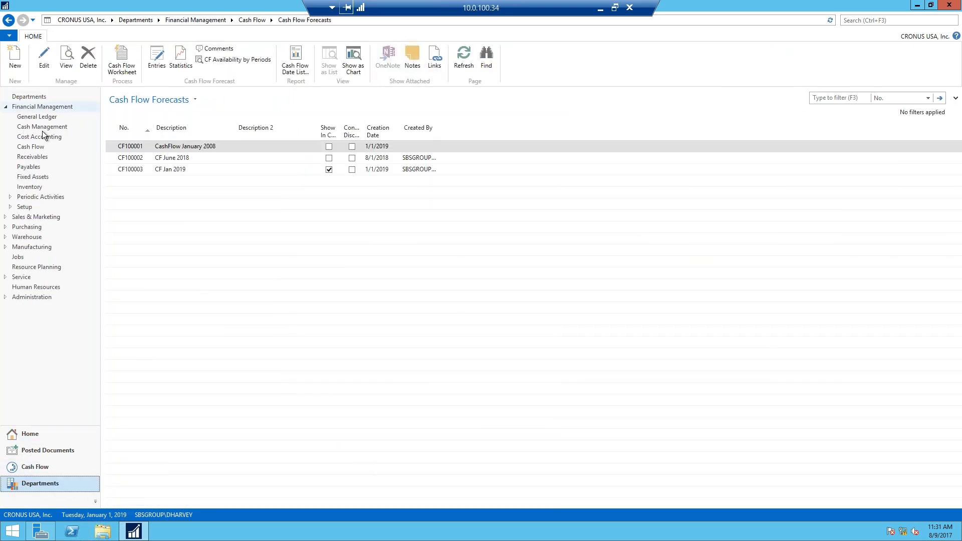
- Open the Cash Flow Ledger Entries from the Cash Flow area, review the purchase and sales order entries, and return to the Cash Flow area
{"action": "left_click", "coordinate": [42, 148]}
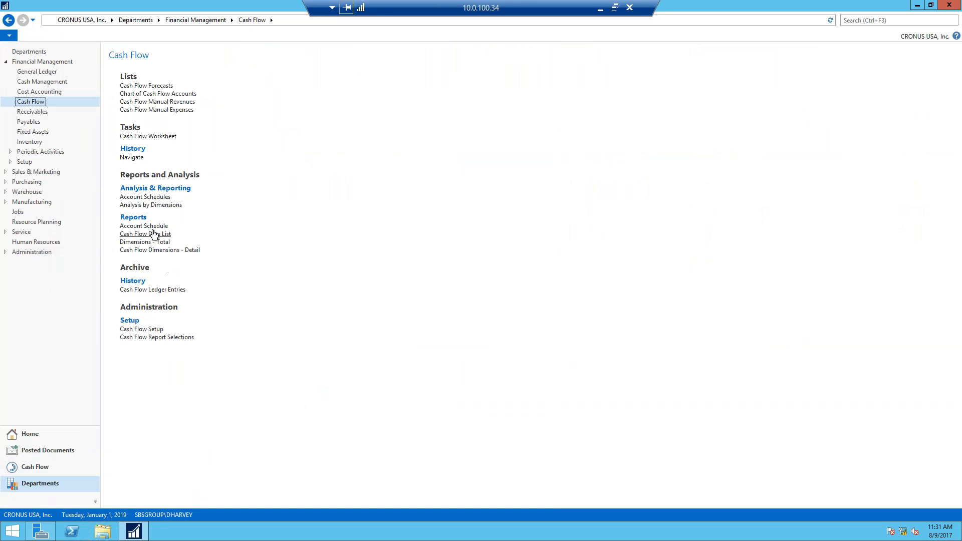
{"action": "left_click", "coordinate": [166, 291]}
{"action": "scroll", "coordinate": [193, 165], "scroll_direction": "down", "scroll_amount": 20}
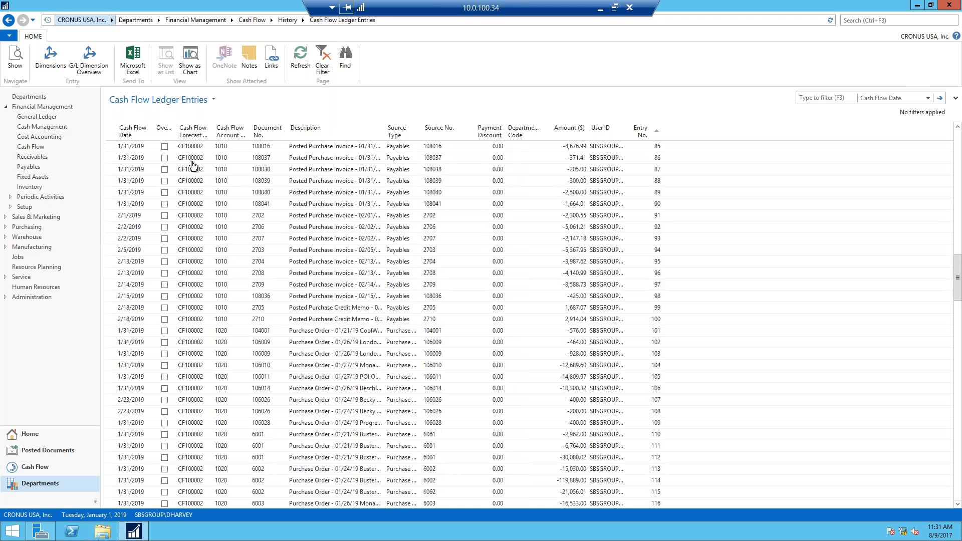
{"action": "scroll", "coordinate": [173, 443], "scroll_direction": "down", "scroll_amount": 5}
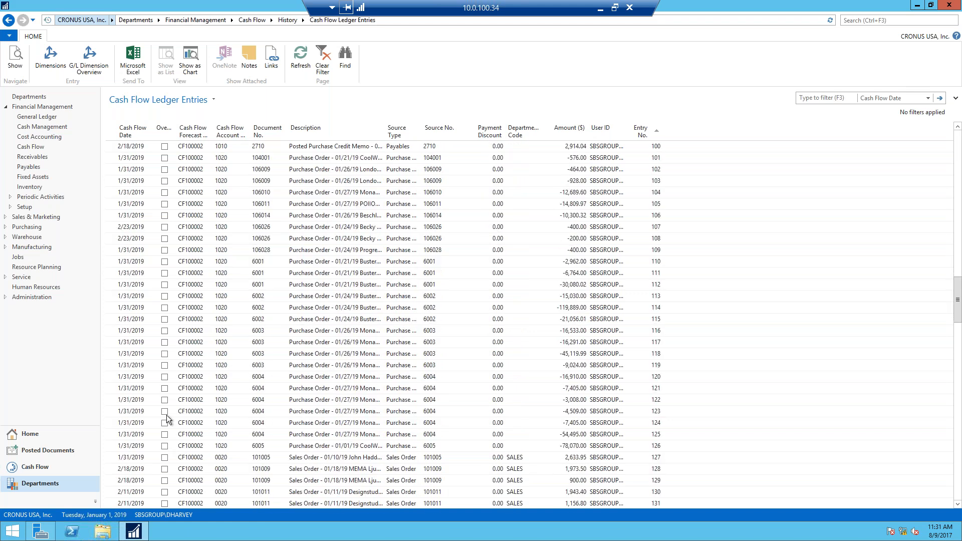
{"action": "scroll", "coordinate": [168, 420], "scroll_direction": "down", "scroll_amount": 4}
{"action": "scroll", "coordinate": [284, 424], "scroll_direction": "down", "scroll_amount": 13}
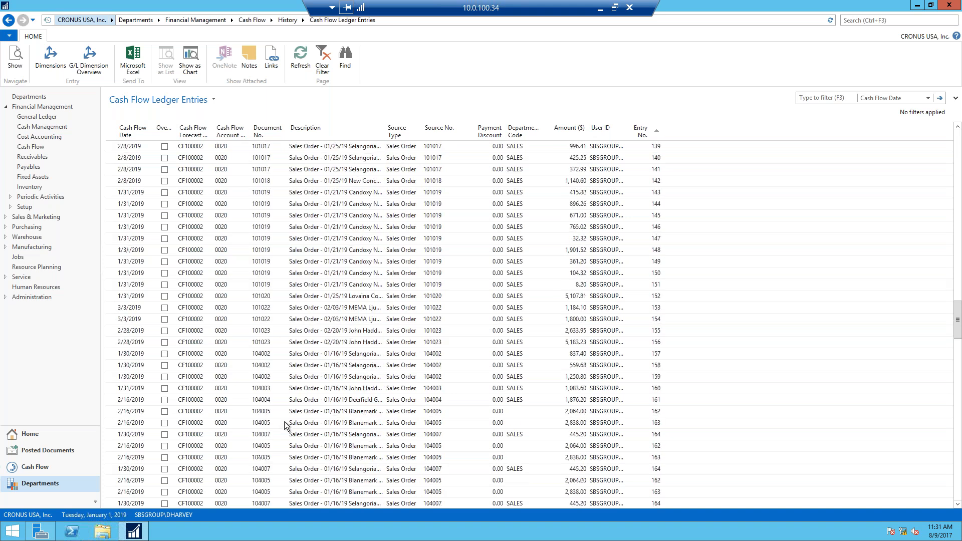
{"action": "scroll", "coordinate": [282, 423], "scroll_direction": "up", "scroll_amount": 2}
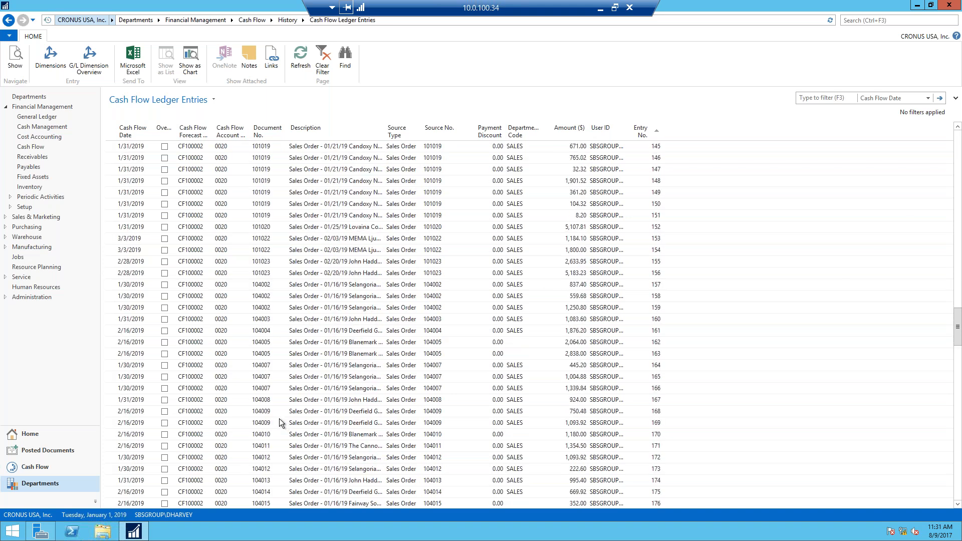
{"action": "scroll", "coordinate": [280, 423], "scroll_direction": "up", "scroll_amount": 6}
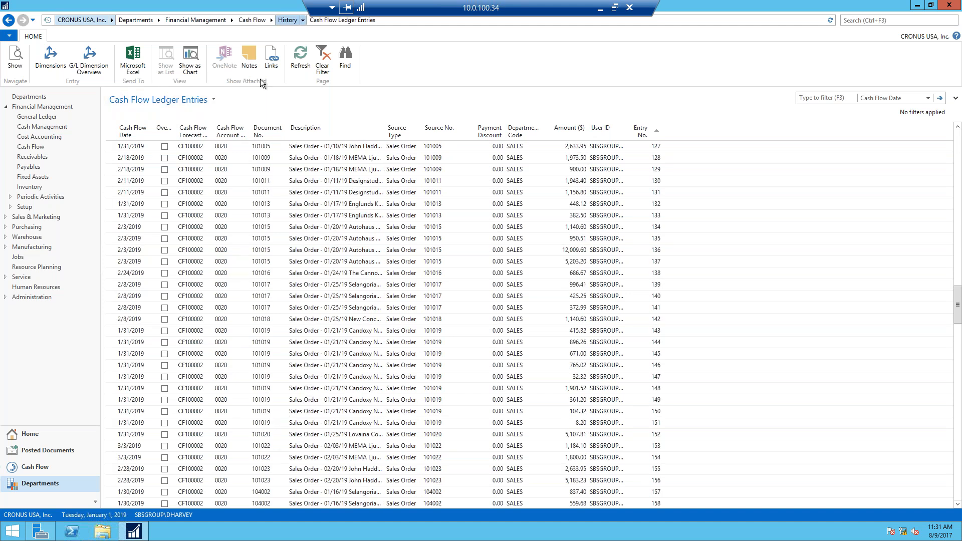
{"action": "left_click", "coordinate": [251, 20]}
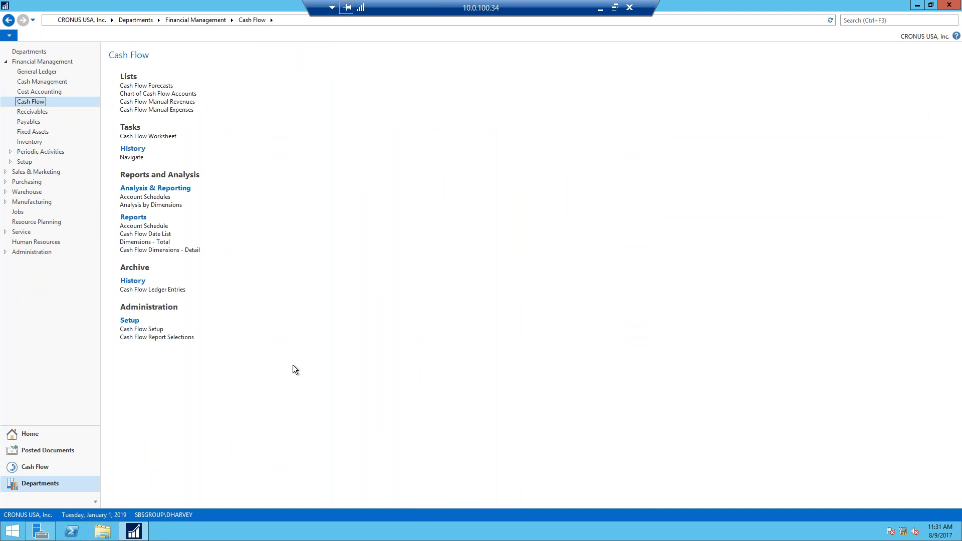
- Switch to the PowerPoint slide show and advance past the NAV 2017 – Cash Flow slide
{"action": "key", "text": "alt+Tab"}
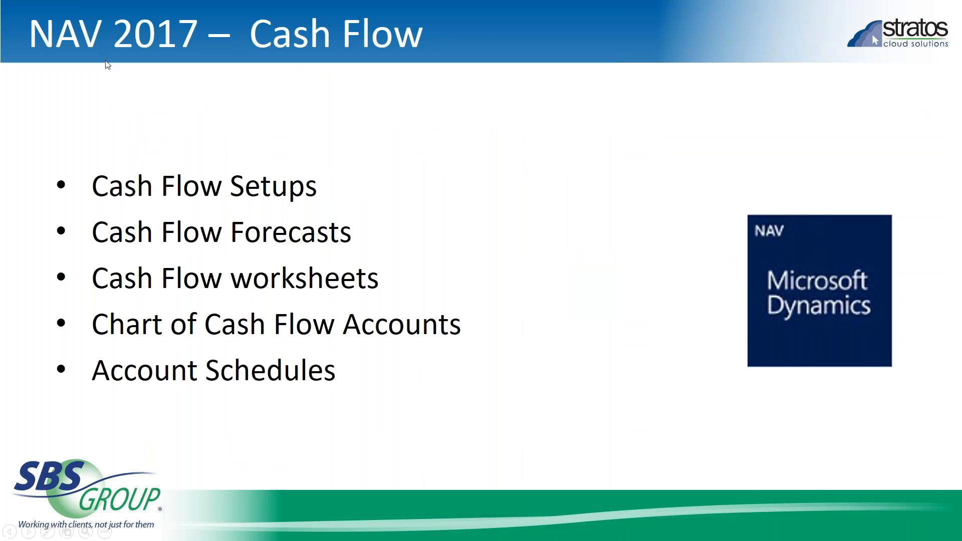
{"action": "left_click", "coordinate": [102, 65]}
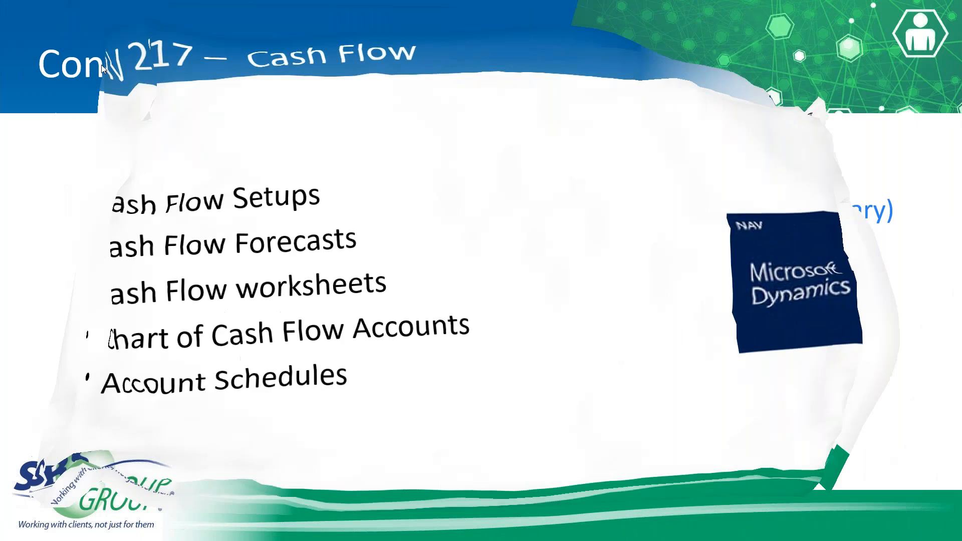